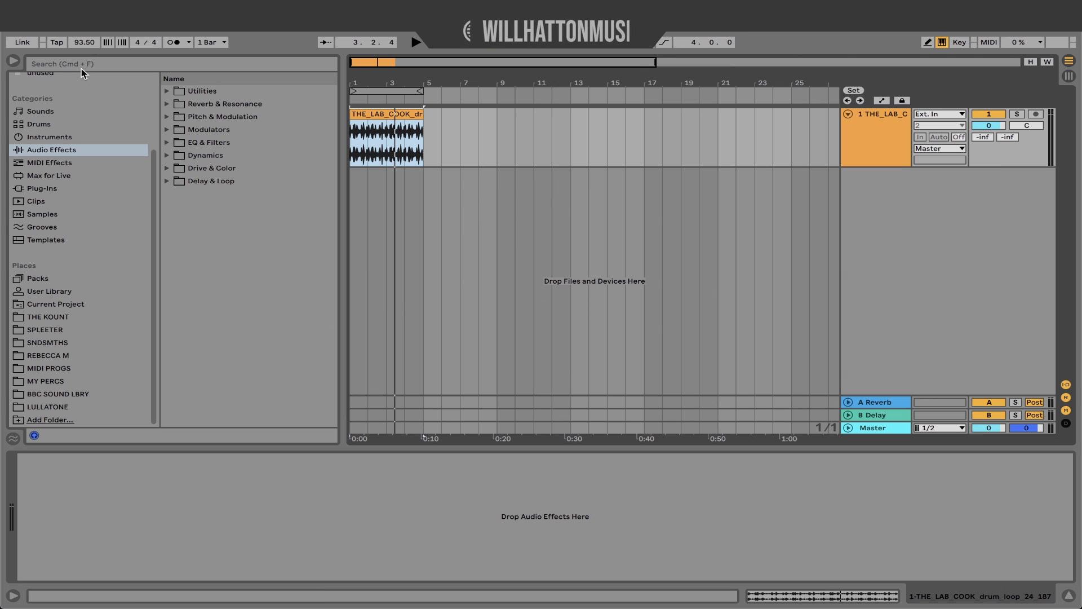
Switch to the Splice app, open its folder in Finder, and add the sounds folder to Ableton Live's Places
{"action": "key", "text": "super+Tab"}
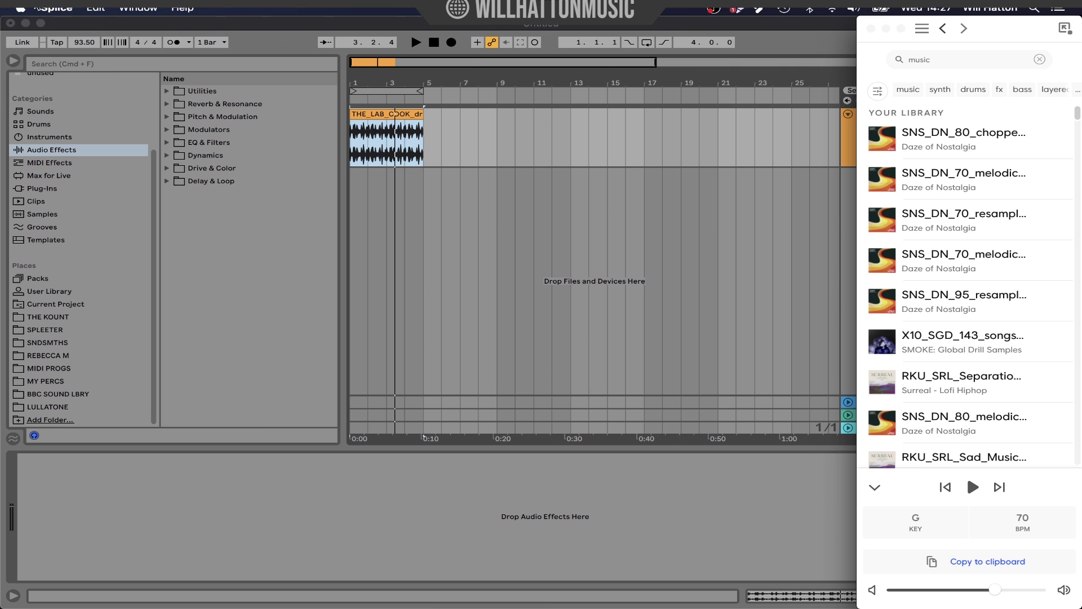
{"action": "left_click", "coordinate": [65, 6]}
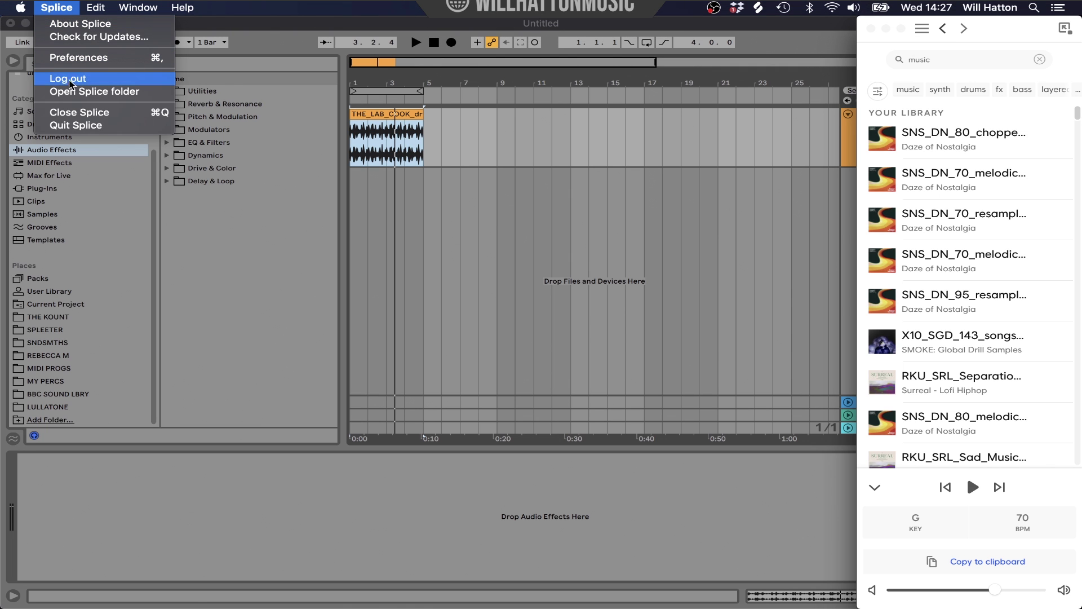
{"action": "left_click", "coordinate": [95, 92]}
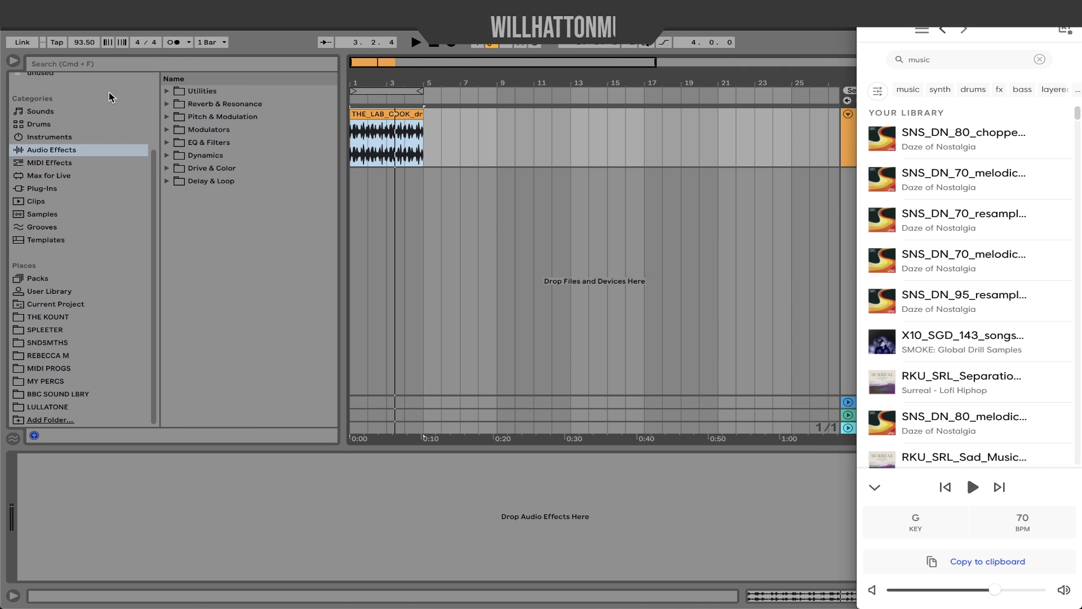
{"action": "left_click", "coordinate": [436, 261]}
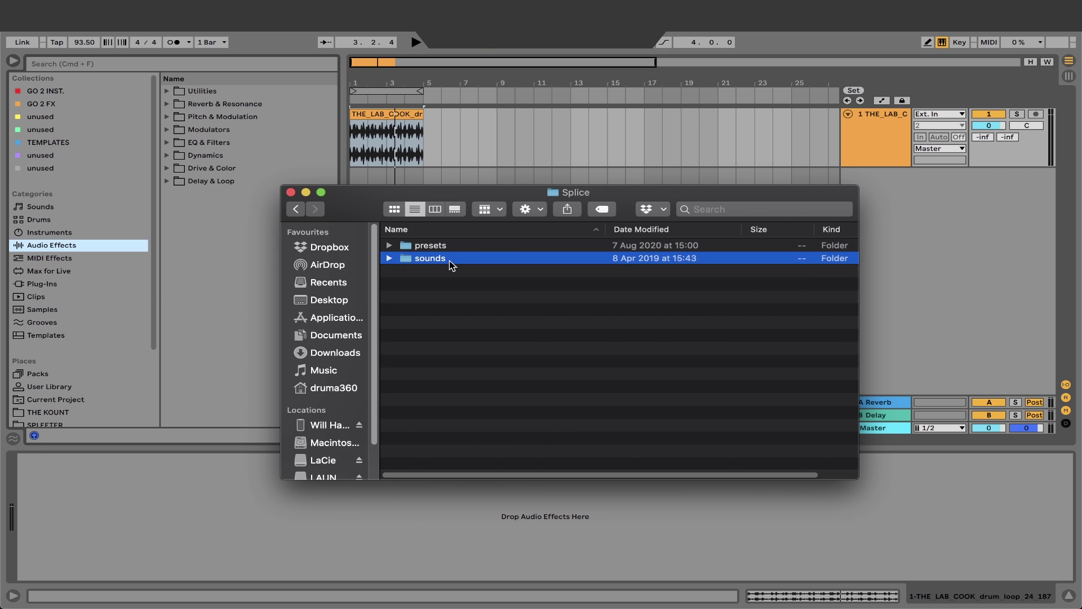
{"action": "left_click_drag", "start_coordinate": [448, 261], "coordinate": [63, 402]}
Rename the newly added sounds folder in Places to Splice
{"action": "scroll", "coordinate": [61, 366], "scroll_direction": "down", "scroll_amount": 3}
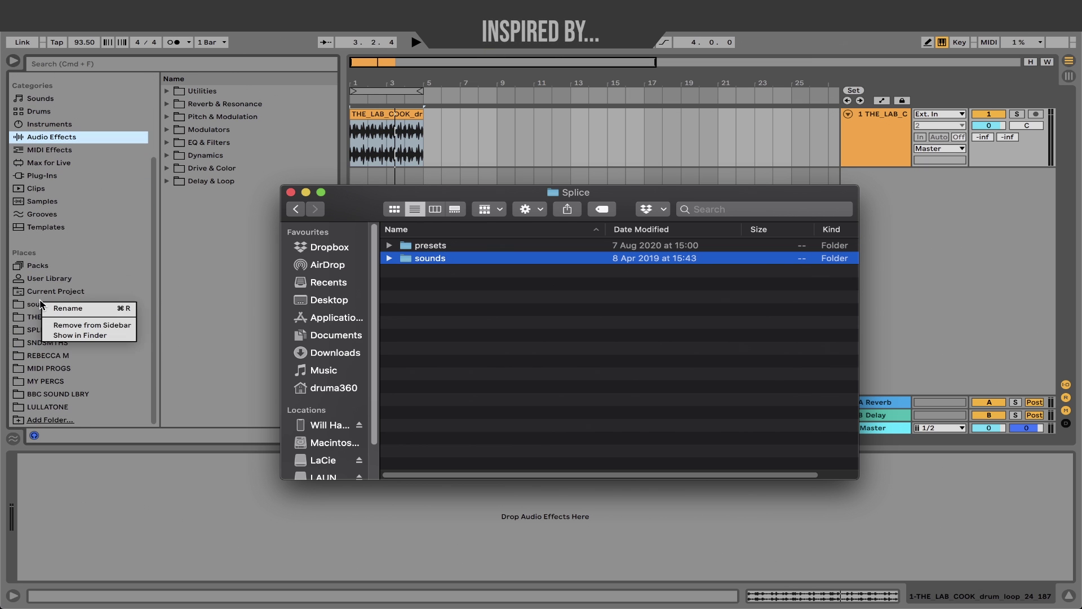
{"action": "right_click", "coordinate": [40, 303]}
{"action": "left_click", "coordinate": [68, 307]}
{"action": "right_click", "coordinate": [68, 308]}
{"action": "left_click", "coordinate": [103, 309]}
{"action": "type", "text": "sP"}
{"action": "type", "text": "li"}
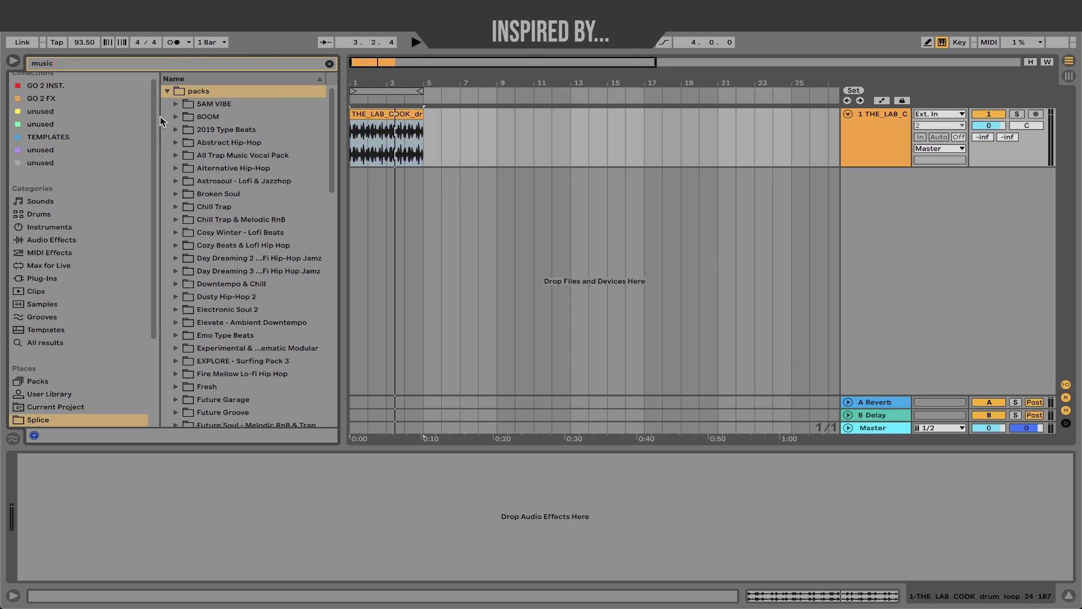
In the Splice folder's music search results, expand 5AM VIBE down to Cassette_Stacks and preview its first loop
{"action": "left_click", "coordinate": [176, 103]}
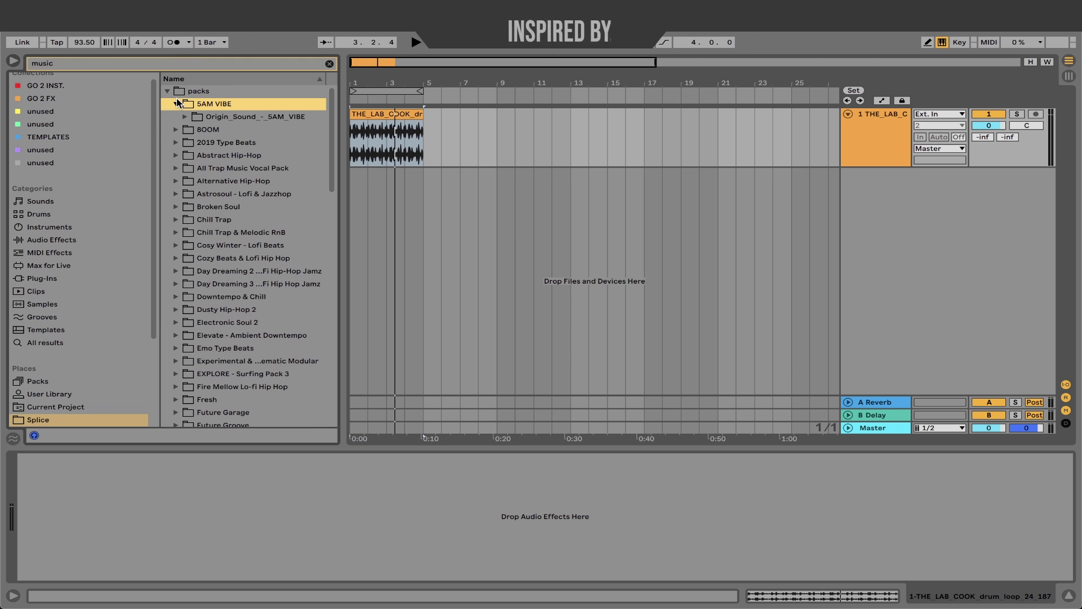
{"action": "left_click", "coordinate": [185, 116]}
{"action": "left_click", "coordinate": [194, 130]}
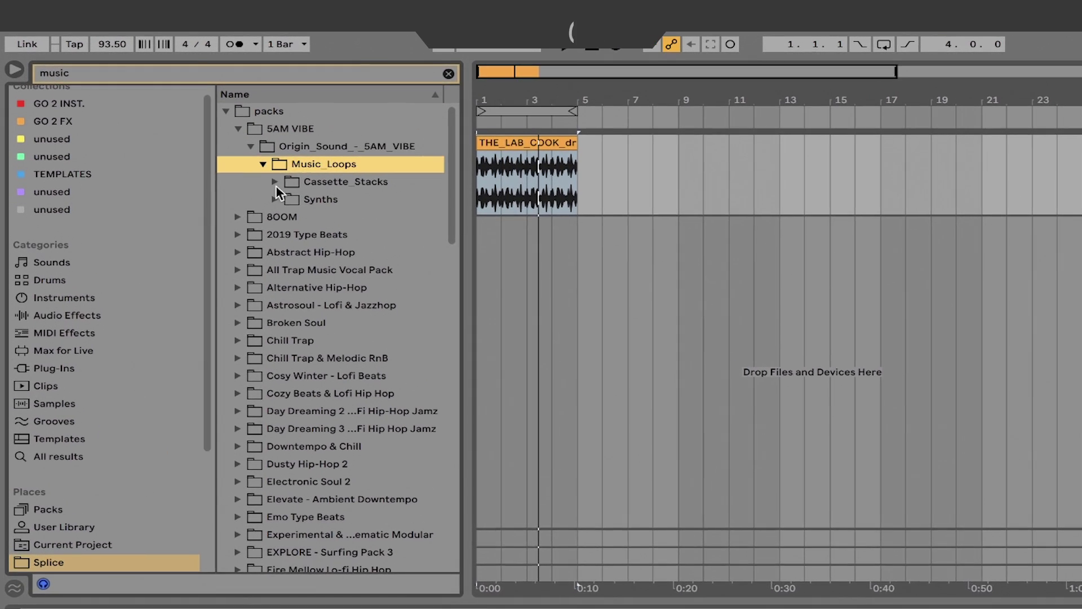
{"action": "left_click", "coordinate": [303, 196]}
{"action": "left_click", "coordinate": [391, 217]}
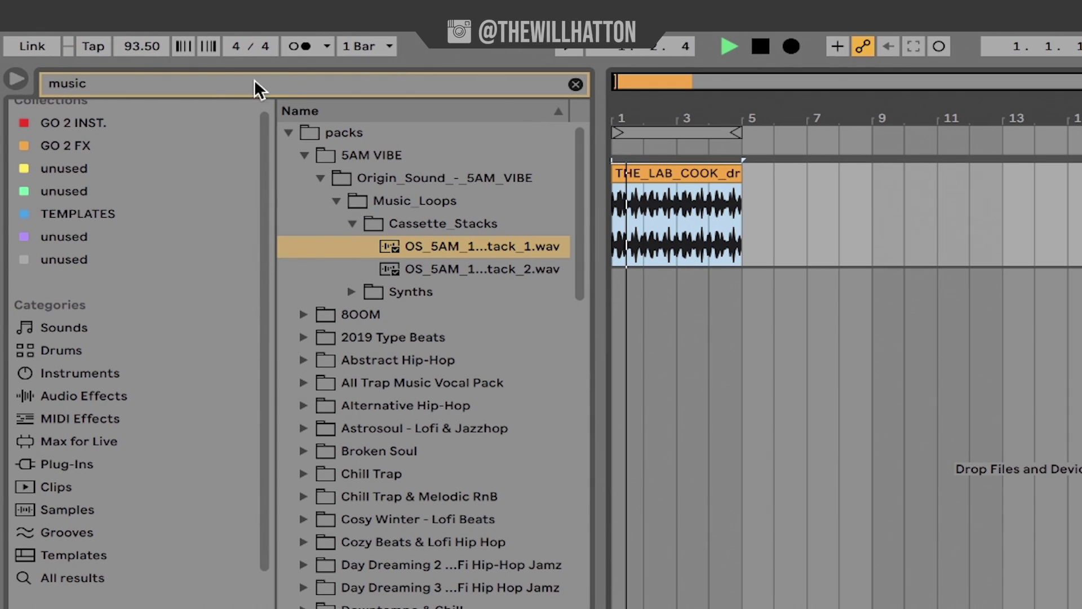
{"action": "left_click", "coordinate": [461, 252]}
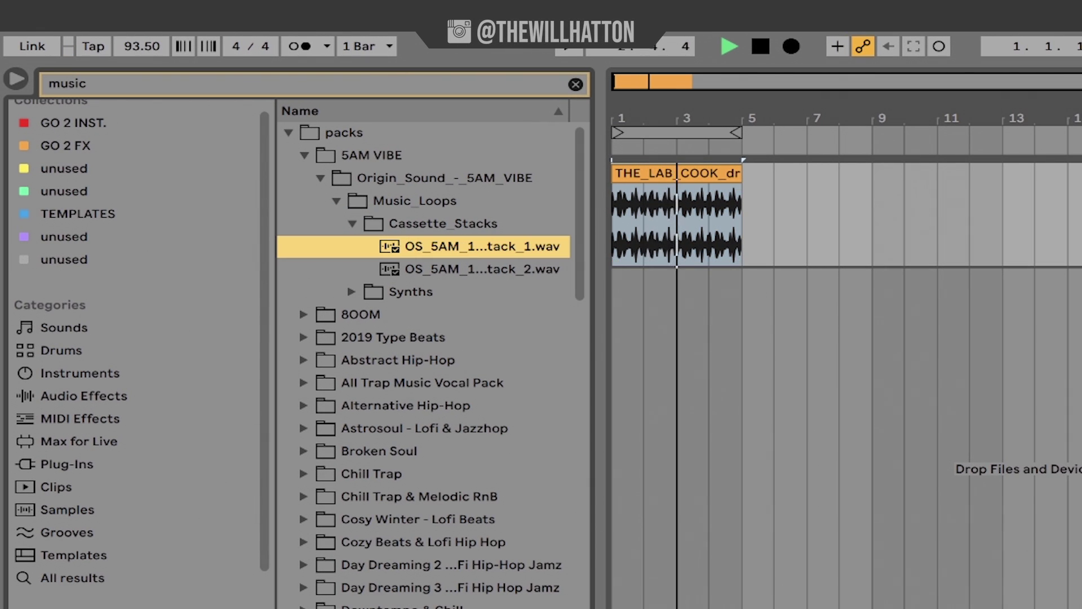
Audition the first Cassette_Stacks loop at project tempos of 66 BPM and 128 BPM
{"action": "left_click_drag", "start_coordinate": [143, 47], "coordinate": [144, 90]}
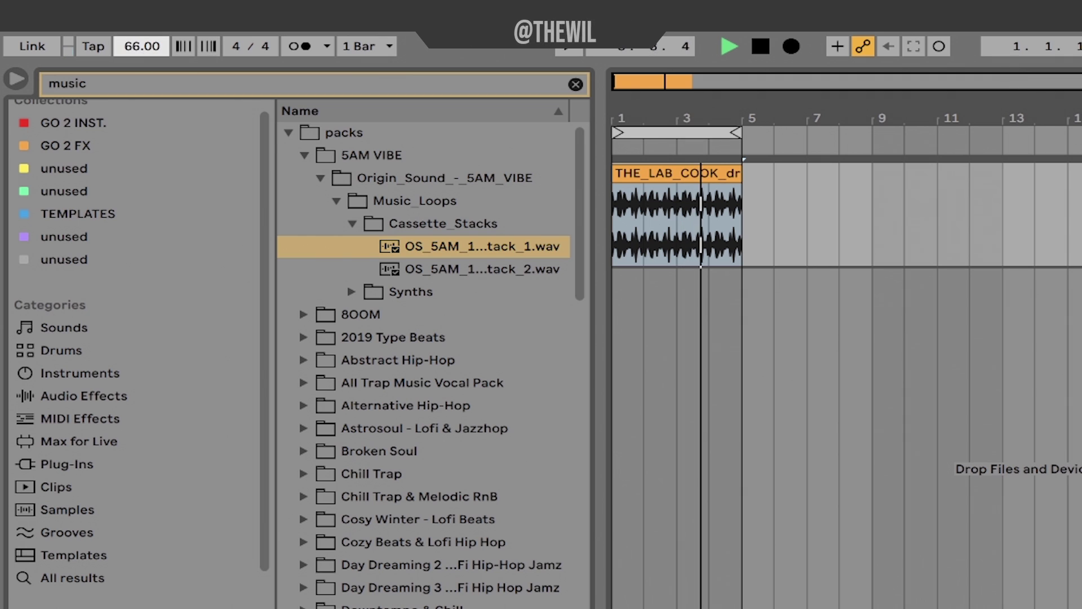
{"action": "left_click", "coordinate": [452, 248]}
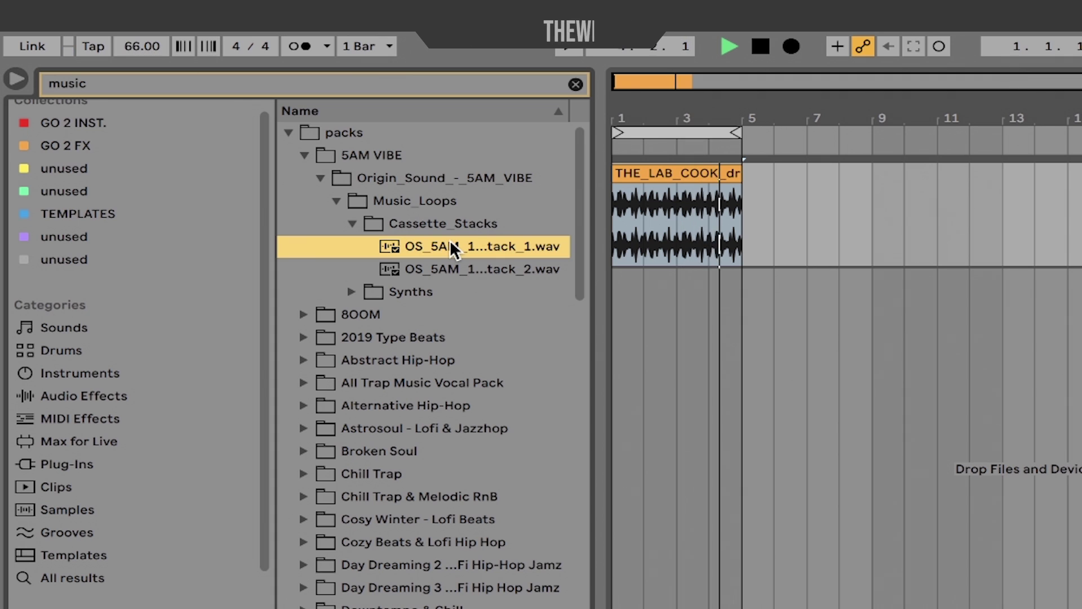
{"action": "left_click_drag", "start_coordinate": [139, 48], "coordinate": [140, 9]}
{"action": "left_click", "coordinate": [476, 246]}
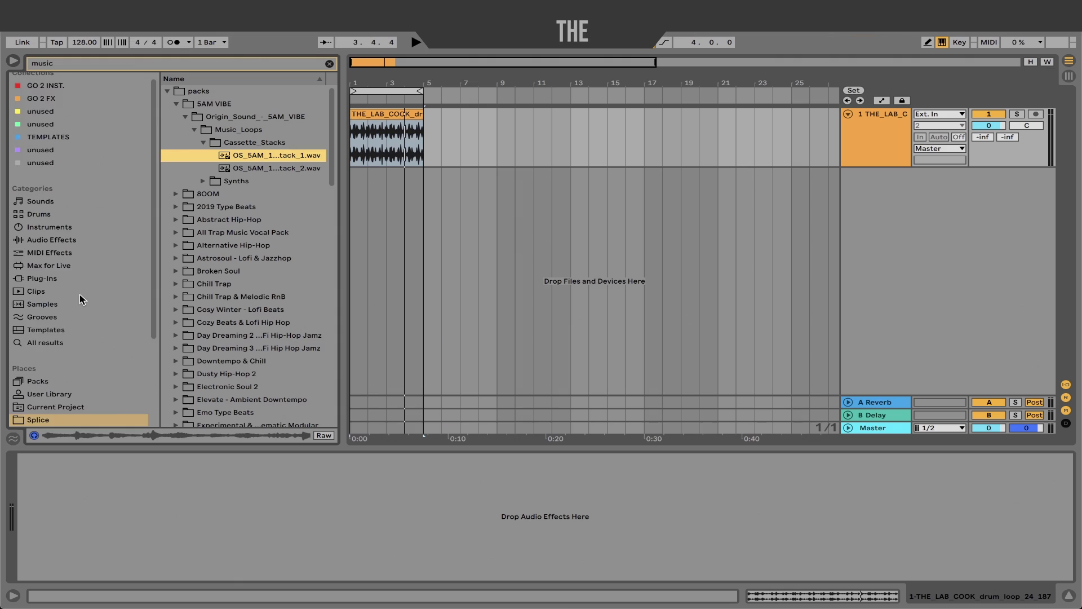
Open the local Dropbox location in Finder, add its inner Dropbox folder to Places, and show that folder's contents
{"action": "scroll", "coordinate": [134, 500], "scroll_direction": "down", "scroll_amount": 3}
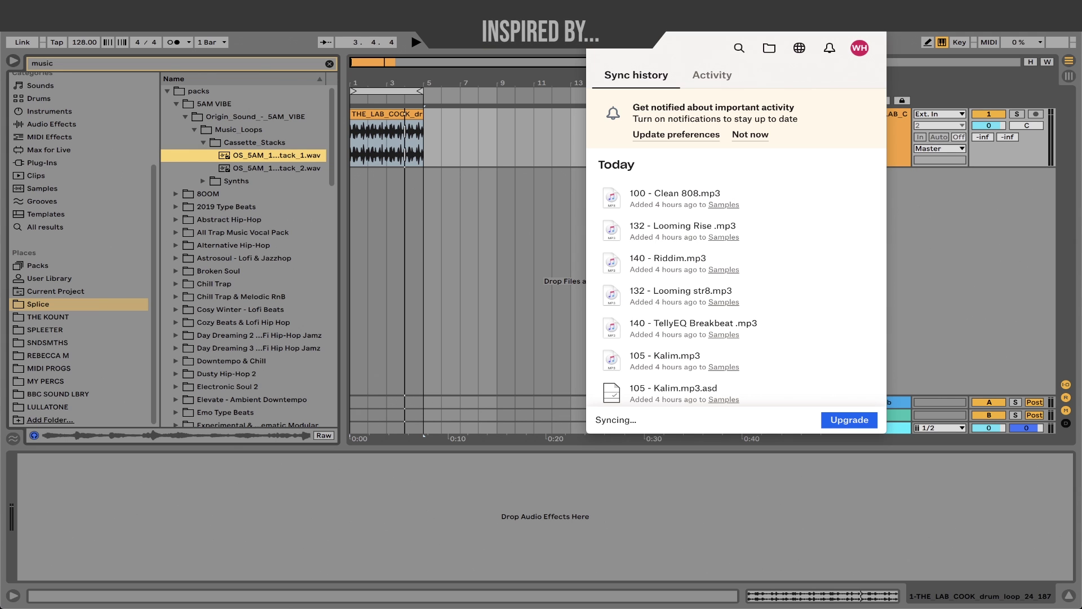
{"action": "left_click", "coordinate": [770, 47]}
{"action": "left_click", "coordinate": [424, 282]}
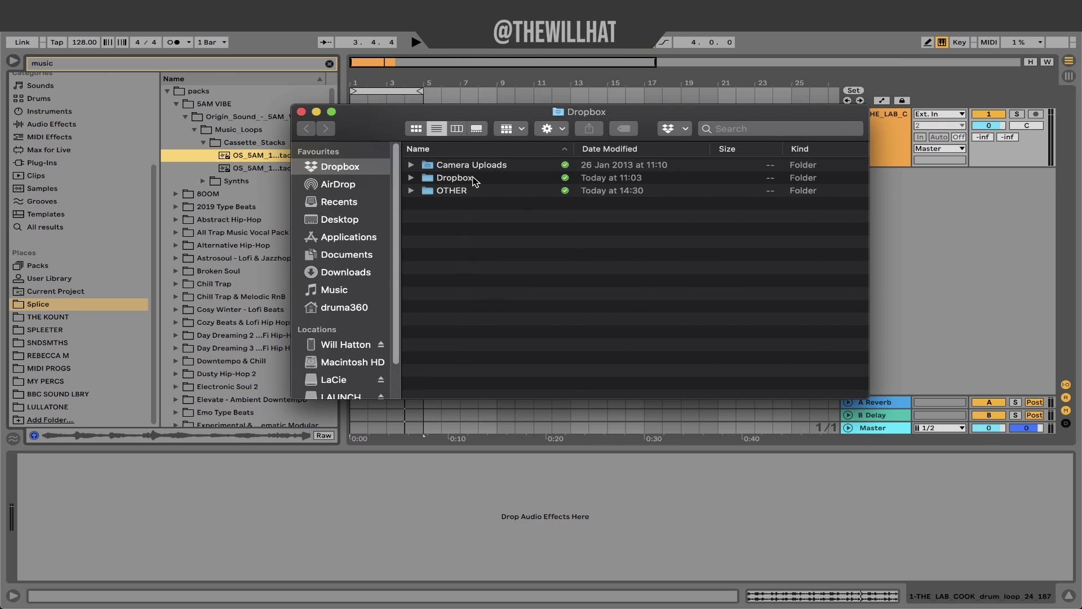
{"action": "left_click_drag", "start_coordinate": [453, 179], "coordinate": [67, 303]}
{"action": "scroll", "coordinate": [53, 349], "scroll_direction": "down", "scroll_amount": 2}
{"action": "left_click", "coordinate": [44, 375]}
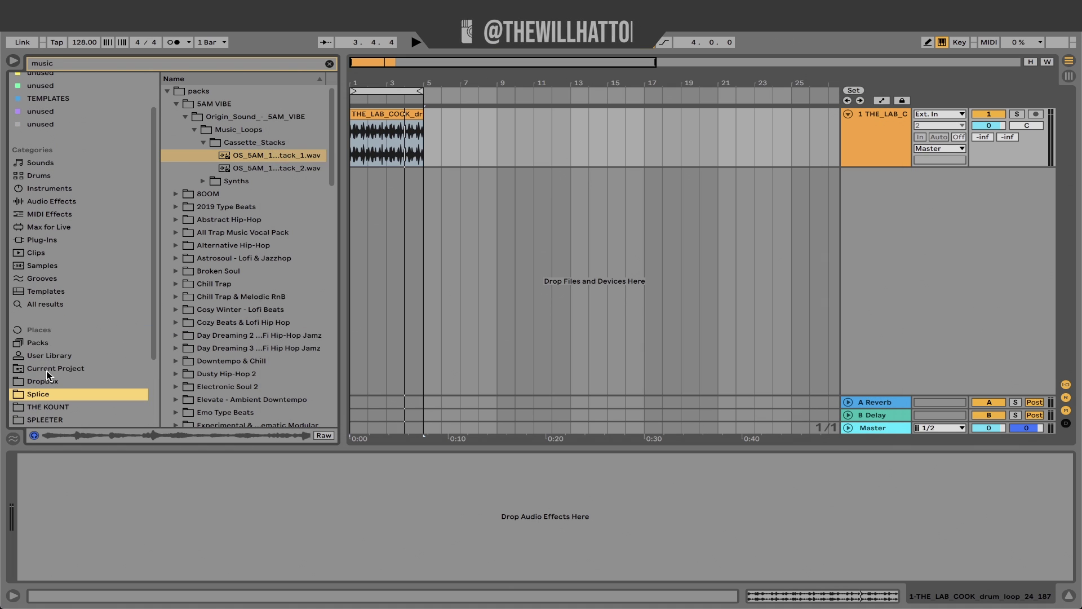
{"action": "left_click", "coordinate": [45, 382]}
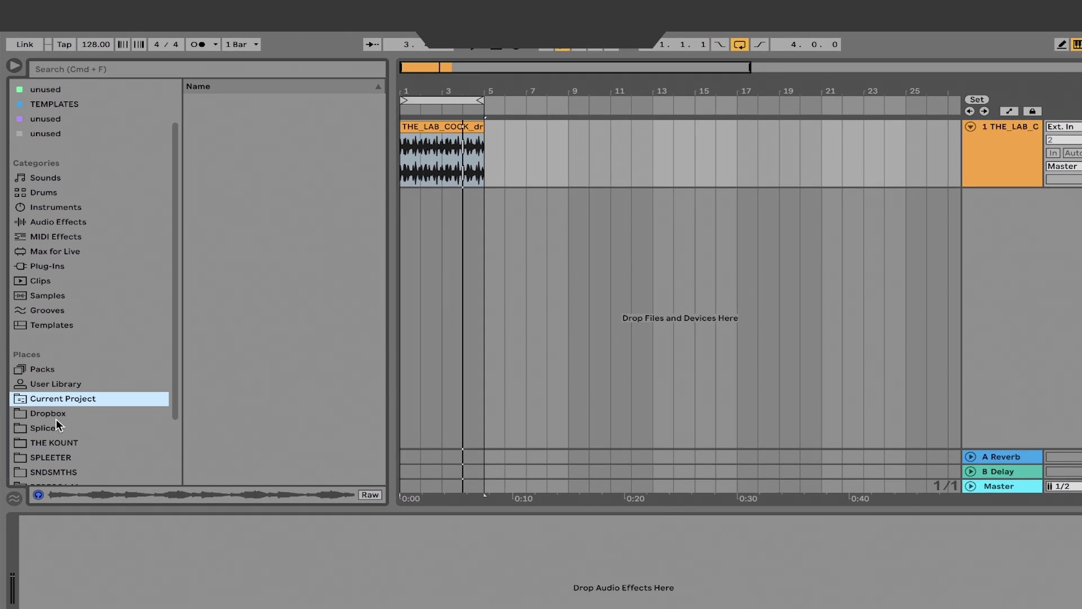
{"action": "left_click", "coordinate": [46, 381]}
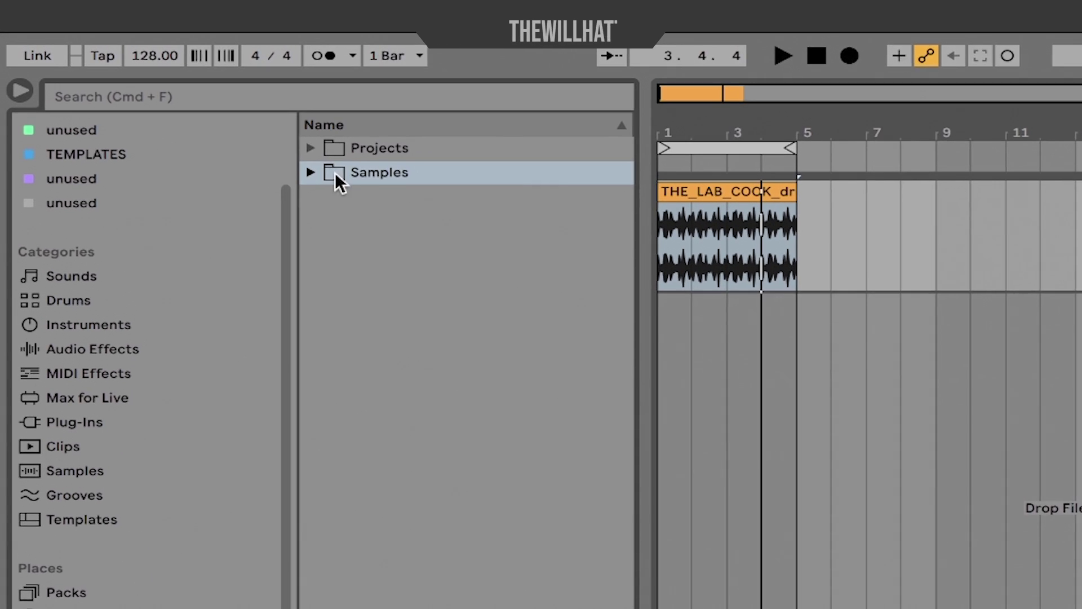
Inspect the contents of the Dropbox folder's Projects and Samples subfolders
{"action": "left_click", "coordinate": [311, 148]}
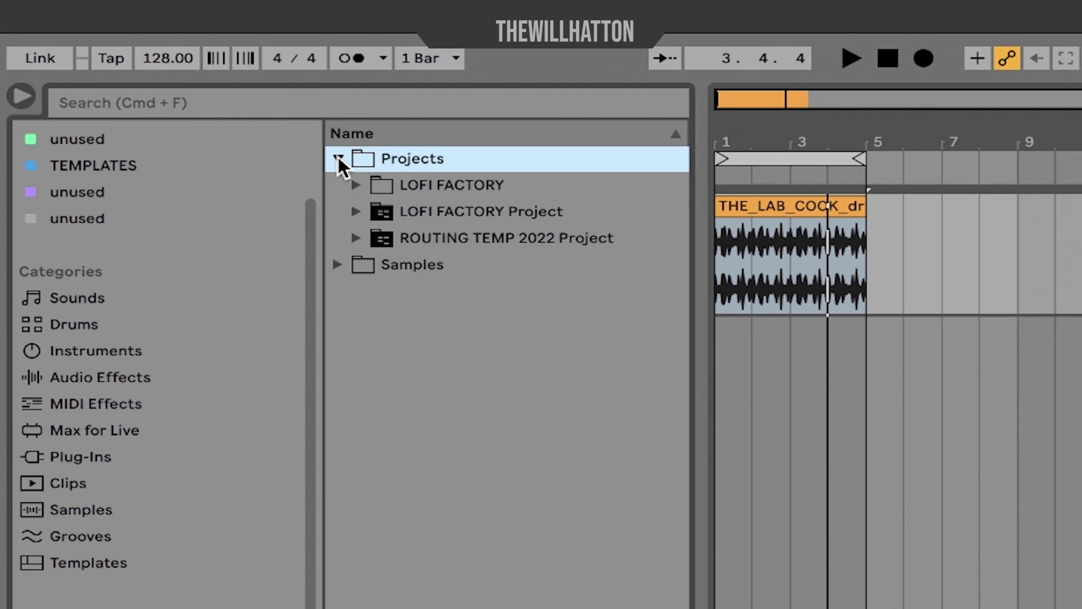
{"action": "left_click", "coordinate": [339, 159]}
{"action": "left_click", "coordinate": [339, 159]}
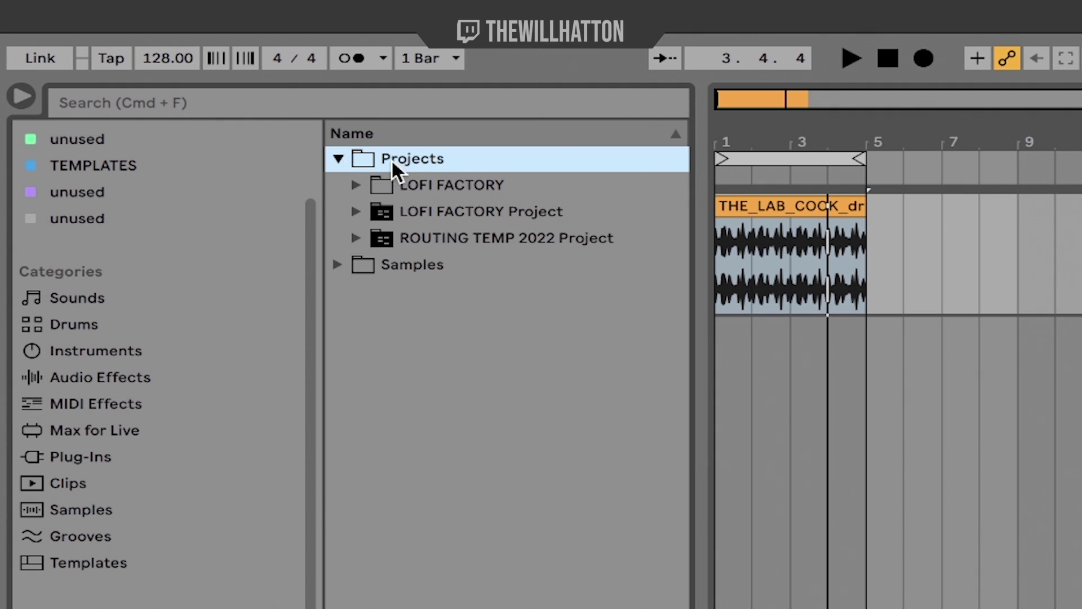
{"action": "left_click", "coordinate": [337, 159]}
{"action": "left_click", "coordinate": [338, 184]}
{"action": "left_click", "coordinate": [339, 185]}
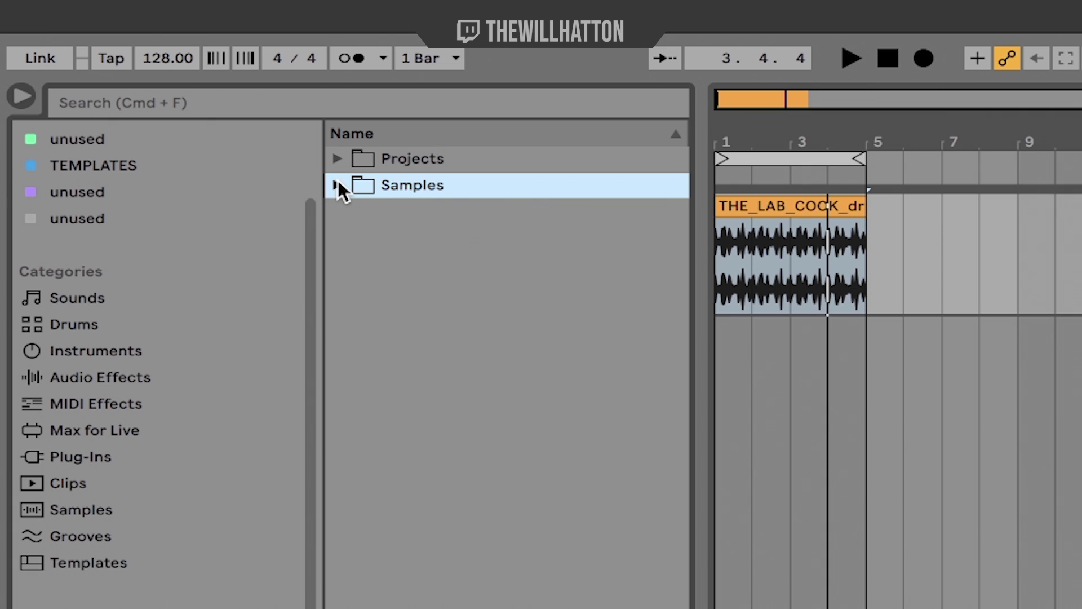
{"action": "left_click", "coordinate": [338, 185]}
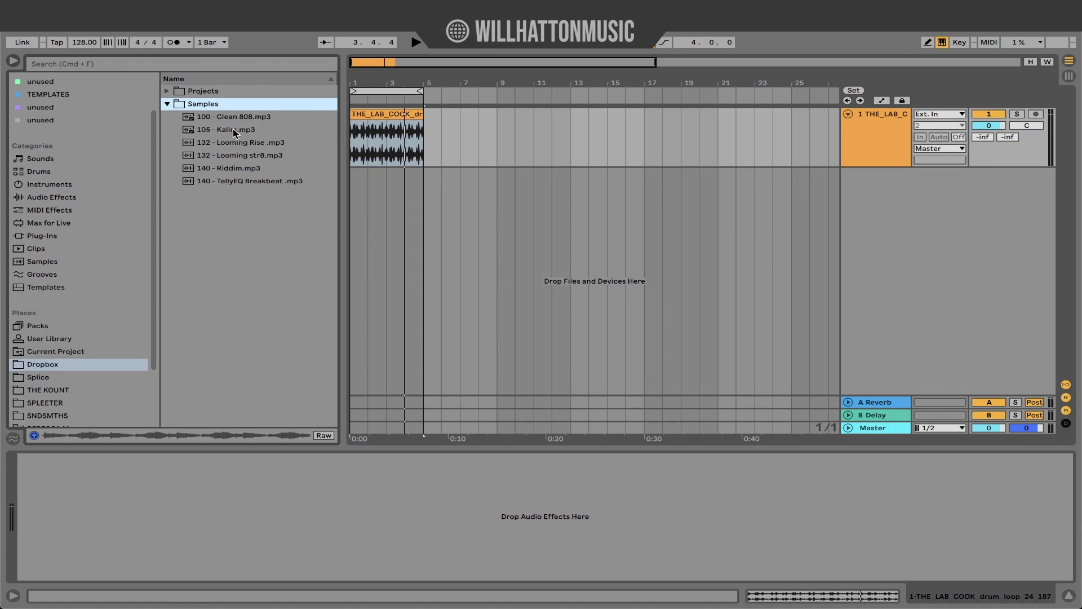
Set the project tempo to 106 BPM and preview 105 - Kalim.mp3 from the Dropbox Samples folder
{"action": "left_click", "coordinate": [233, 129]}
{"action": "key", "text": "space"}
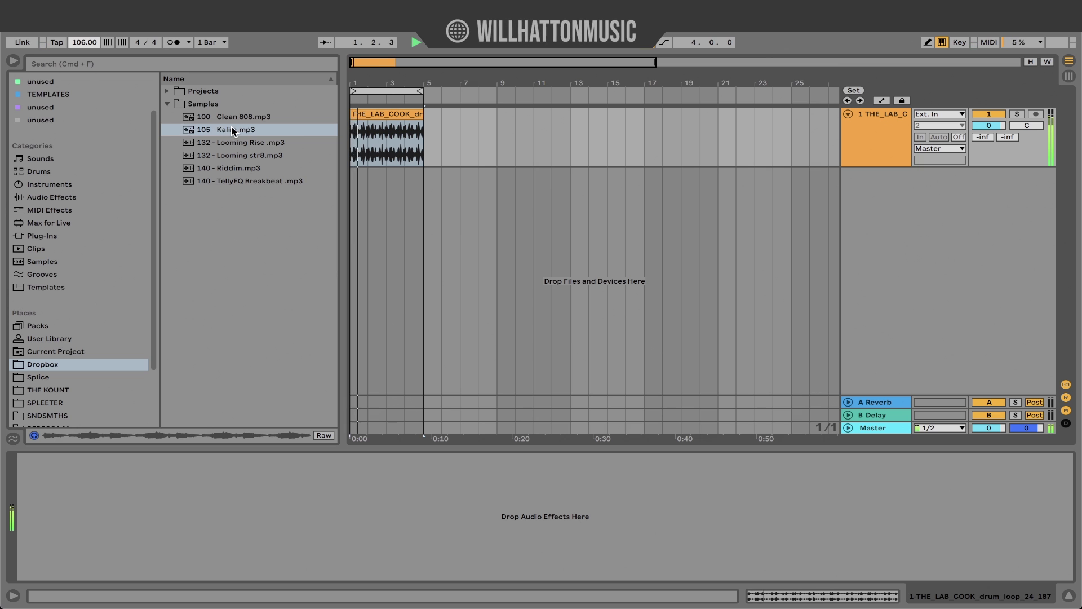
{"action": "left_click", "coordinate": [233, 130]}
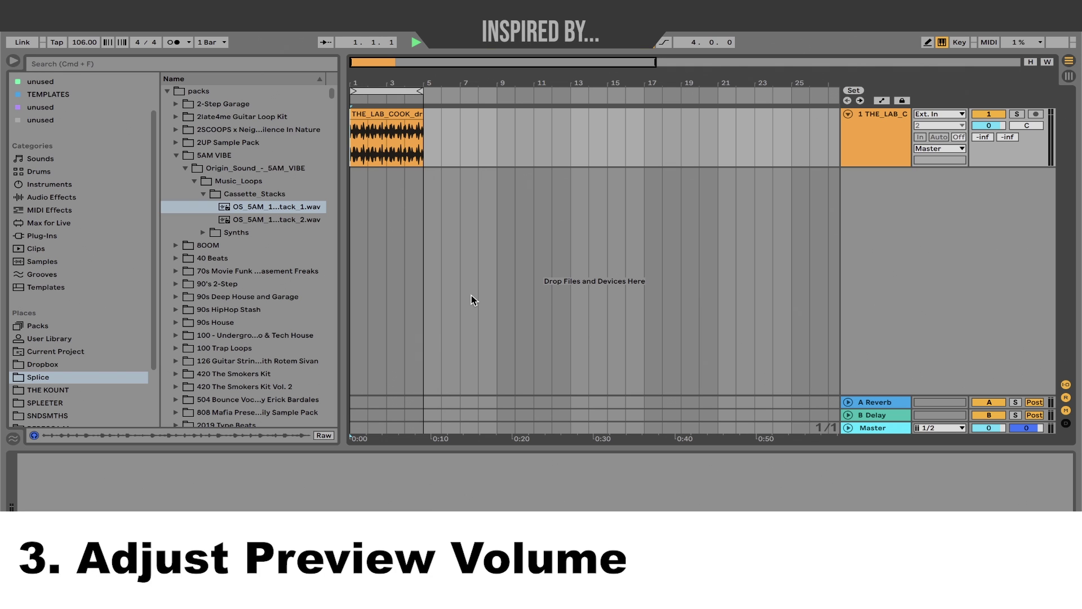
Lower the Master track's preview volume to -10.1 dB, audition the second Cassette_Stacks loop, and raise the volume to -1.7 dB
{"action": "double_click", "coordinate": [1029, 431]}
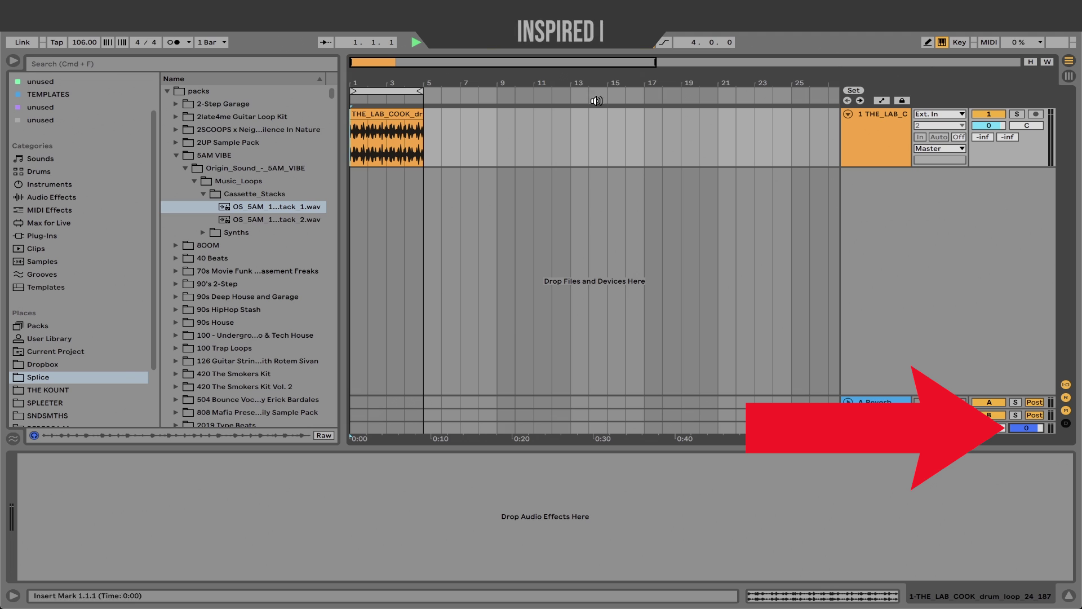
{"action": "left_click", "coordinate": [1031, 430]}
{"action": "key", "text": "space"}
{"action": "left_click_drag", "start_coordinate": [1032, 430], "coordinate": [1019, 429]}
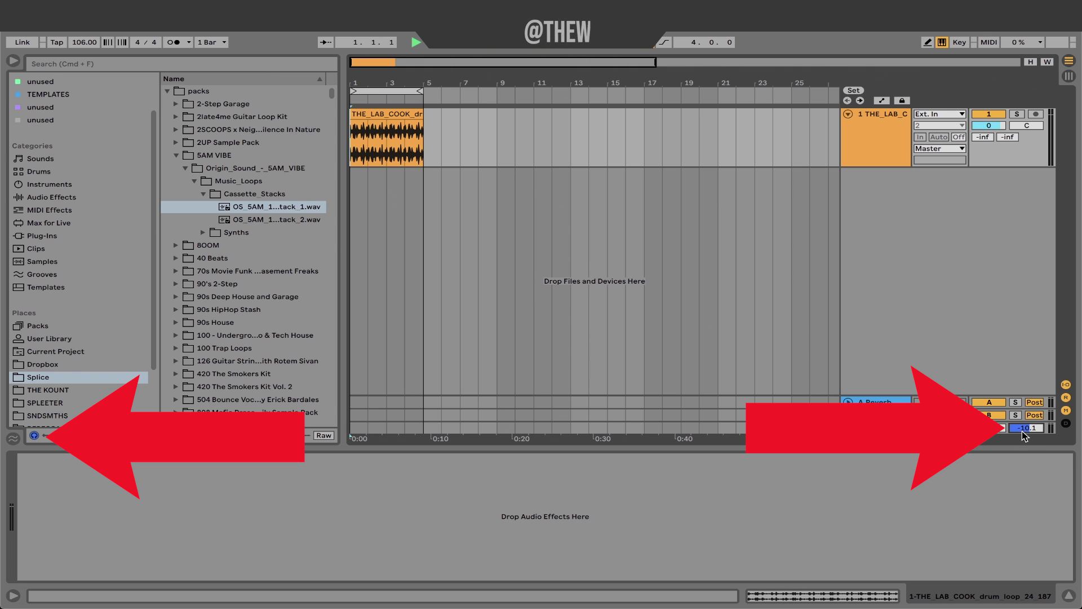
{"action": "left_click", "coordinate": [283, 221]}
{"action": "left_click_drag", "start_coordinate": [1026, 428], "coordinate": [1027, 415]}
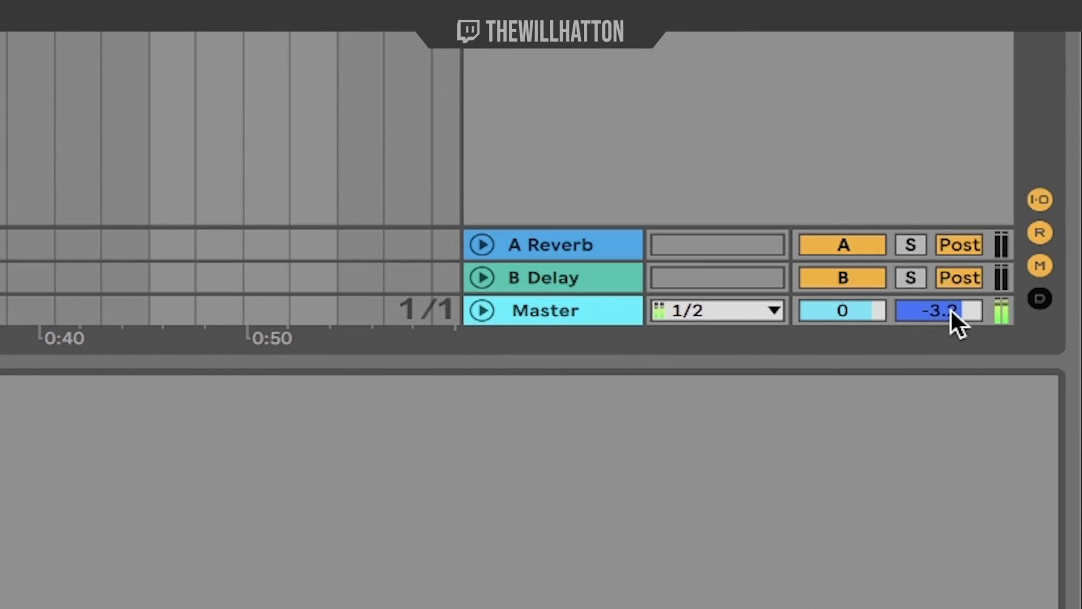
{"action": "left_click_drag", "start_coordinate": [952, 310], "coordinate": [952, 302]}
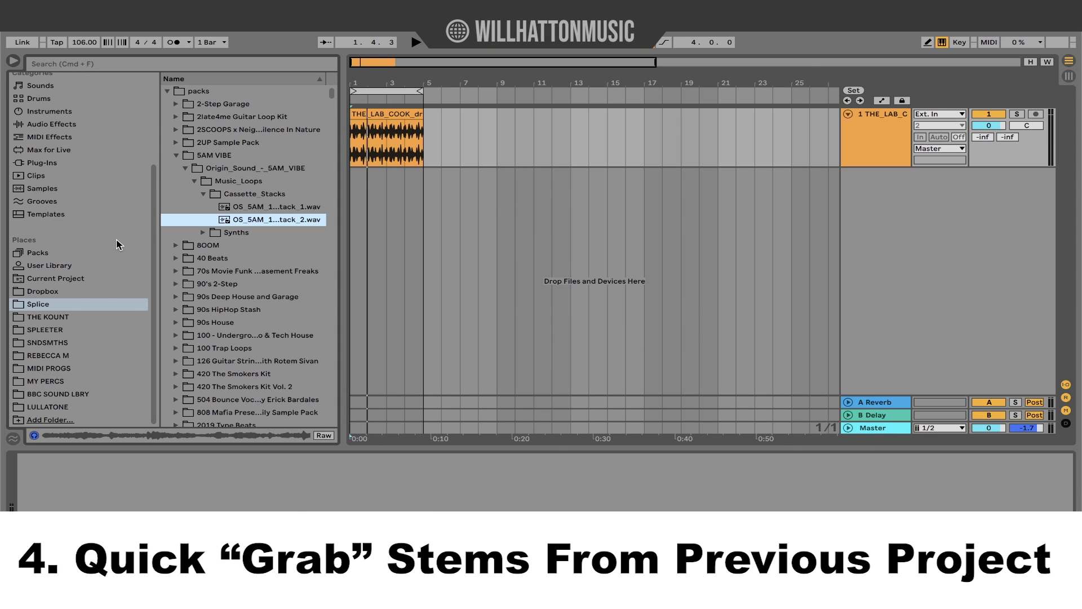
Add the Ableton folder inside Music to the browser's Places
{"action": "left_click", "coordinate": [49, 420]}
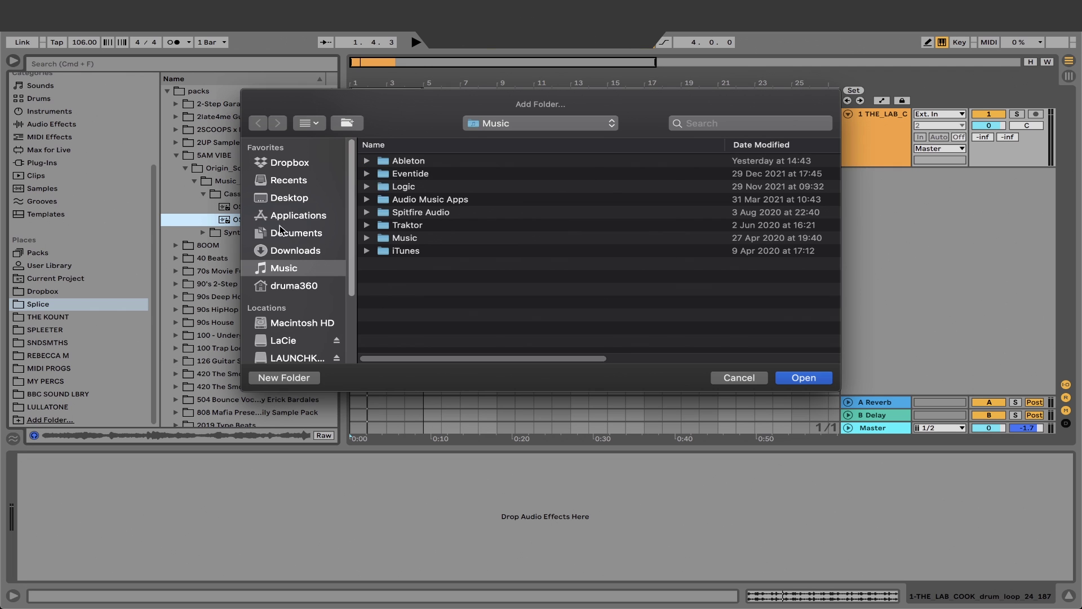
{"action": "left_click", "coordinate": [412, 163]}
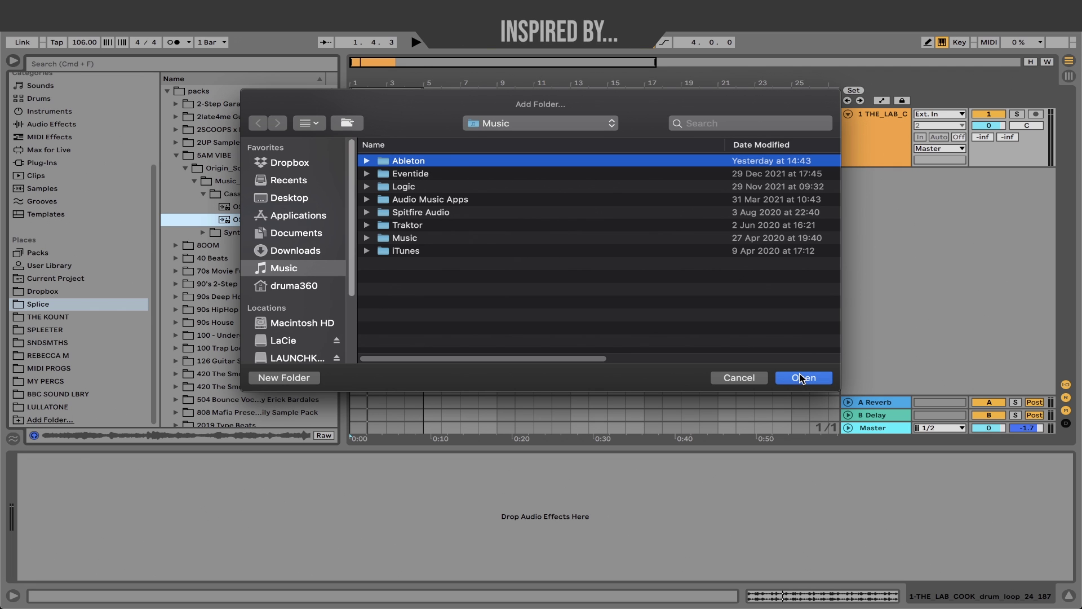
{"action": "key", "text": "Return"}
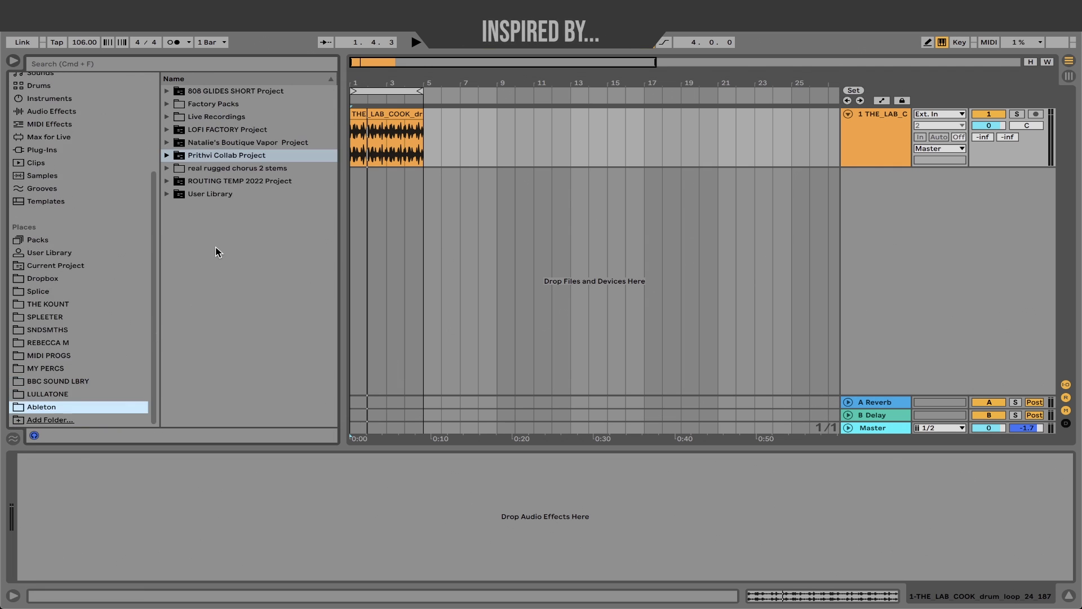
Expand the collab project in the Ableton folder and import its 6-melody 2 track below the drum loop track
{"action": "left_click", "coordinate": [166, 155]}
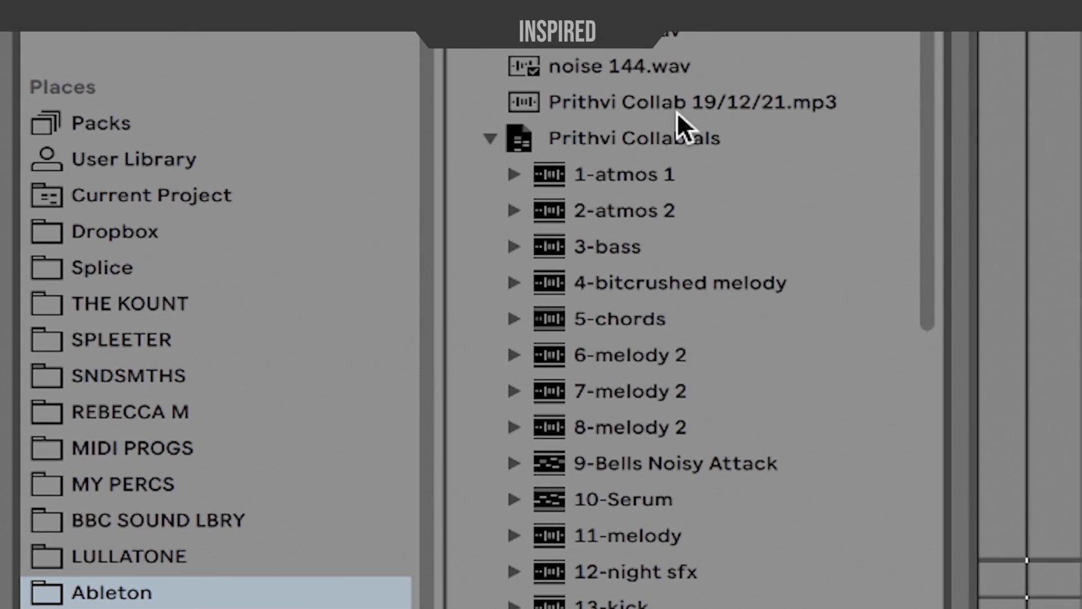
{"action": "scroll", "coordinate": [709, 198], "scroll_direction": "down", "scroll_amount": 6}
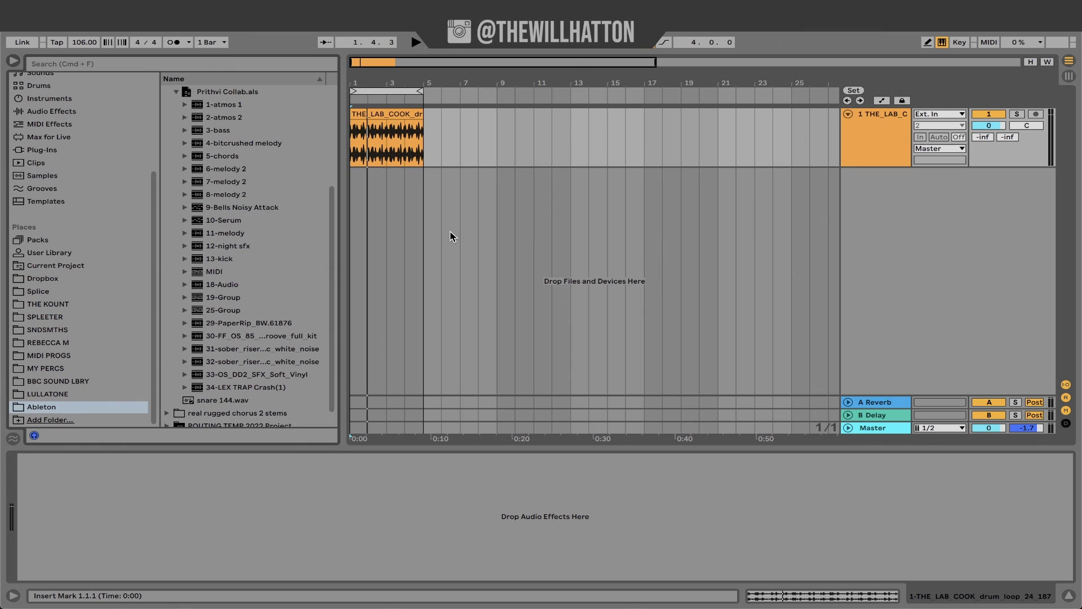
{"action": "left_click", "coordinate": [226, 169]}
{"action": "mouse_move", "coordinate": [396, 194]}
{"action": "left_mouse_down"}
{"action": "mouse_move", "coordinate": [371, 181]}
{"action": "mouse_move", "coordinate": [406, 200]}
{"action": "mouse_move", "coordinate": [382, 182]}
{"action": "left_mouse_up"}
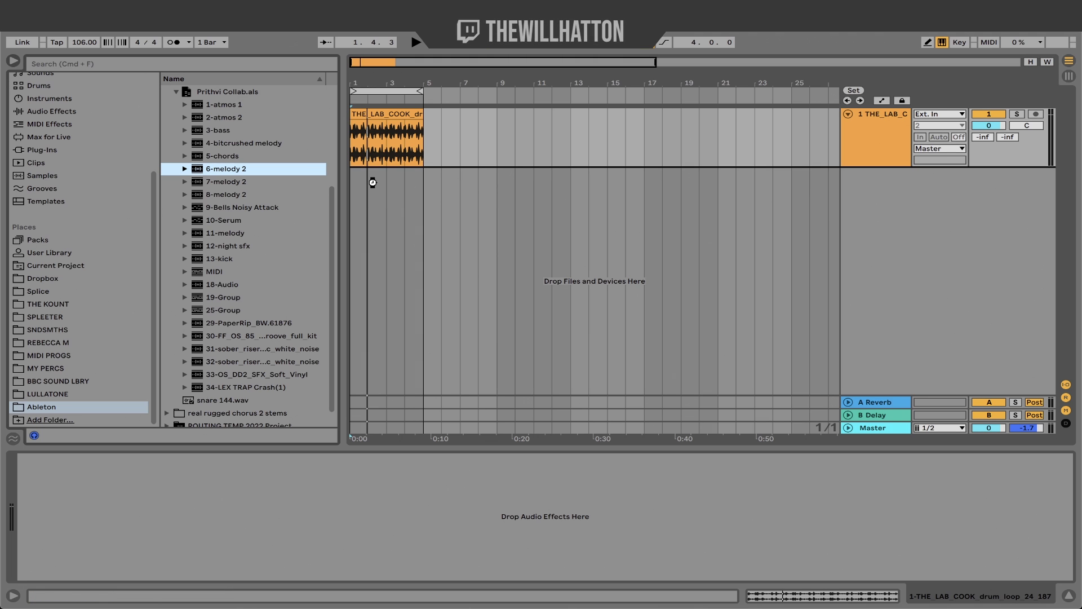
{"action": "left_click_drag", "start_coordinate": [372, 182], "coordinate": [373, 182]}
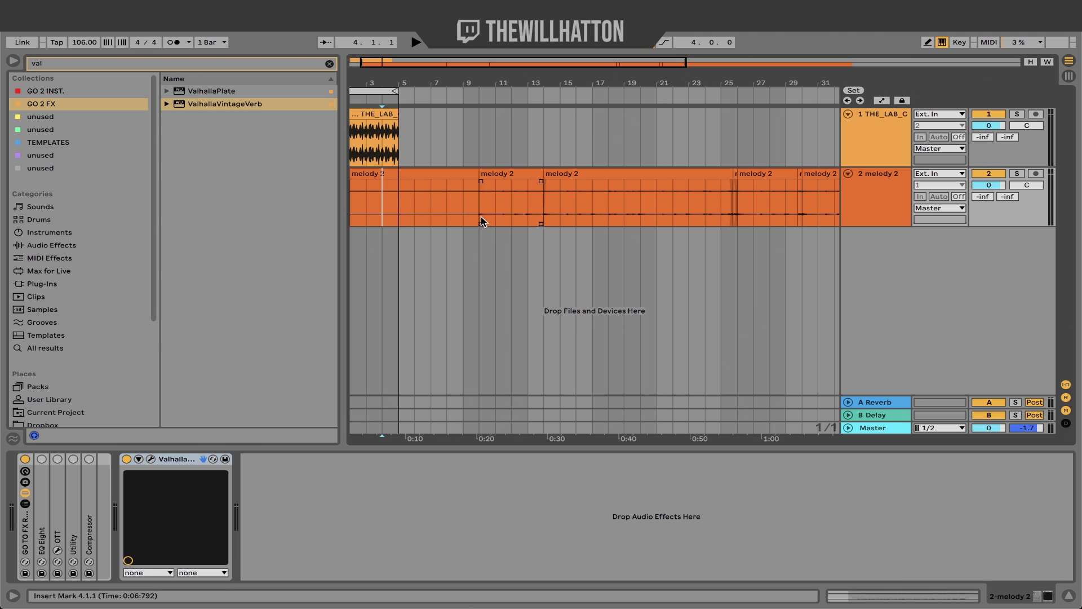
Select among the imported melody 2 clips and clear the track section from about bar 21 to bar 25
{"action": "key", "text": "minus"}
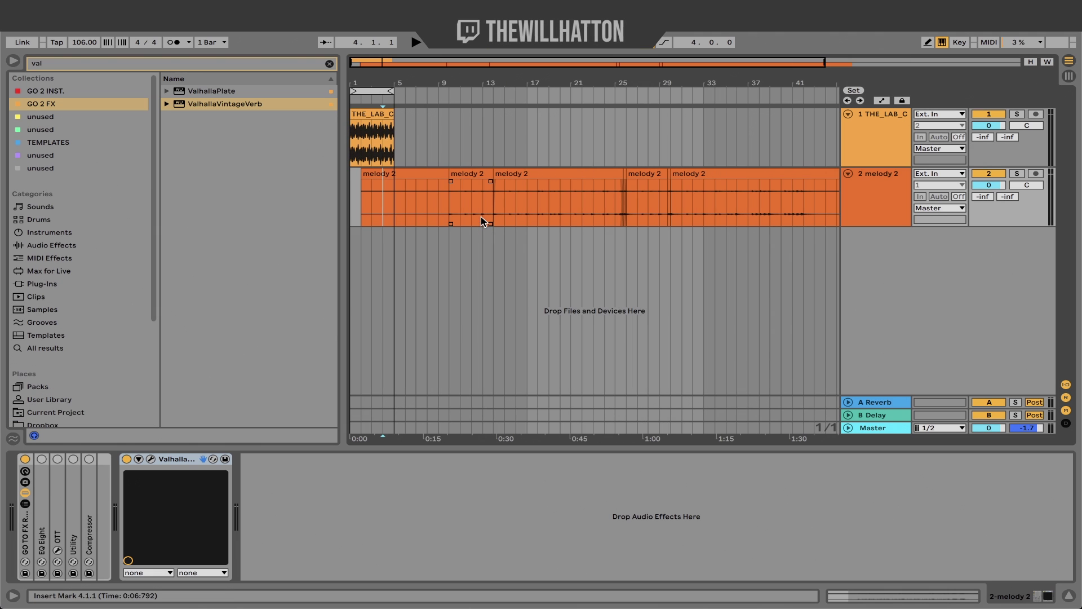
{"action": "left_click", "coordinate": [472, 172]}
{"action": "left_click", "coordinate": [544, 174]}
{"action": "left_click", "coordinate": [658, 176]}
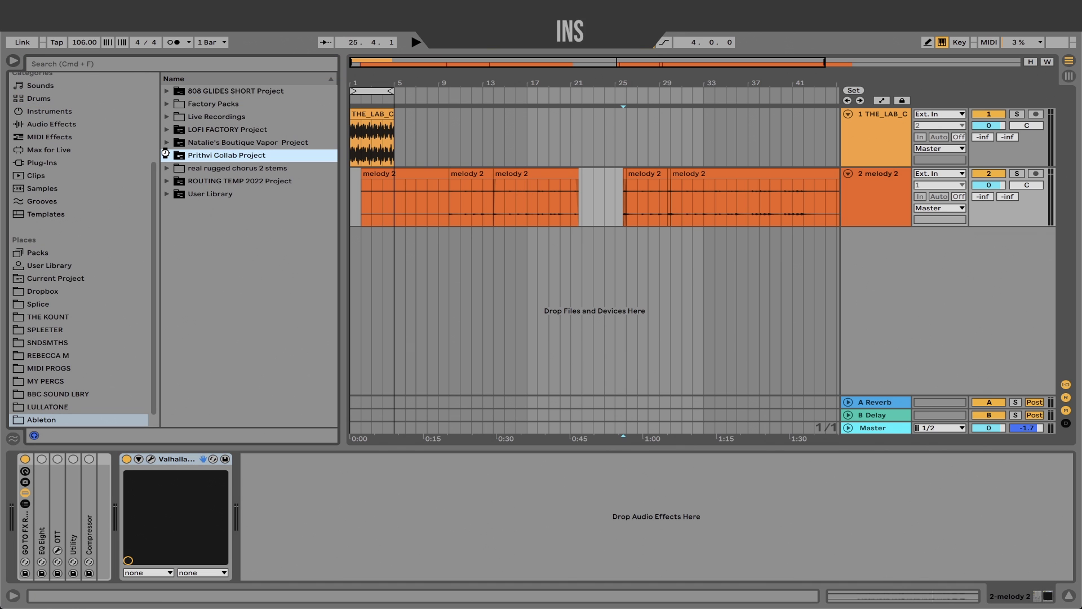
Import the 9-Bells Noisy Attack track from the collab project's set below melody 2 and unfold it to inspect its MIDI clips
{"action": "left_click", "coordinate": [167, 155]}
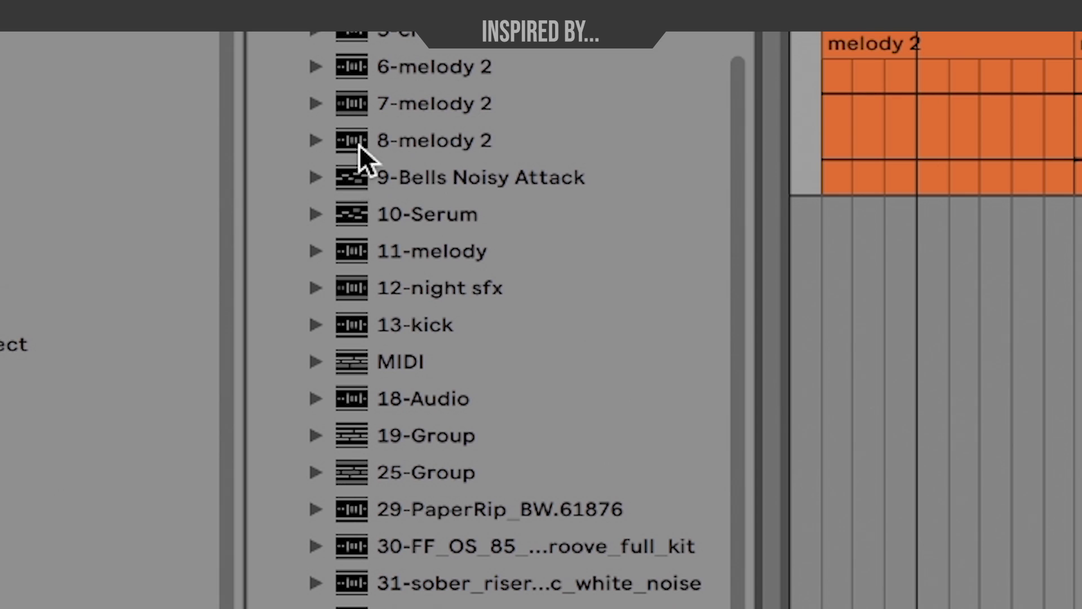
{"action": "left_click", "coordinate": [350, 182]}
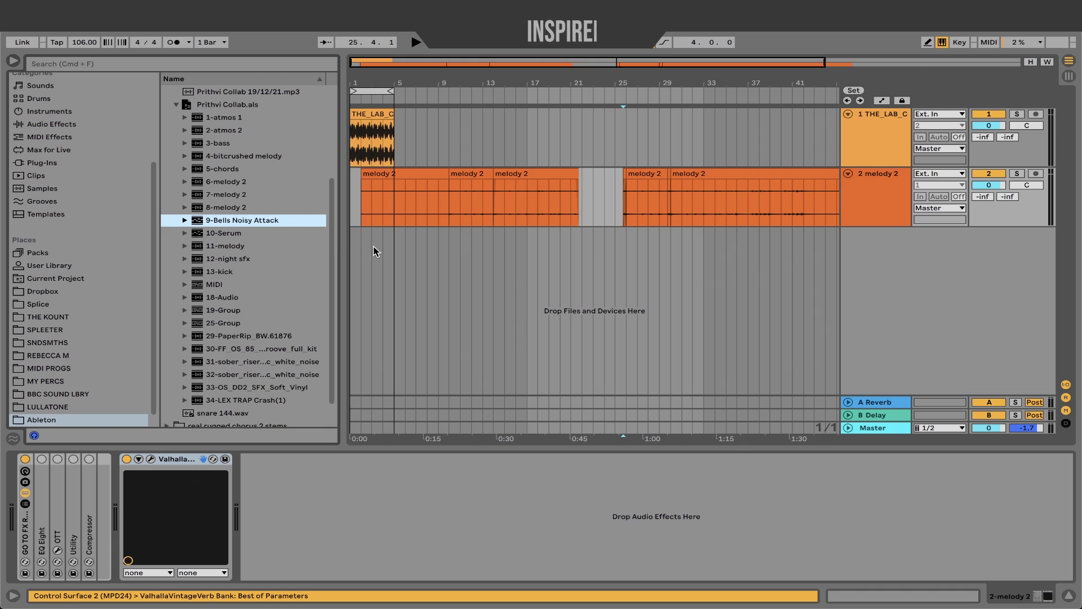
{"action": "left_click_drag", "start_coordinate": [376, 251], "coordinate": [376, 251]}
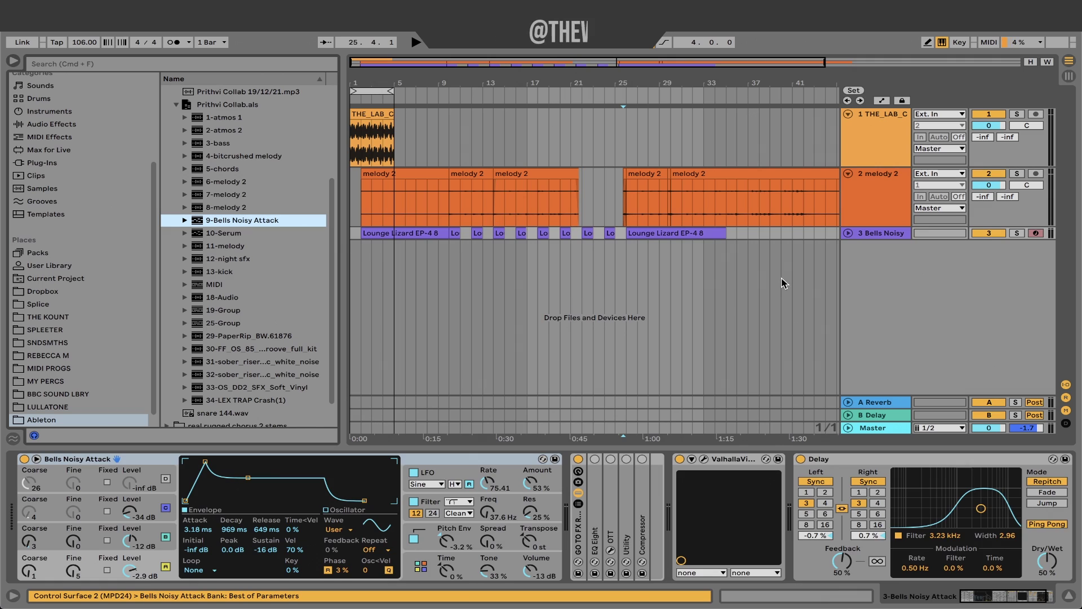
{"action": "left_click", "coordinate": [848, 233]}
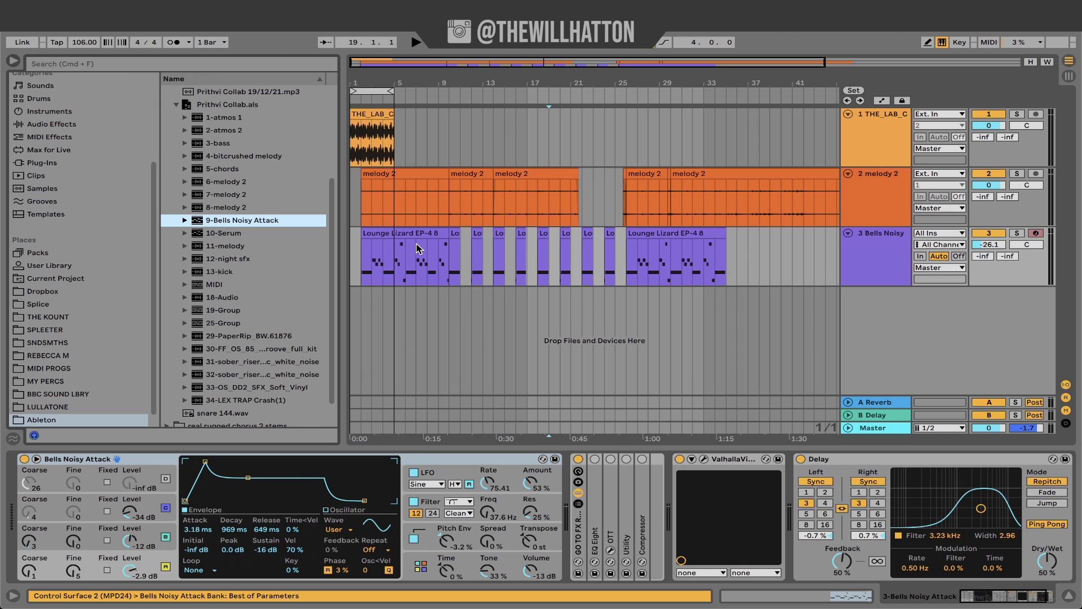
{"action": "left_click", "coordinate": [488, 257]}
{"action": "left_click_drag", "start_coordinate": [463, 254], "coordinate": [492, 256]}
{"action": "left_click", "coordinate": [509, 258]}
{"action": "left_click", "coordinate": [510, 262]}
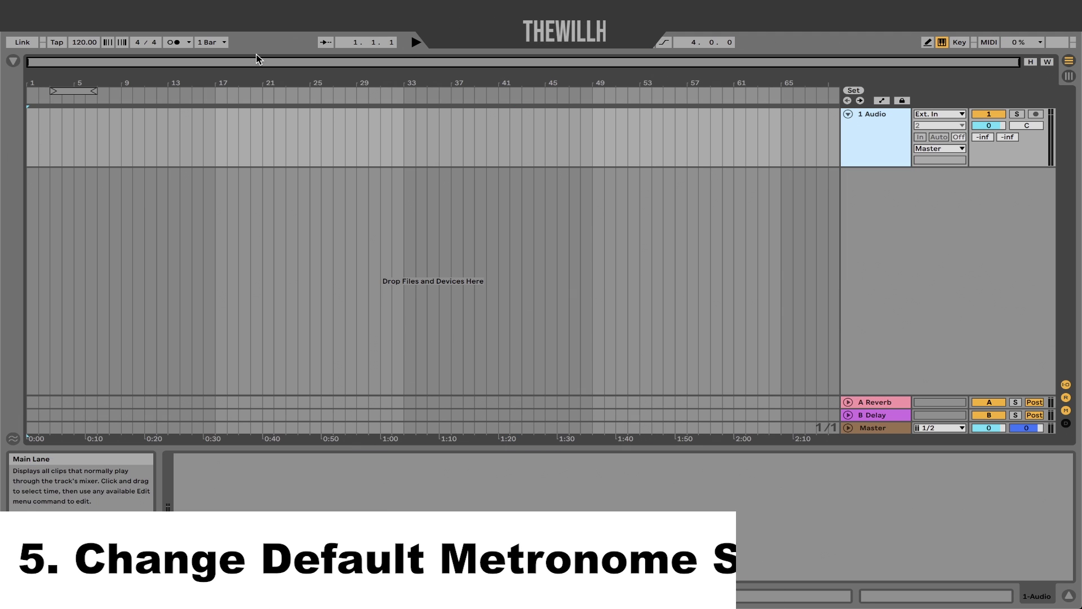
Start an arrangement recording in the empty set to hear the default metronome count-in, and stop it
{"action": "left_click", "coordinate": [454, 49]}
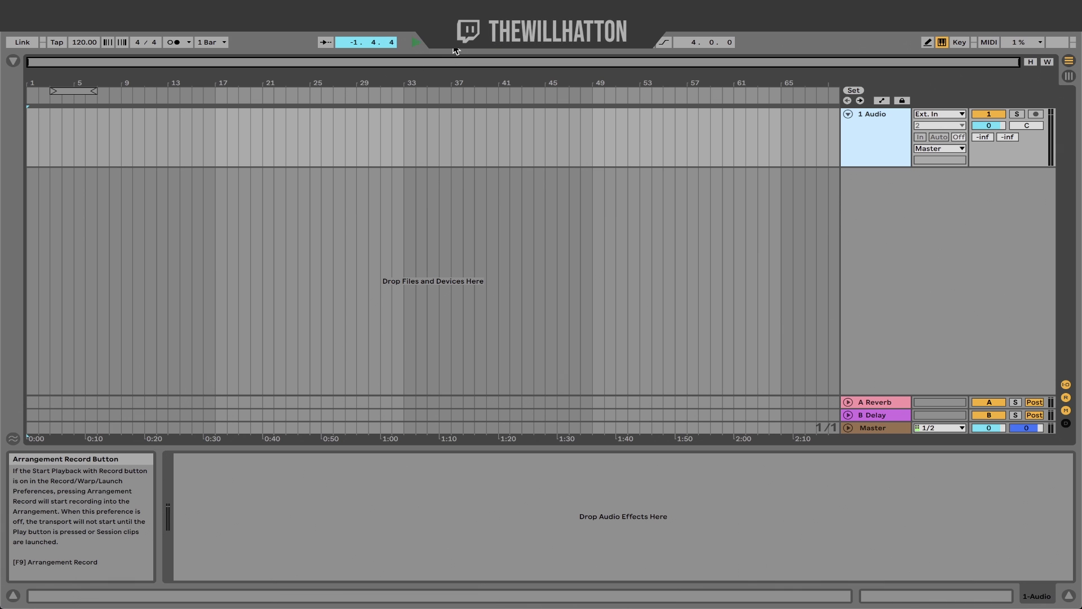
{"action": "key", "text": "space"}
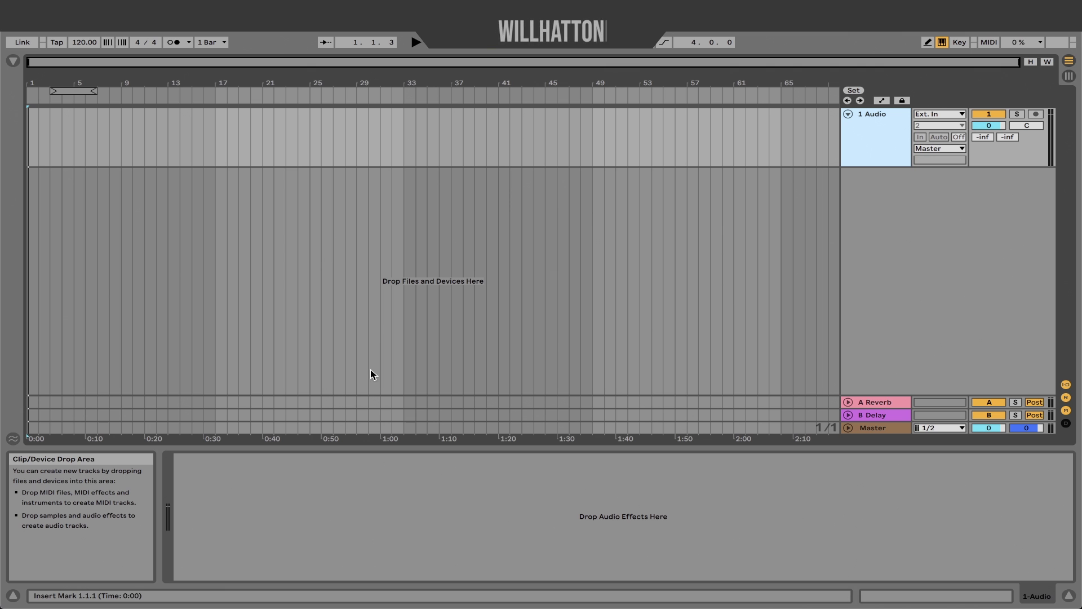
In Finder, show the Ableton Live 11 Suite package contents and locate the metronome WAV files in App-Resources > Misc > Metronome > Samples
{"action": "left_click_drag", "start_coordinate": [551, 392], "coordinate": [553, 311]}
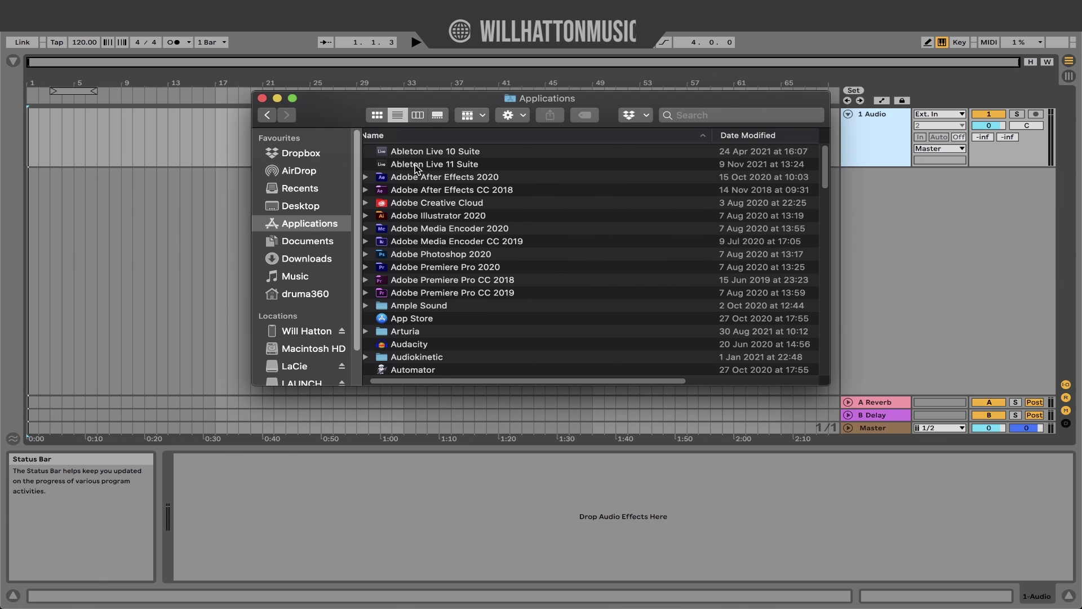
{"action": "right_click", "coordinate": [470, 168]}
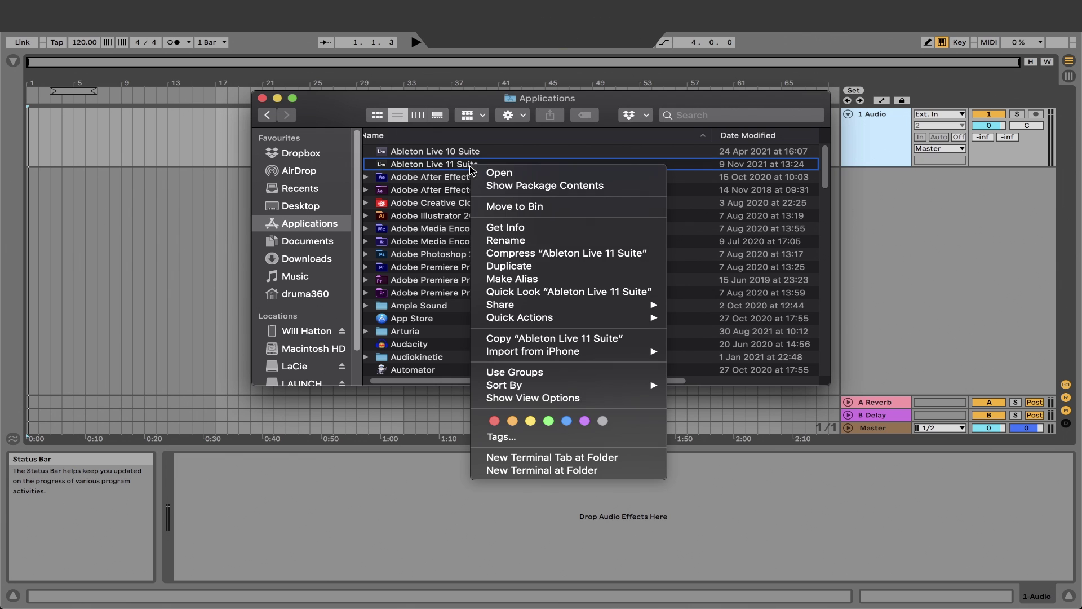
{"action": "left_click", "coordinate": [515, 185]}
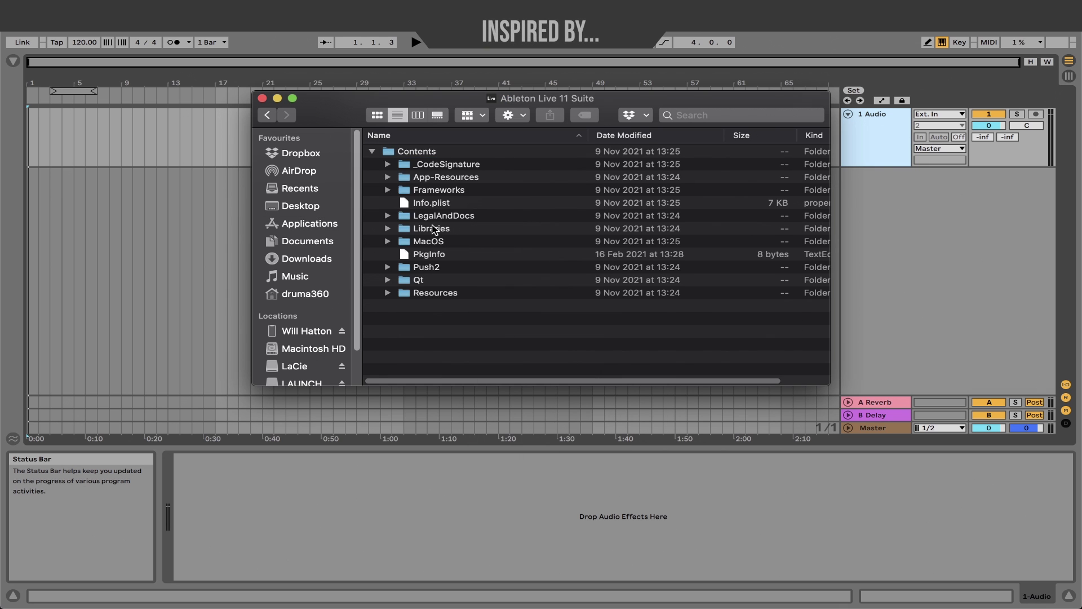
{"action": "double_click", "coordinate": [439, 177]}
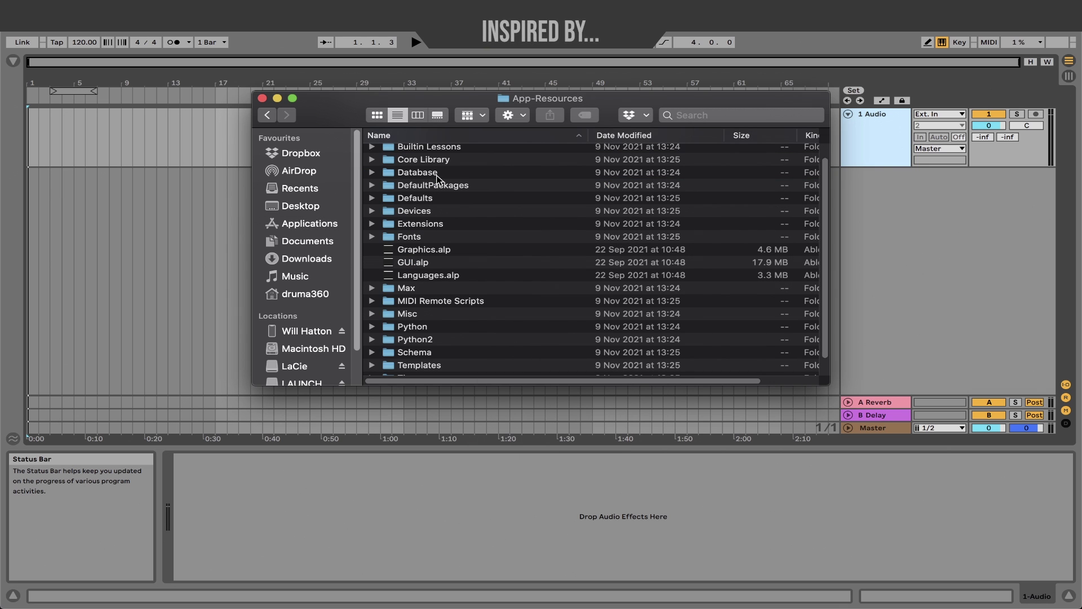
{"action": "double_click", "coordinate": [404, 311]}
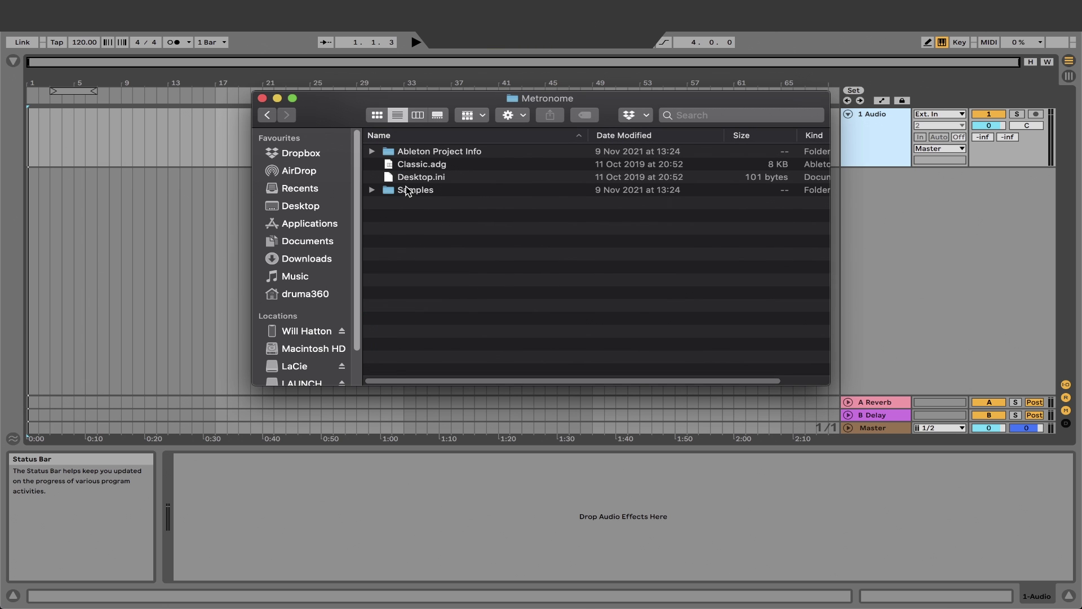
{"action": "double_click", "coordinate": [408, 191]}
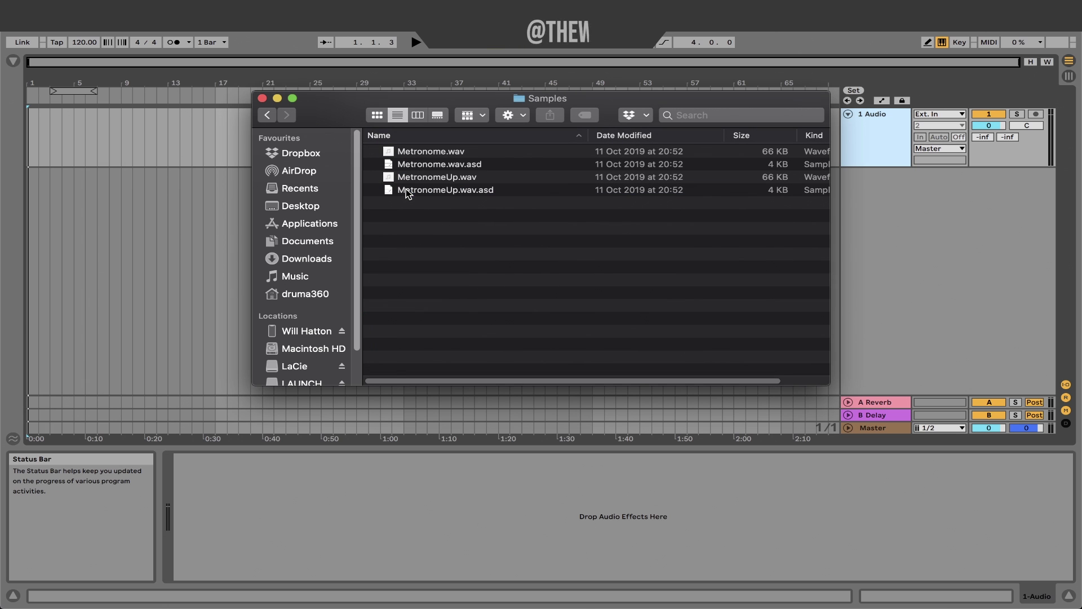
{"action": "left_click", "coordinate": [437, 178]}
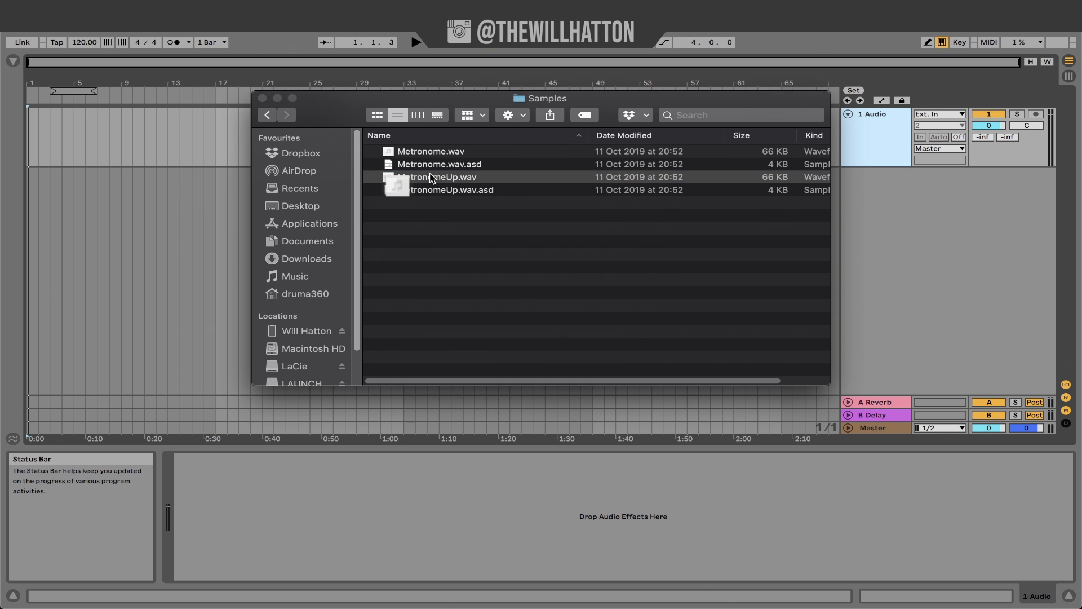
{"action": "left_click", "coordinate": [429, 151]}
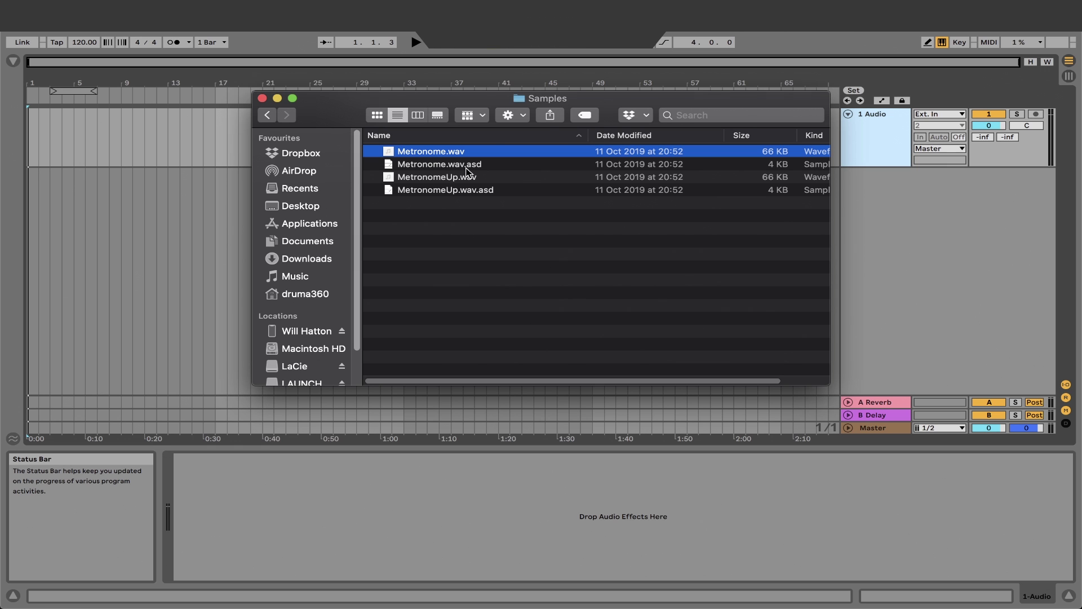
Open the Desktop's Metronome folder in a new Finder tab beside the Samples folder
{"action": "right_click", "coordinate": [312, 208]}
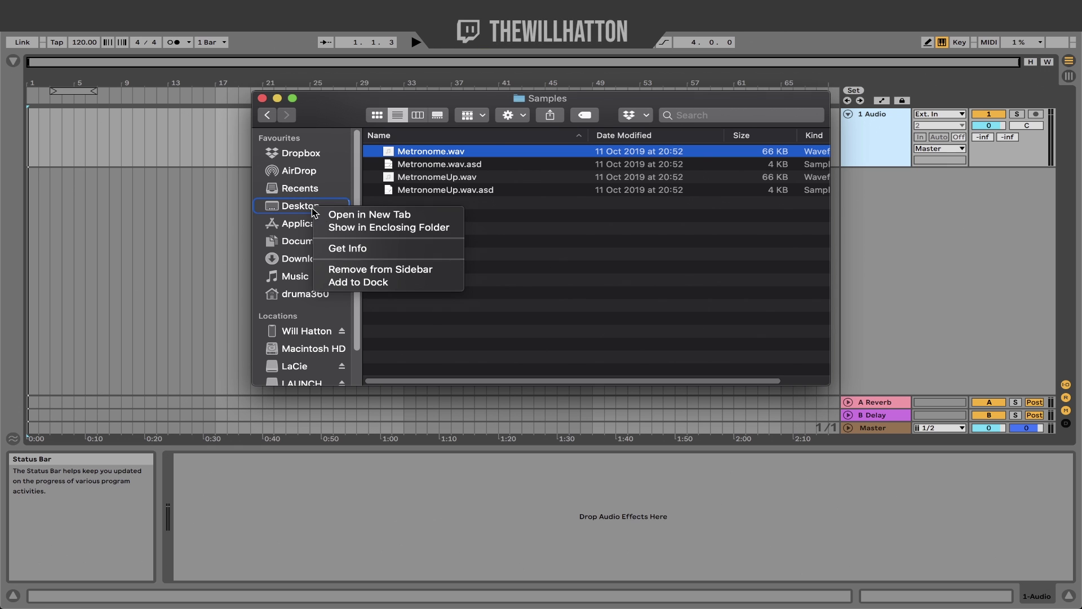
{"action": "left_click", "coordinate": [341, 213]}
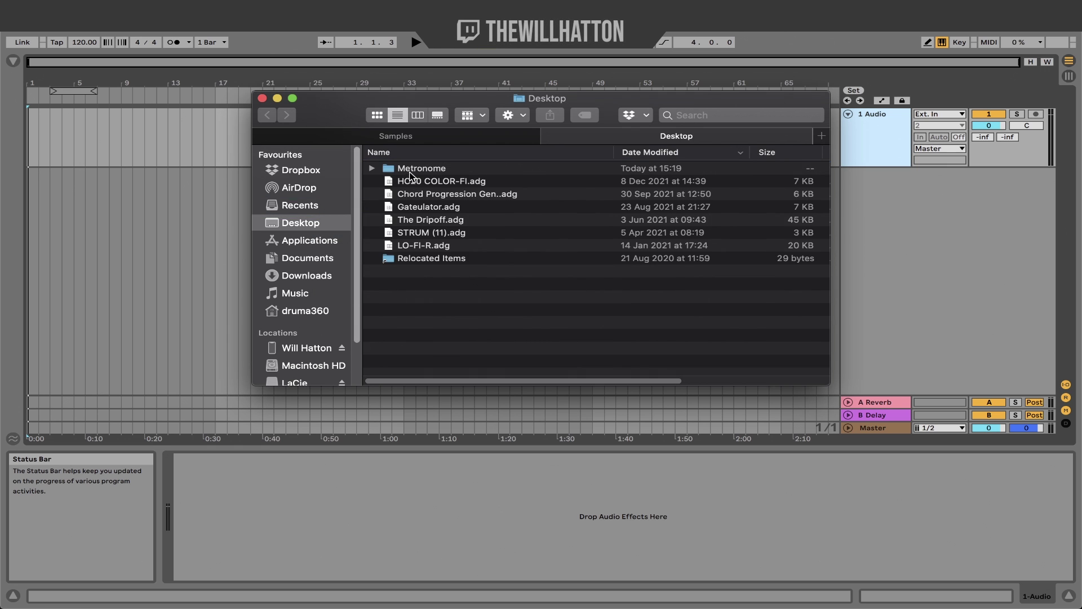
{"action": "double_click", "coordinate": [410, 171]}
Preview the replacement samples MetronomeUp.wav and Metronome.wav in the Desktop's Metronome folder
{"action": "left_click", "coordinate": [447, 166]}
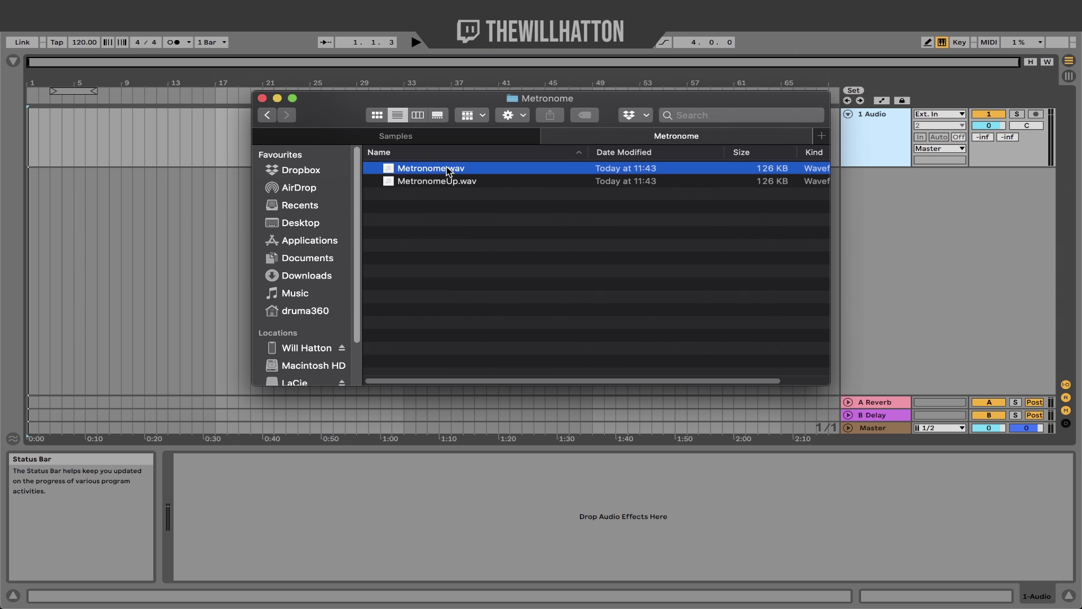
{"action": "left_click", "coordinate": [435, 181]}
{"action": "key", "text": "space"}
{"action": "key", "text": "space"}
{"action": "key", "text": "Up"}
{"action": "key", "text": "space"}
{"action": "key", "text": "space"}
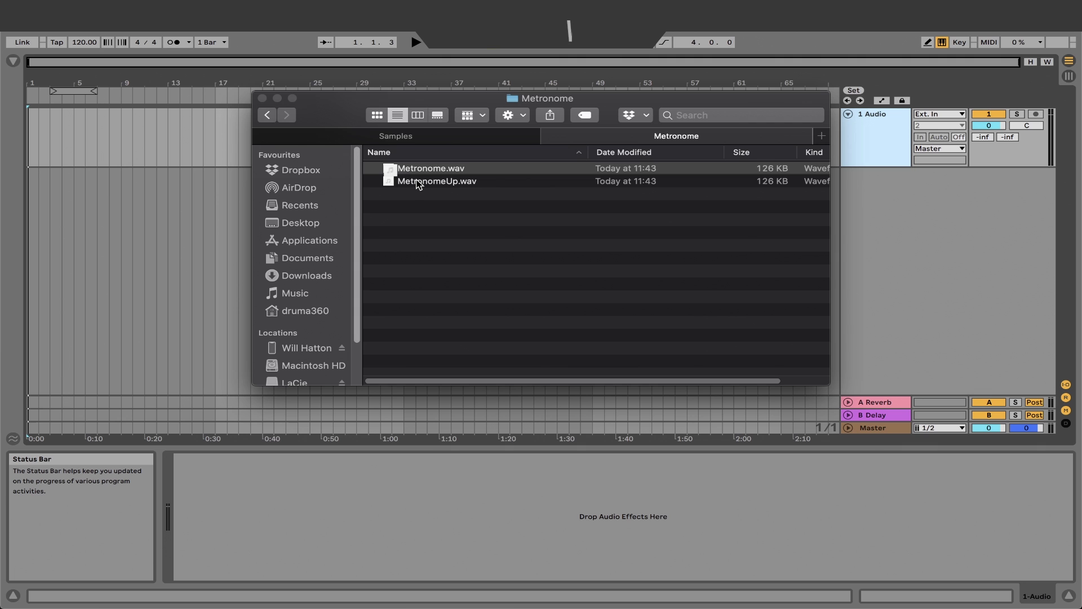
Remove the original Metronome.wav and MetronomeUp.wav from the Live package's Samples folder
{"action": "left_click", "coordinate": [434, 136]}
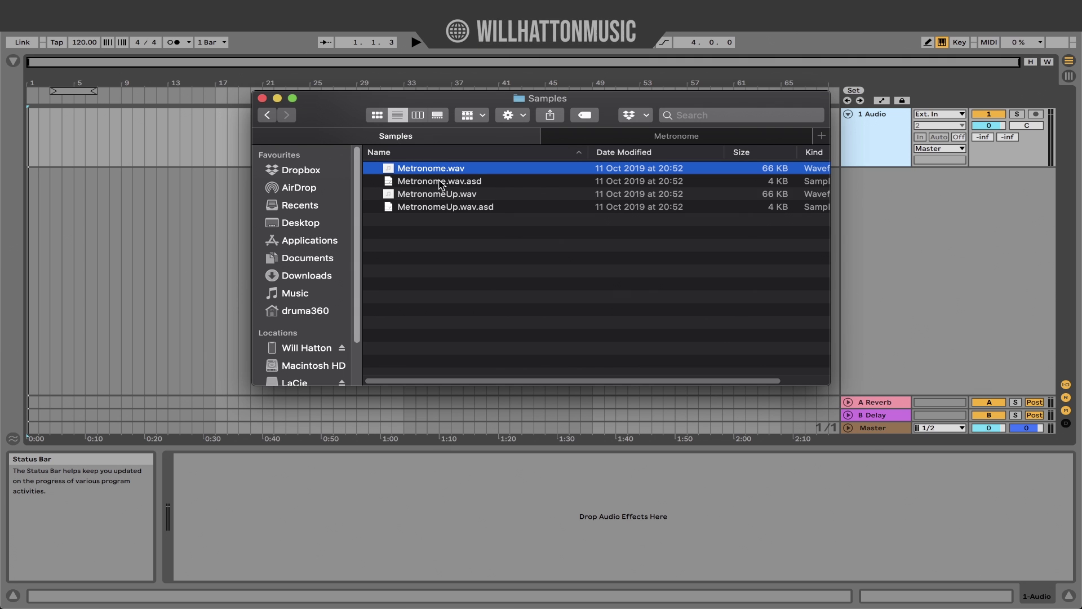
{"action": "left_click", "coordinate": [412, 194], "text": "super"}
{"action": "left_click_drag", "start_coordinate": [413, 202], "coordinate": [810, 589]}
Copy the replacement Metronome.wav and MetronomeUp.wav from the Desktop's Metronome folder into the Live package's Samples folder
{"action": "left_click", "coordinate": [567, 137]}
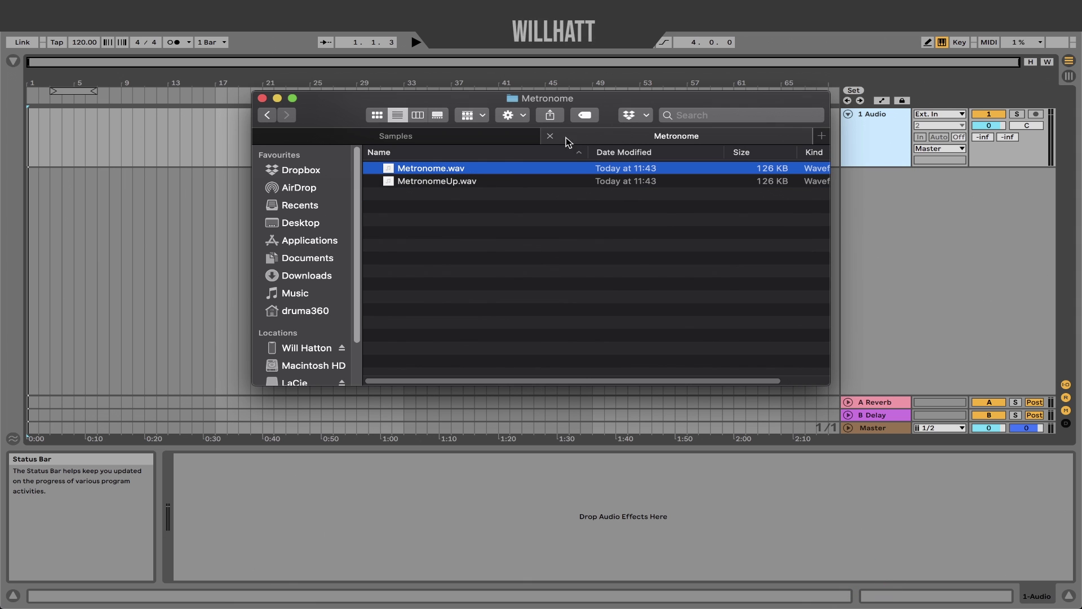
{"action": "left_click", "coordinate": [432, 181], "text": "shift"}
{"action": "left_click_drag", "start_coordinate": [432, 181], "coordinate": [420, 220]}
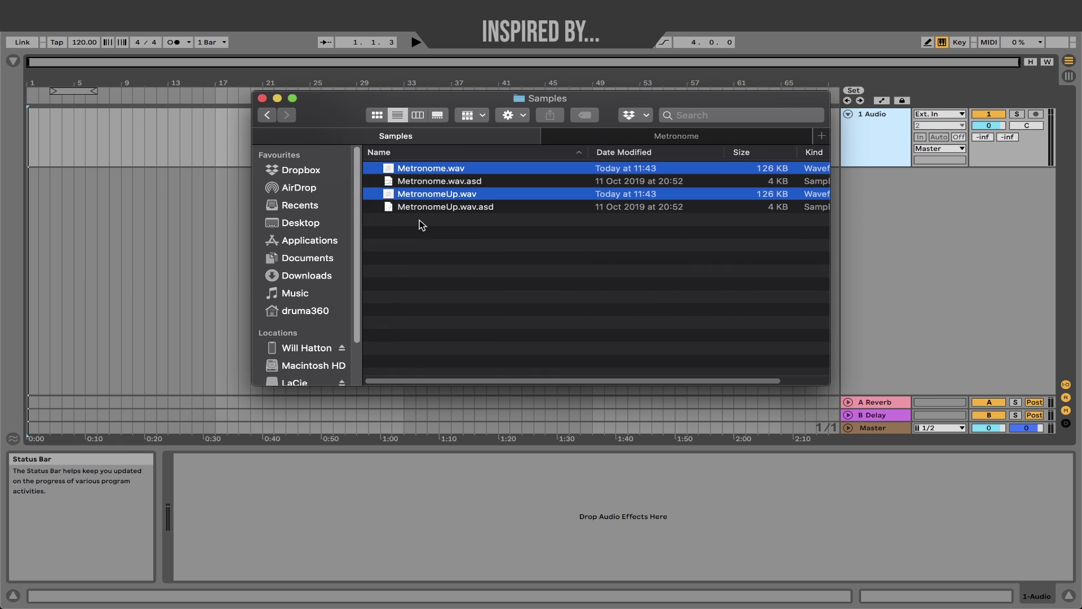
{"action": "left_click", "coordinate": [120, 186]}
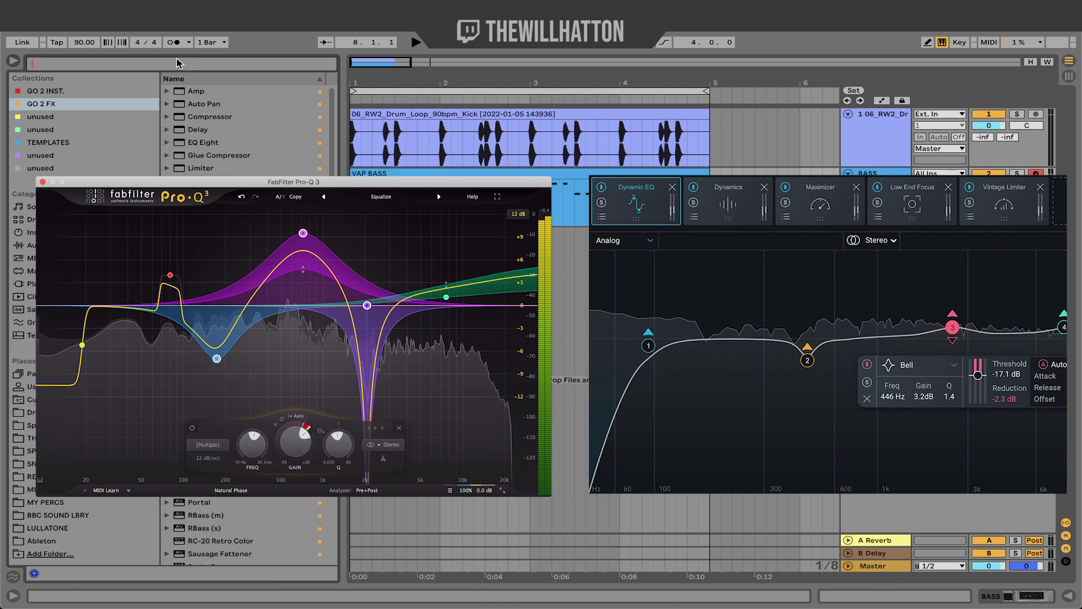
Search the audio effects for "envel" and add Envelope Follower from Modulators to the kick drum loop track
{"action": "left_click", "coordinate": [177, 62]}
{"action": "type", "text": "env"}
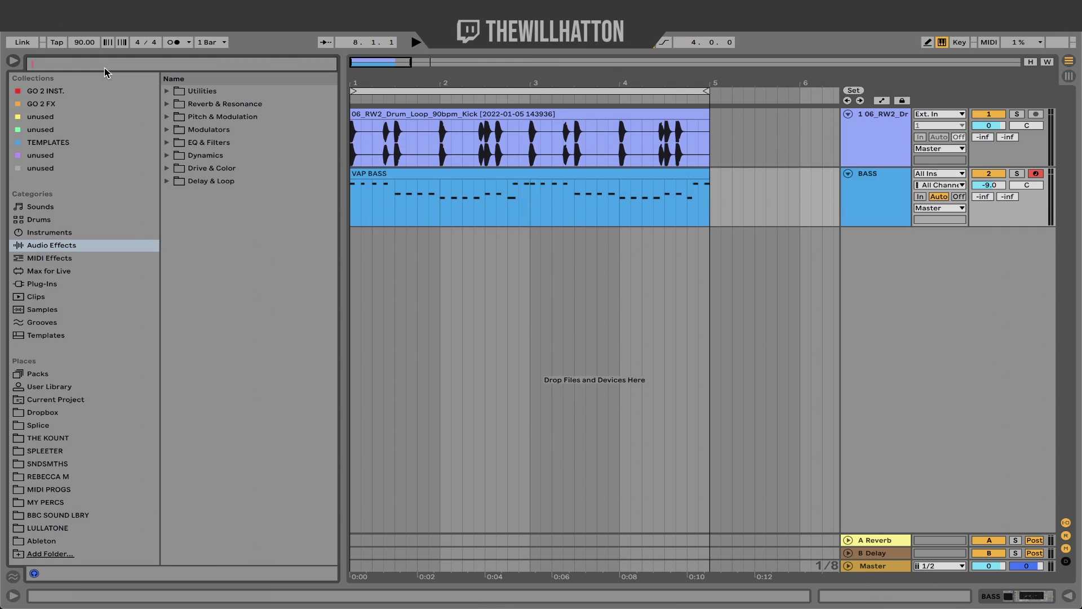
{"action": "type", "text": "e"}
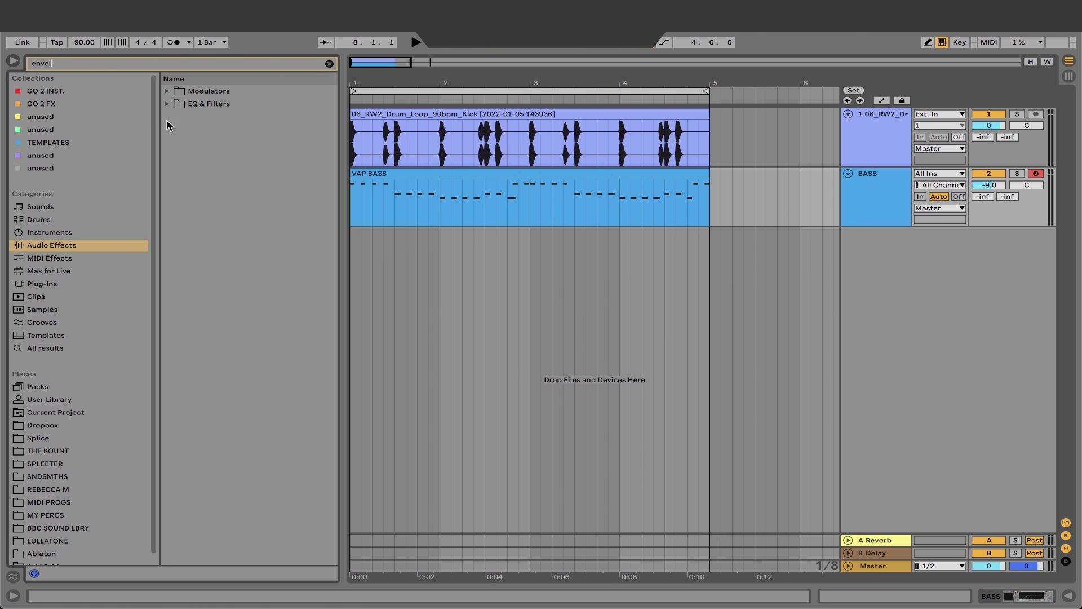
{"action": "left_click", "coordinate": [170, 92]}
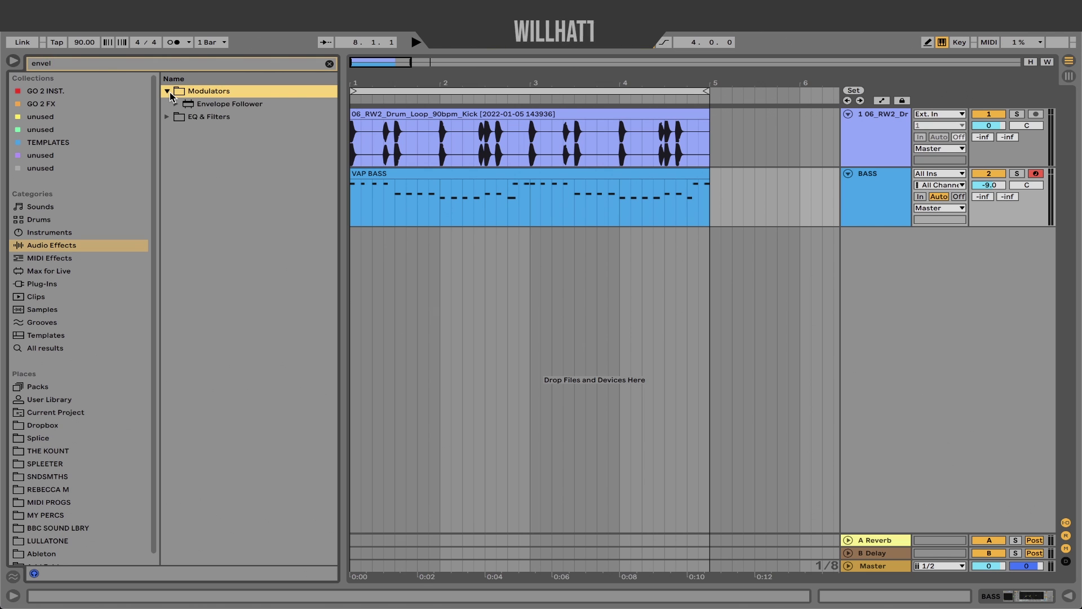
{"action": "left_click", "coordinate": [203, 106]}
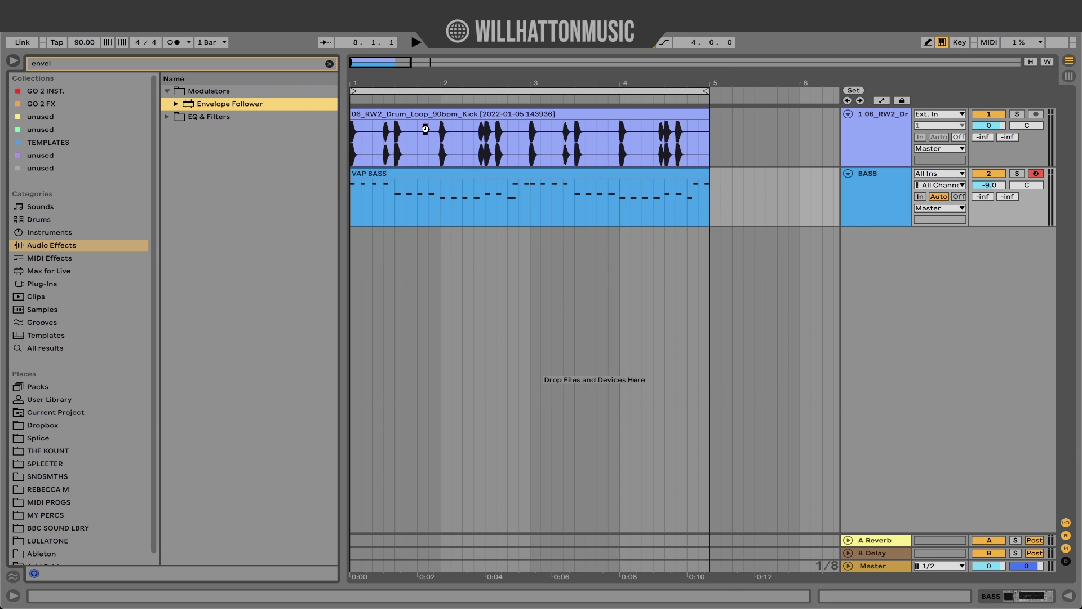
{"action": "left_click_drag", "start_coordinate": [425, 130], "coordinate": [427, 133]}
Search the audio effects for "eq" and add EQ Eight after Envelope Follower on the kick drum loop track
{"action": "key", "text": "ctrl+f"}
{"action": "type", "text": "eq"}
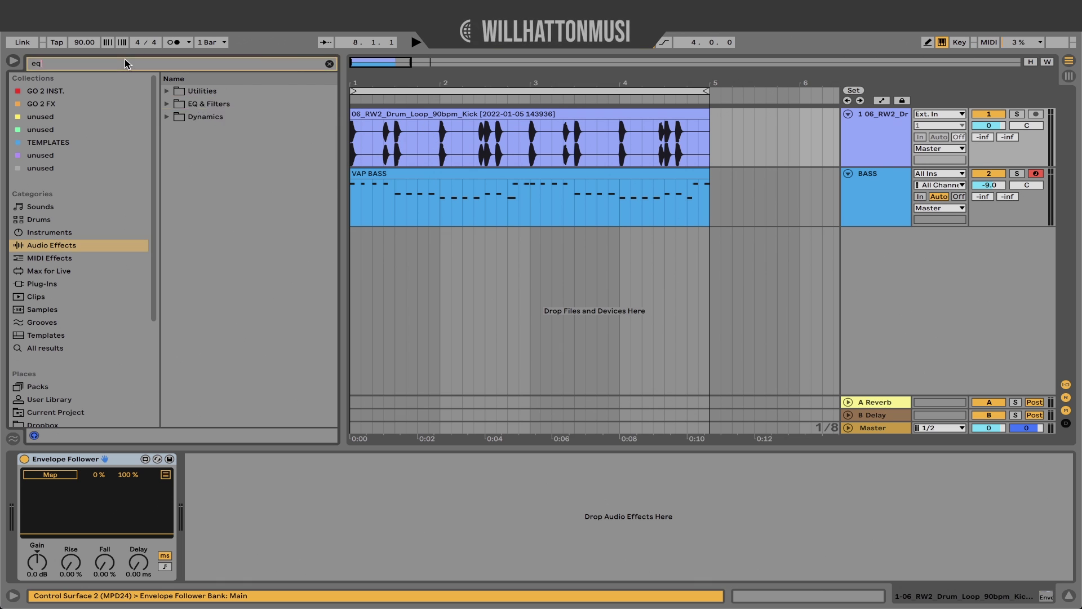
{"action": "left_click", "coordinate": [173, 108]}
{"action": "left_click_drag", "start_coordinate": [212, 129], "coordinate": [451, 207]}
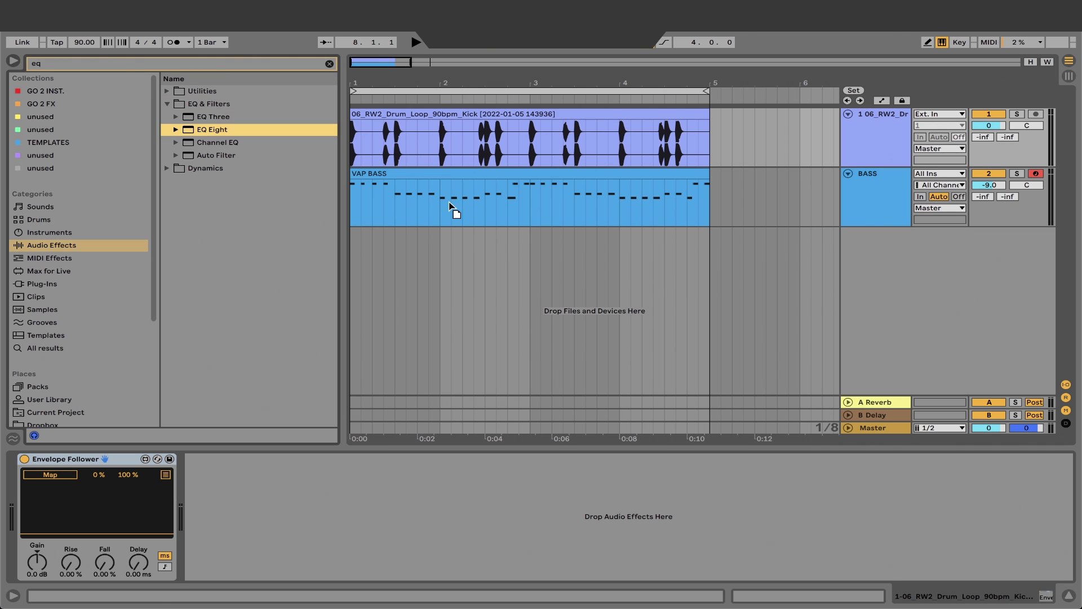
{"action": "left_click_drag", "start_coordinate": [427, 133], "coordinate": [427, 135]}
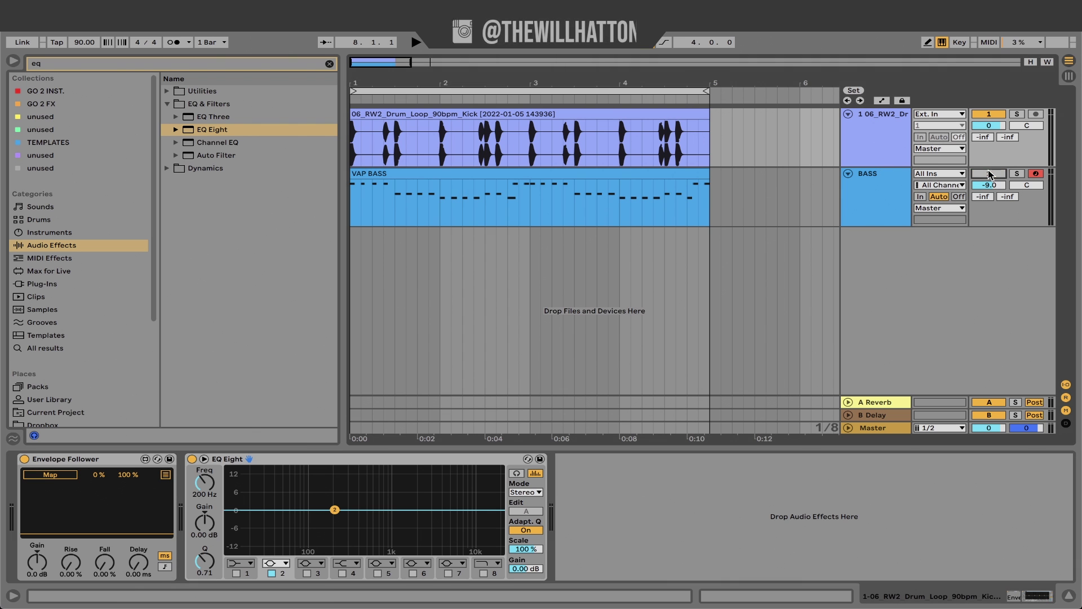
Play the kick loop with the BASS track muted and set EQ Eight's band 2 to 46.0 Hz with a Q of 2.59
{"action": "key", "text": "space"}
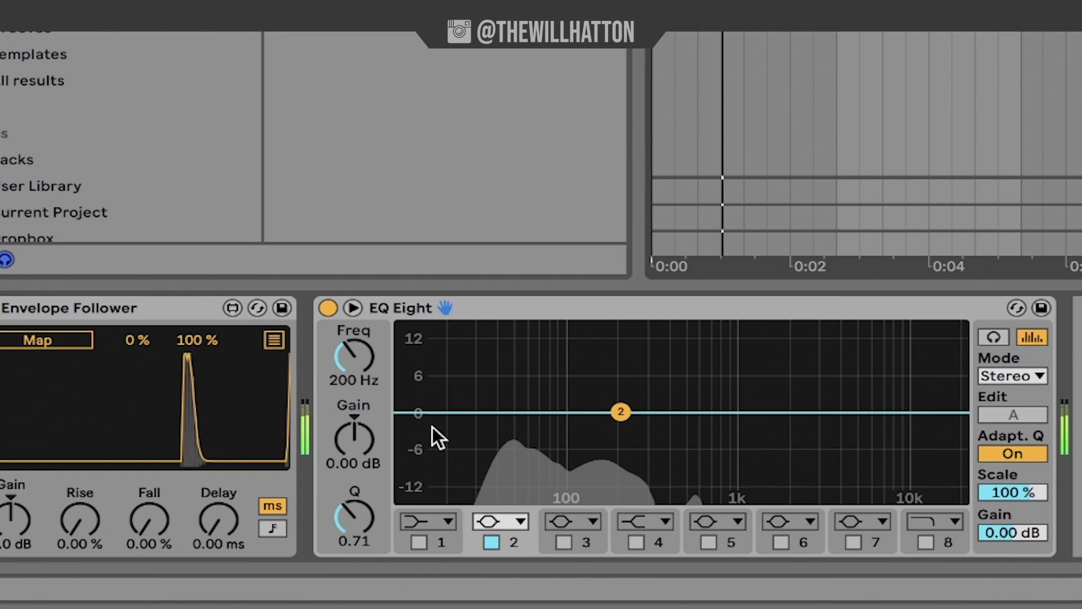
{"action": "left_click_drag", "start_coordinate": [354, 357], "coordinate": [354, 407]}
{"action": "left_click_drag", "start_coordinate": [357, 489], "coordinate": [354, 410]}
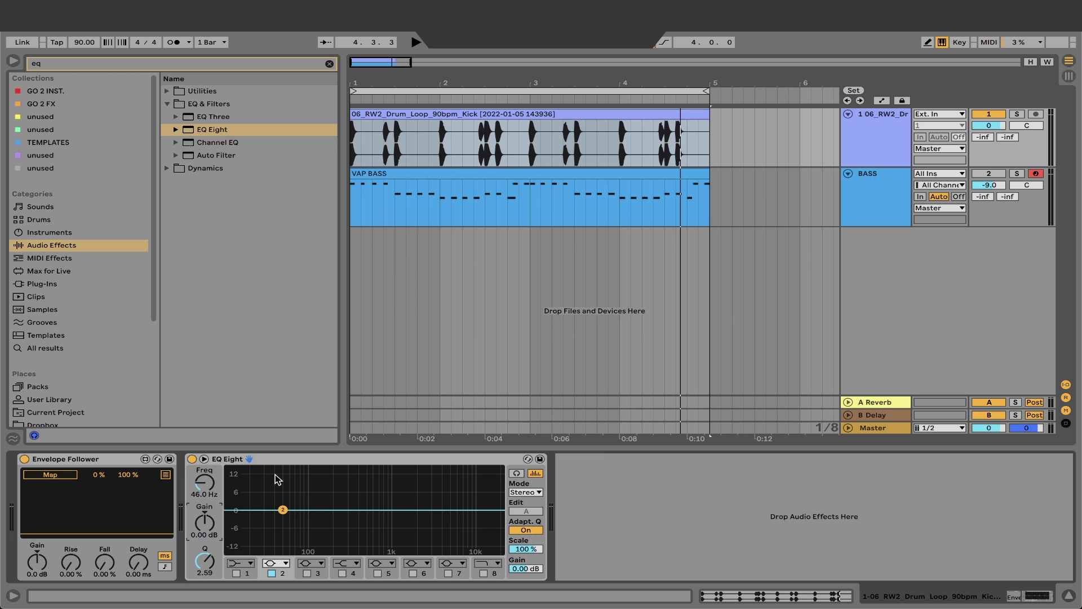
{"action": "left_click", "coordinate": [268, 459]}
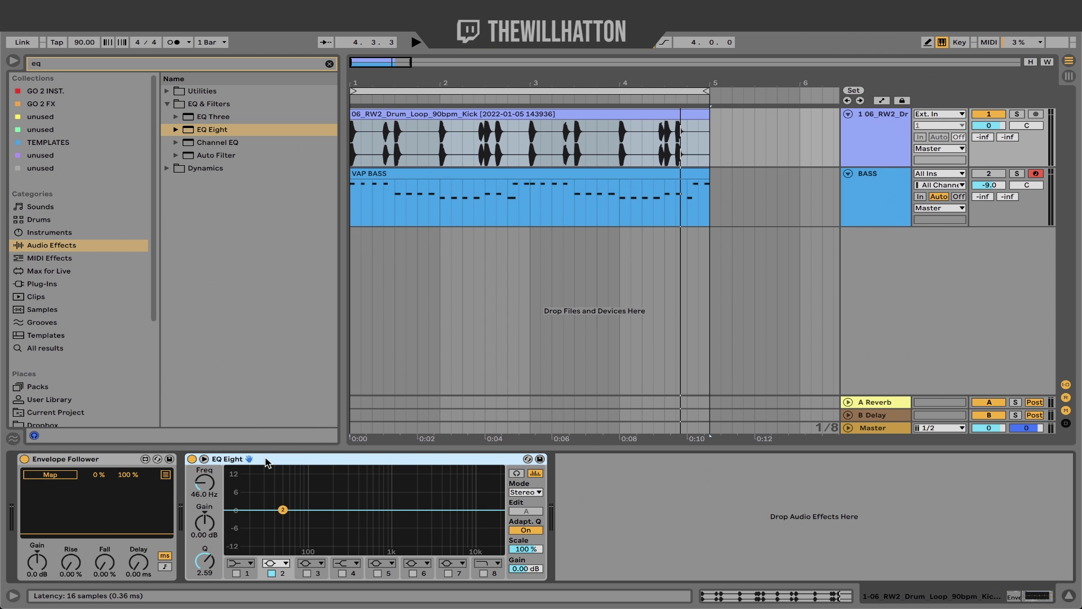
Move EQ Eight from the kick drum loop track to the end of the BASS track's device chain
{"action": "left_click_drag", "start_coordinate": [414, 182], "coordinate": [415, 184]}
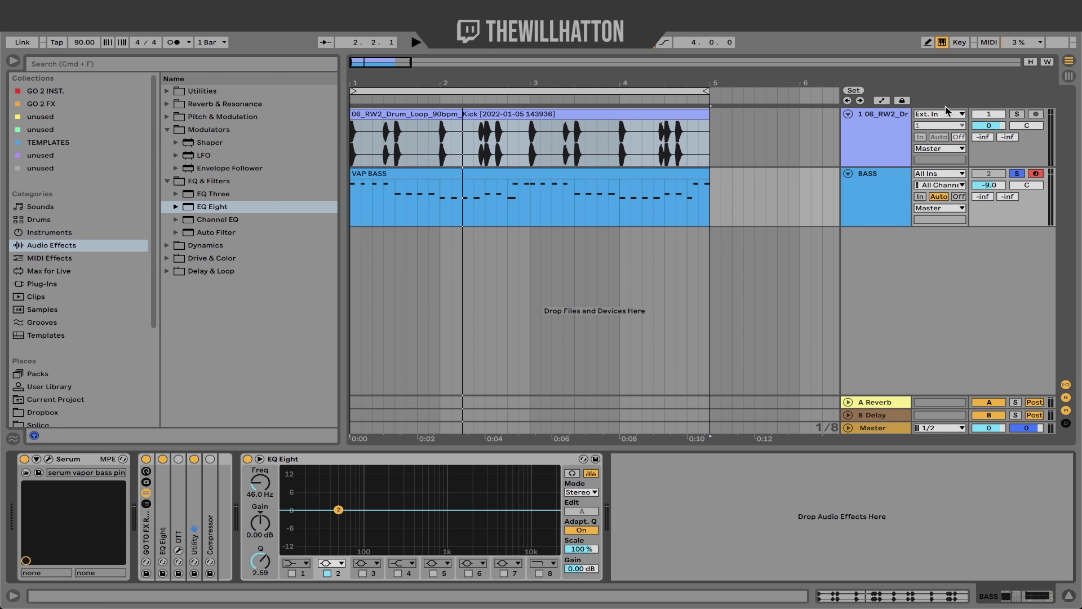
Set the kick's Envelope Follower mapping range to 50 % minimum and 0 % maximum and map it to band 2 Gain of the BASS track's EQ Eight
{"action": "left_click", "coordinate": [892, 145]}
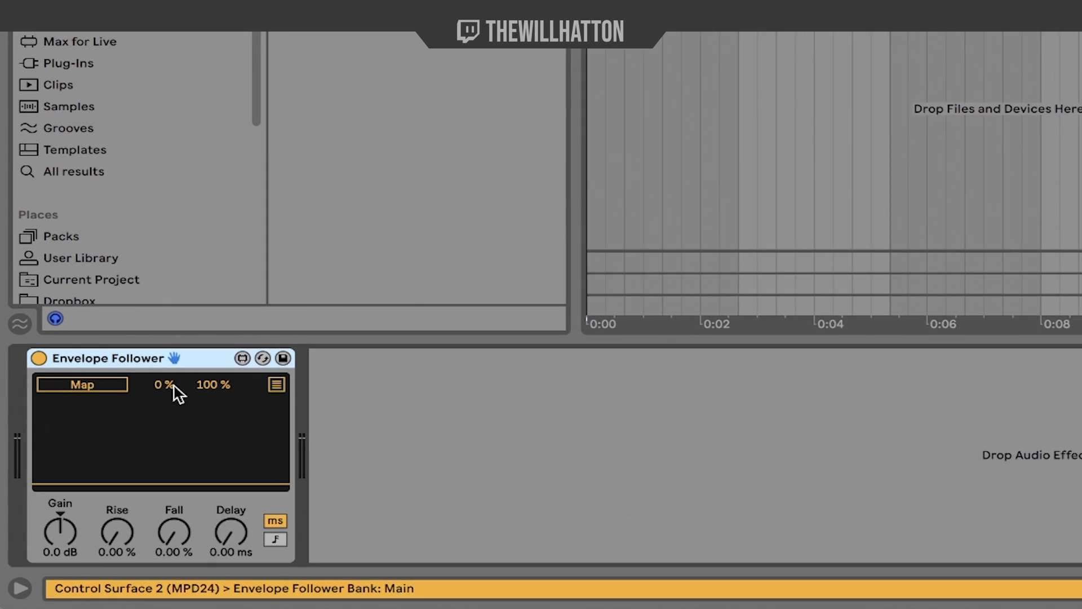
{"action": "left_click", "coordinate": [102, 475]}
{"action": "type", "text": "50"}
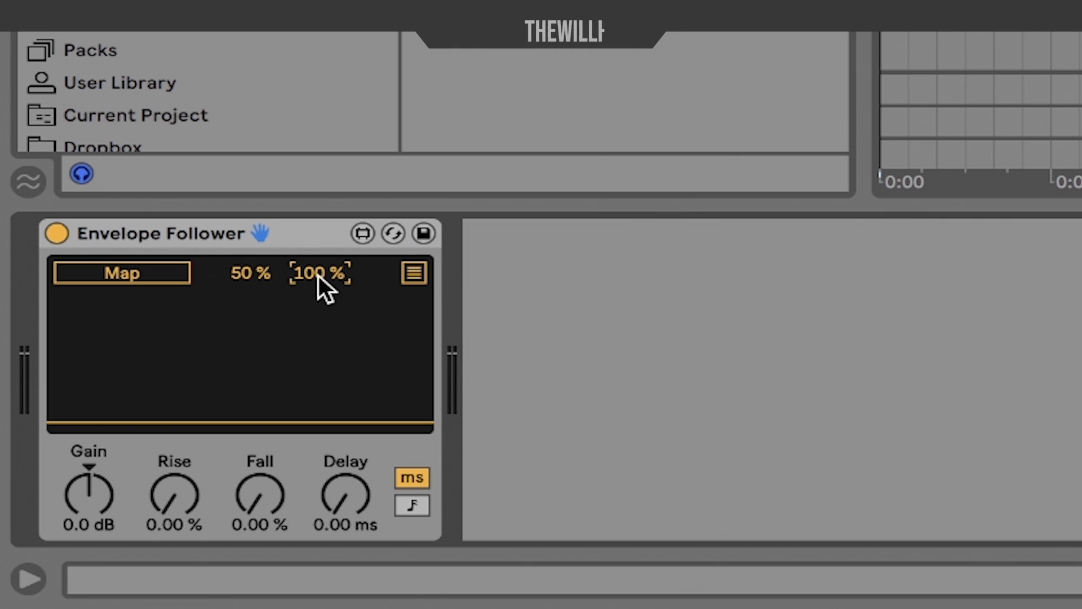
{"action": "left_click", "coordinate": [141, 271]}
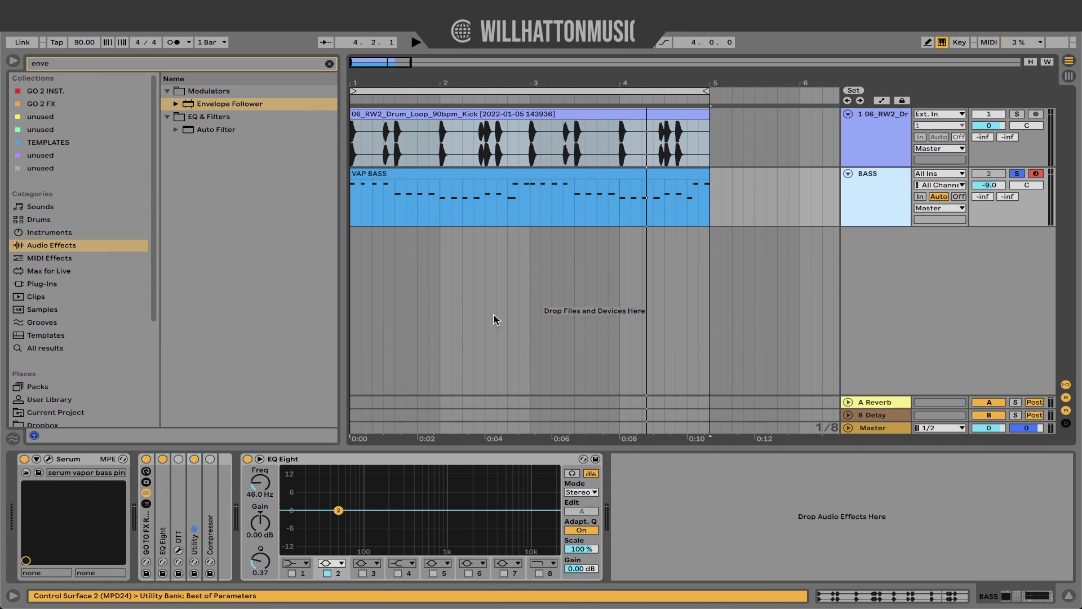
{"action": "left_click", "coordinate": [257, 526]}
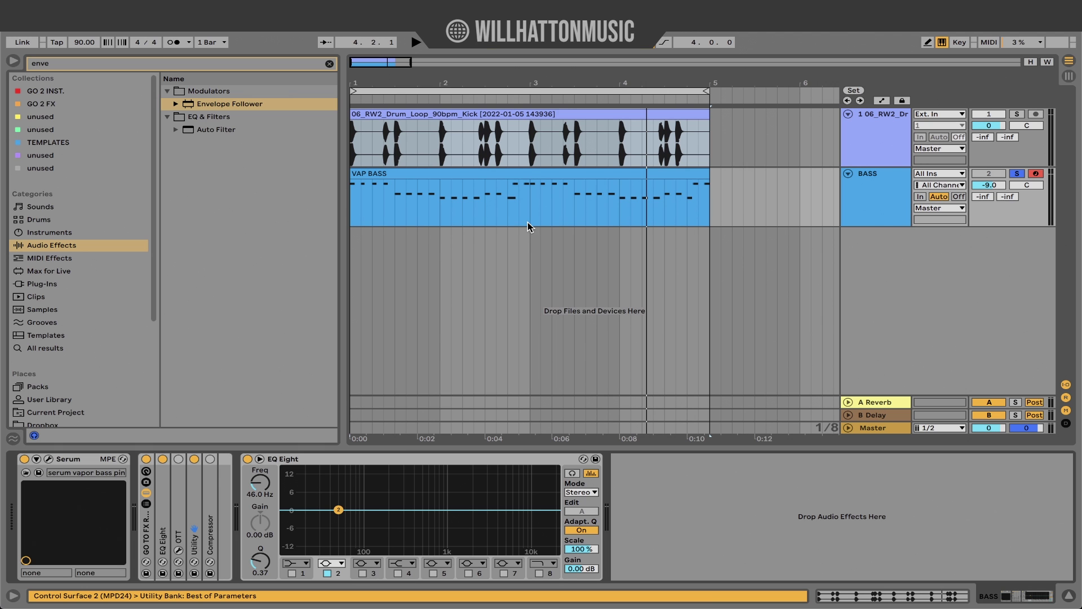
Play the bass with the kick soloed in and set the Q of band 2 in the BASS track's EQ Eight to 0.67
{"action": "key", "text": "space"}
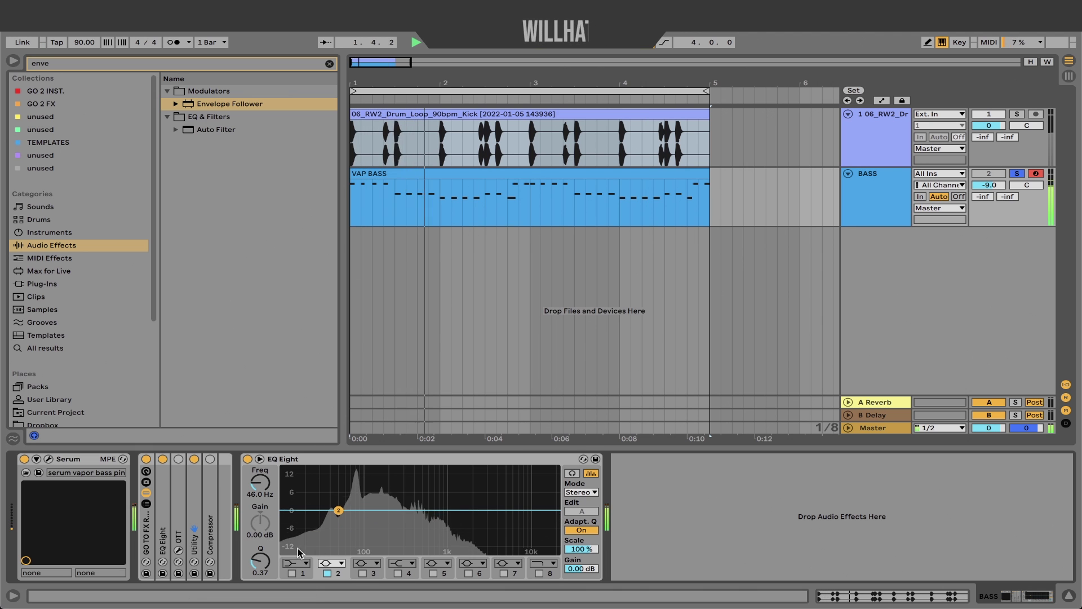
{"action": "left_click", "coordinate": [866, 161]}
{"action": "left_click", "coordinate": [875, 210]}
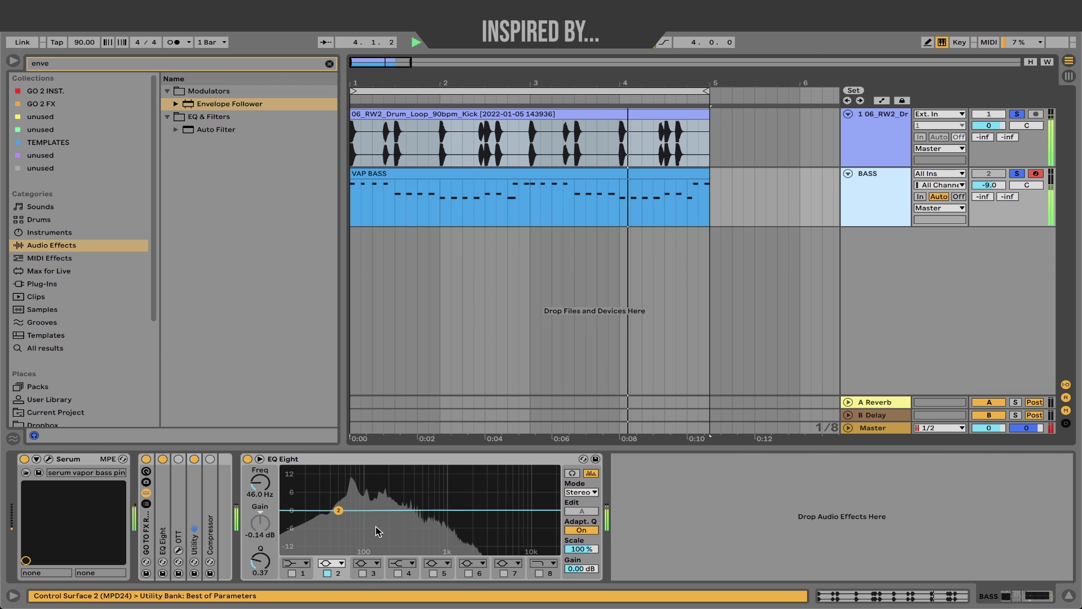
{"action": "key", "text": "space"}
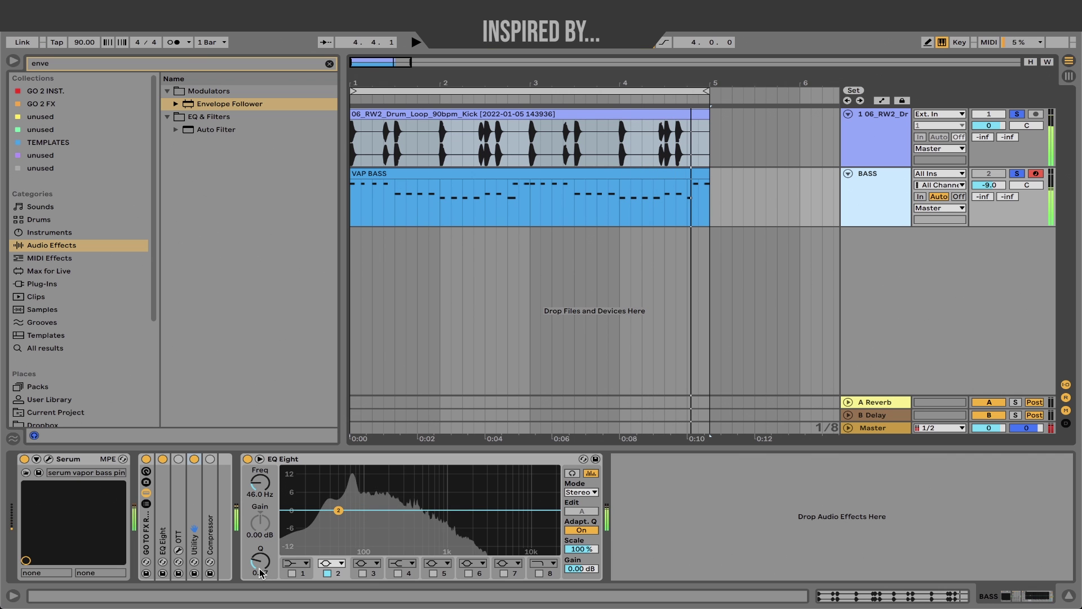
{"action": "key", "text": "space"}
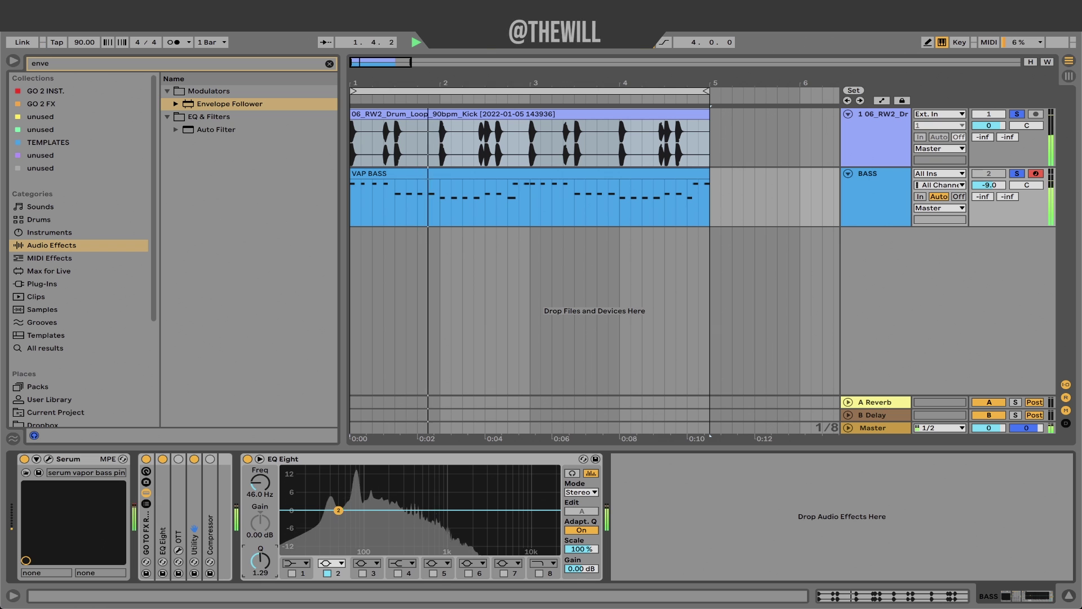
{"action": "key", "text": "space"}
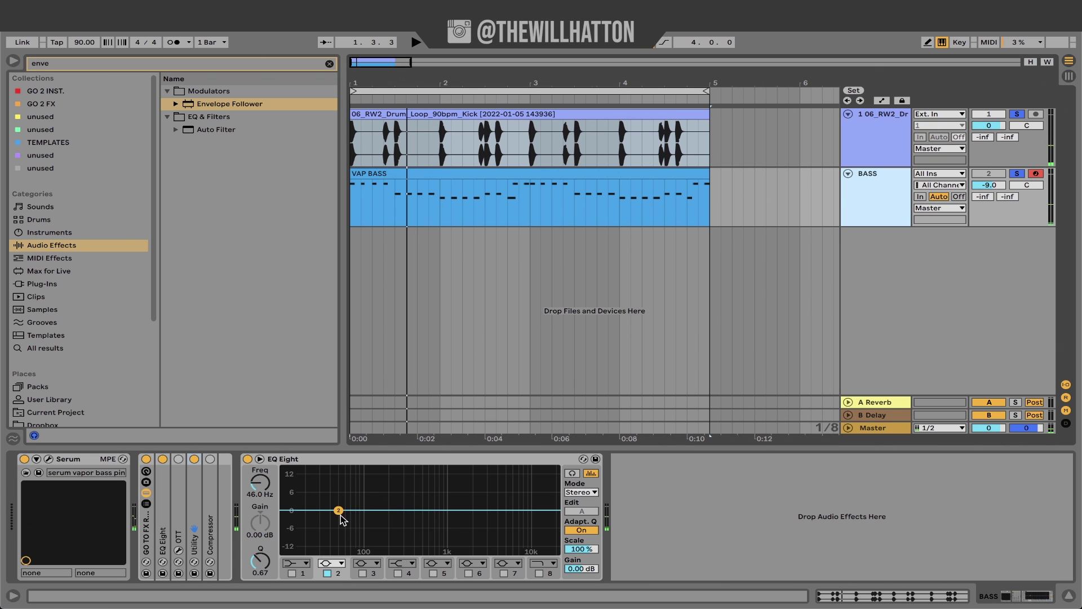
During playback, set the Envelope Follower's Gain on the kick track to -7.8 dB while checking the EQ curve on the BASS track
{"action": "left_click", "coordinate": [885, 155]}
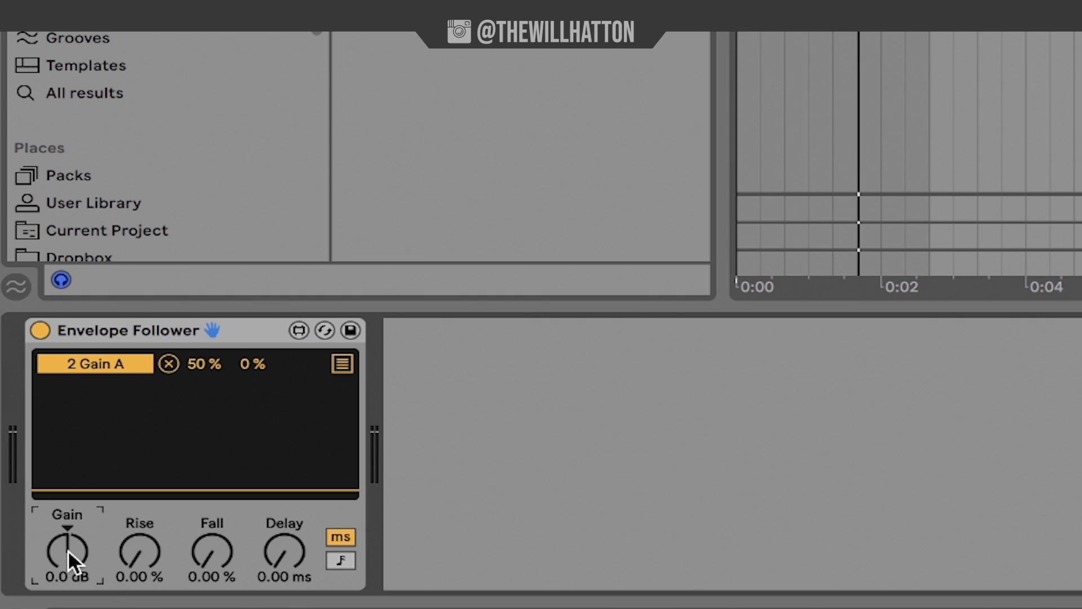
{"action": "key", "text": "space"}
{"action": "left_click_drag", "start_coordinate": [68, 550], "coordinate": [68, 606]}
{"action": "left_click", "coordinate": [1077, 34]}
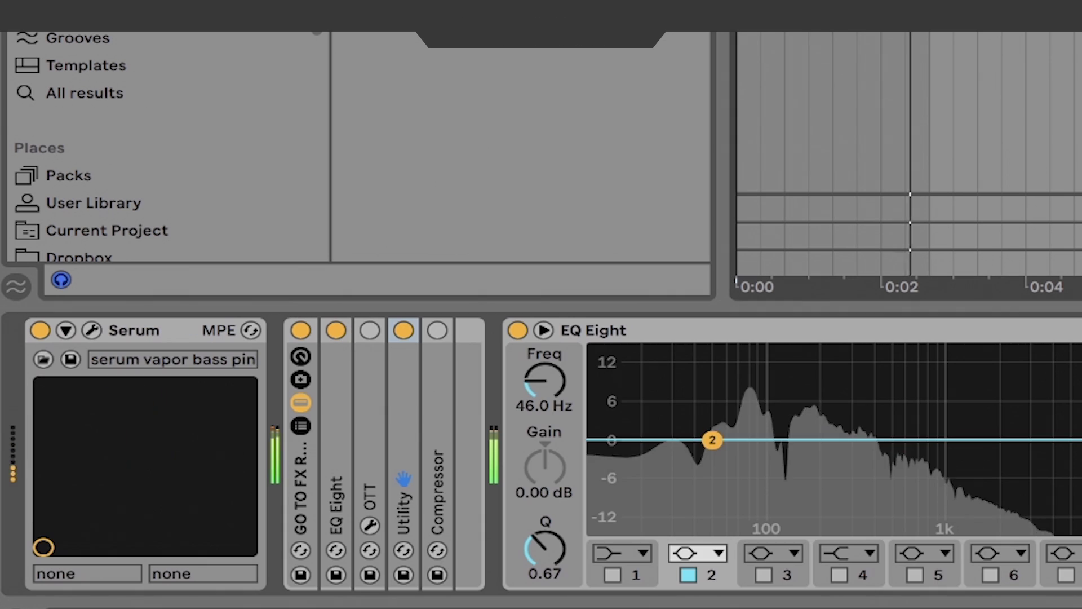
{"action": "key", "text": "Up"}
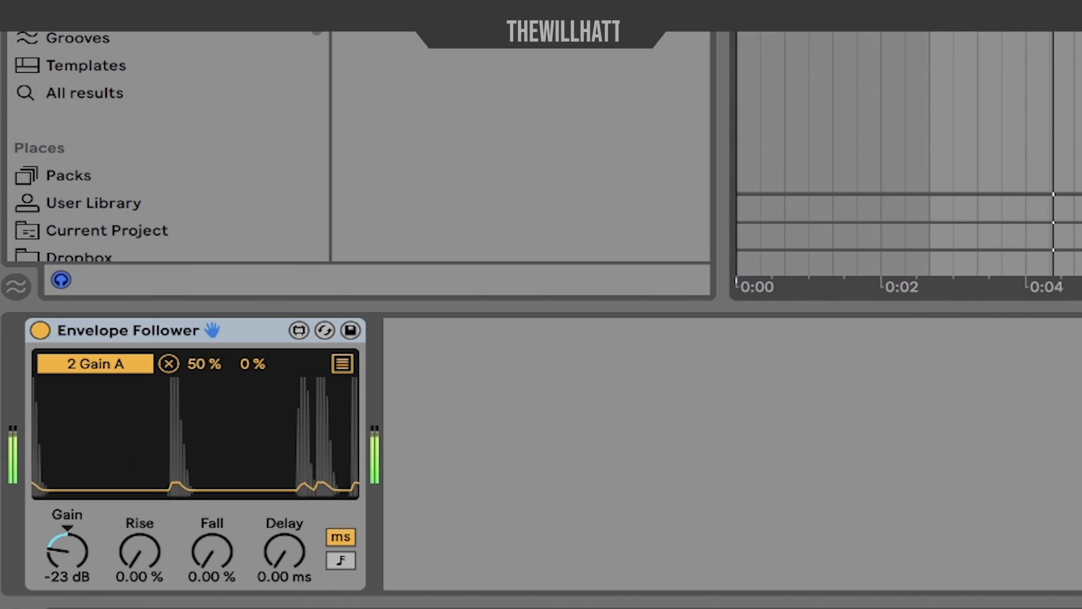
{"action": "left_click_drag", "start_coordinate": [85, 549], "coordinate": [85, 521]}
{"action": "key", "text": "Down"}
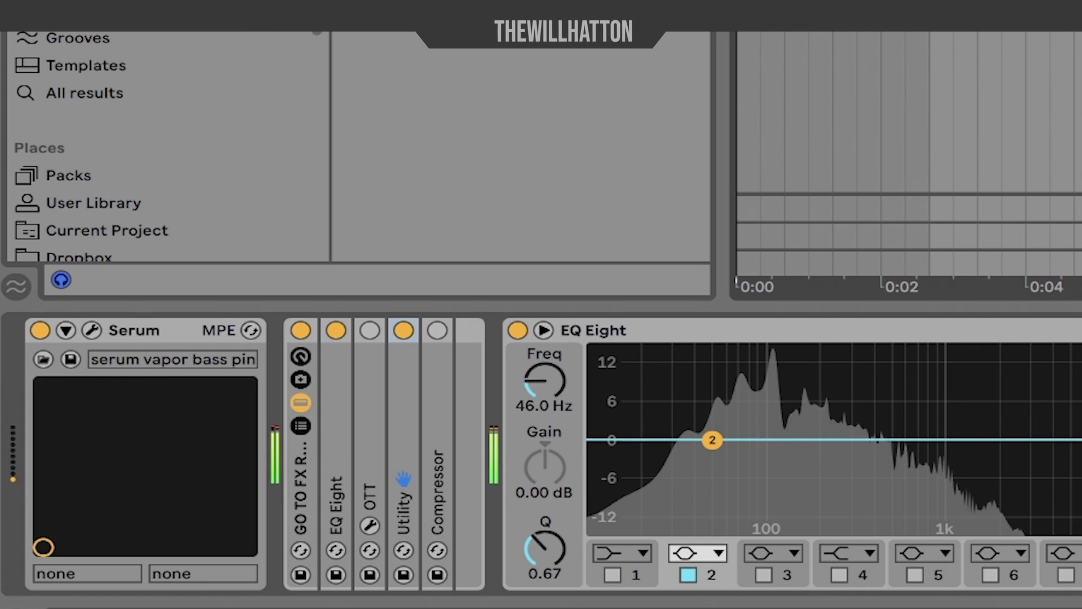
{"action": "key", "text": "space"}
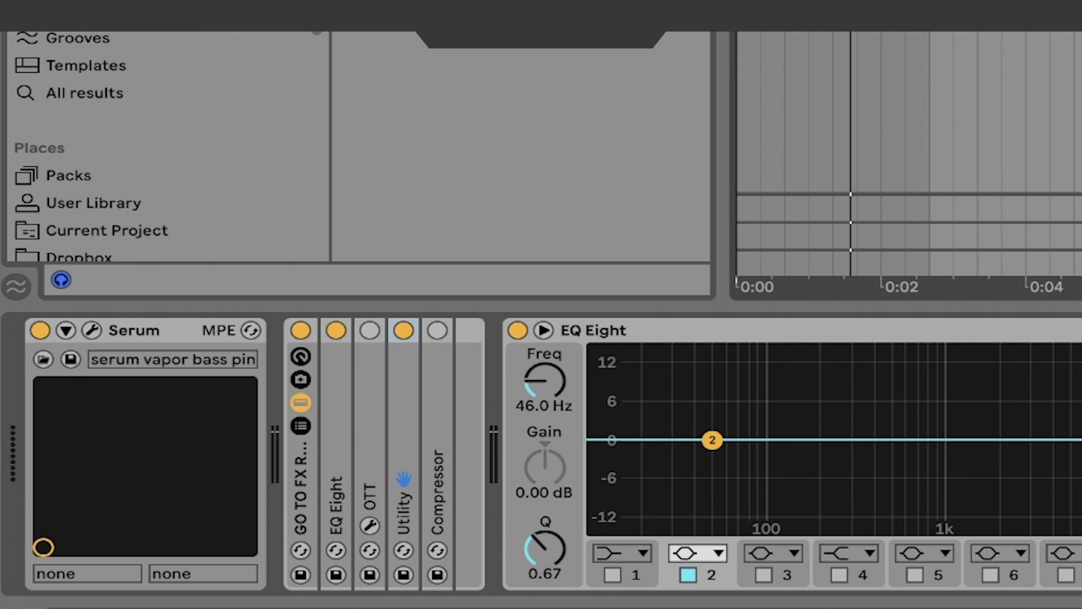
Set the Envelope Follower's maximum mapping value to 100 % and check the EQ boost on the BASS track during playback
{"action": "key", "text": "Up"}
{"action": "left_click", "coordinate": [251, 366]}
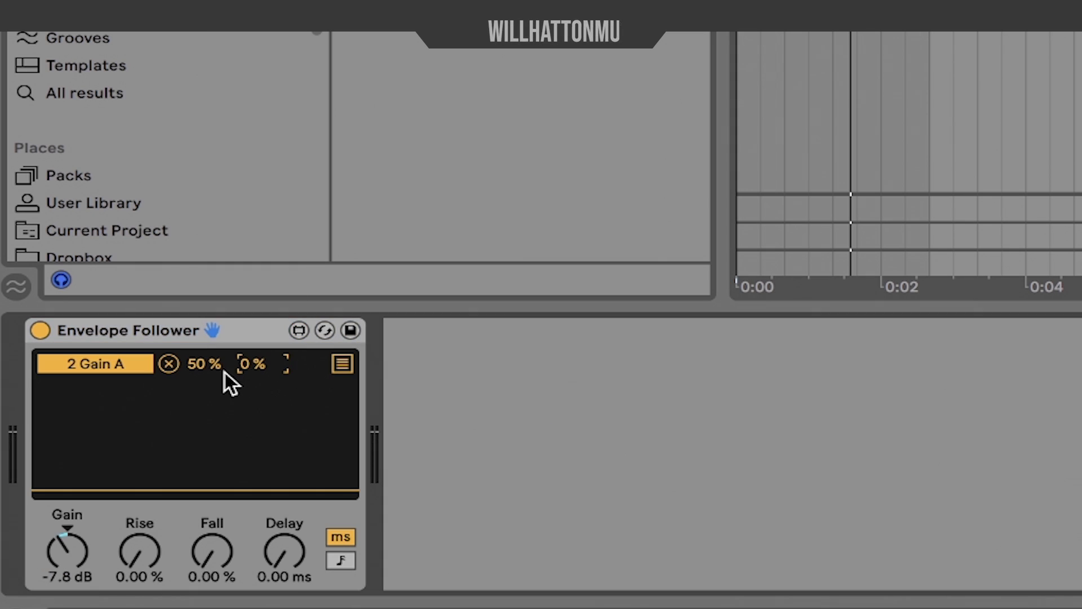
{"action": "type", "text": "100"}
{"action": "key", "text": "Return"}
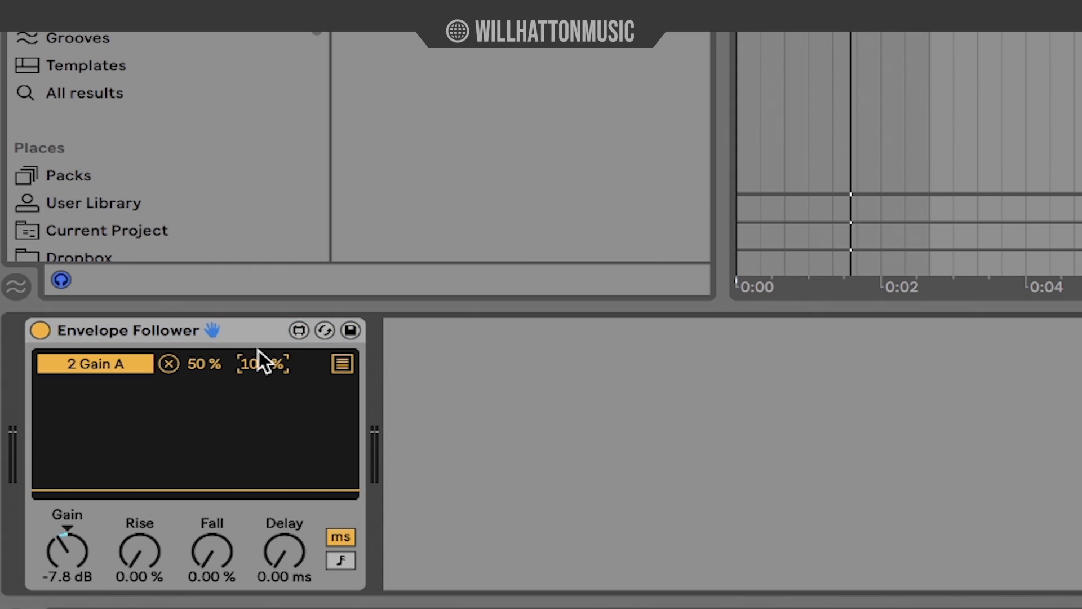
{"action": "key", "text": "Down"}
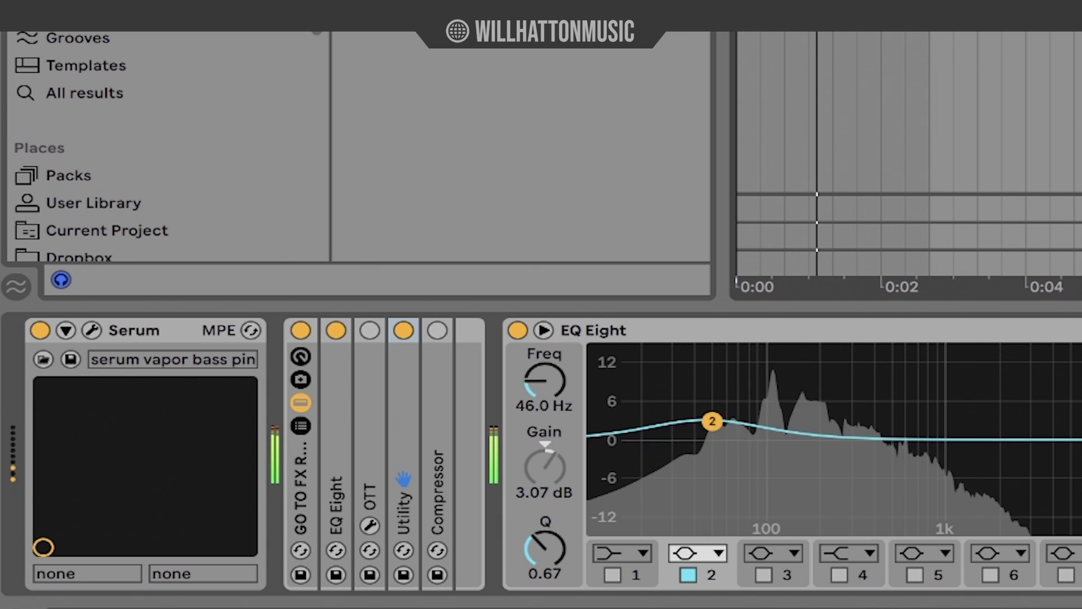
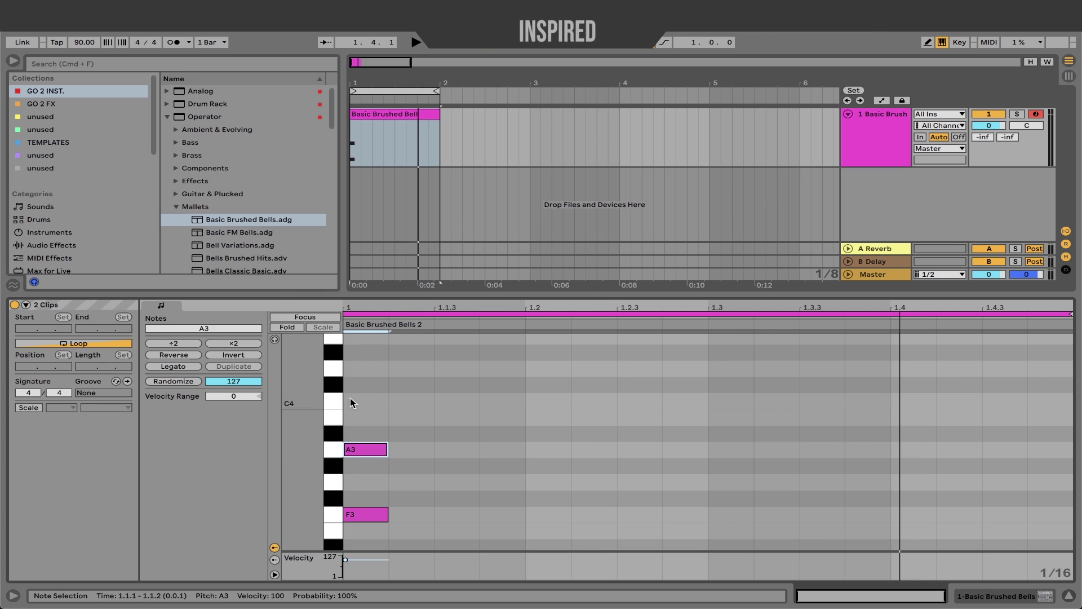
Add D4 to the F3 and A3 chord, lengthen all three notes to one beat, and delete them
{"action": "double_click", "coordinate": [350, 369]}
{"action": "left_click", "coordinate": [410, 536]}
{"action": "key", "text": "super+a"}
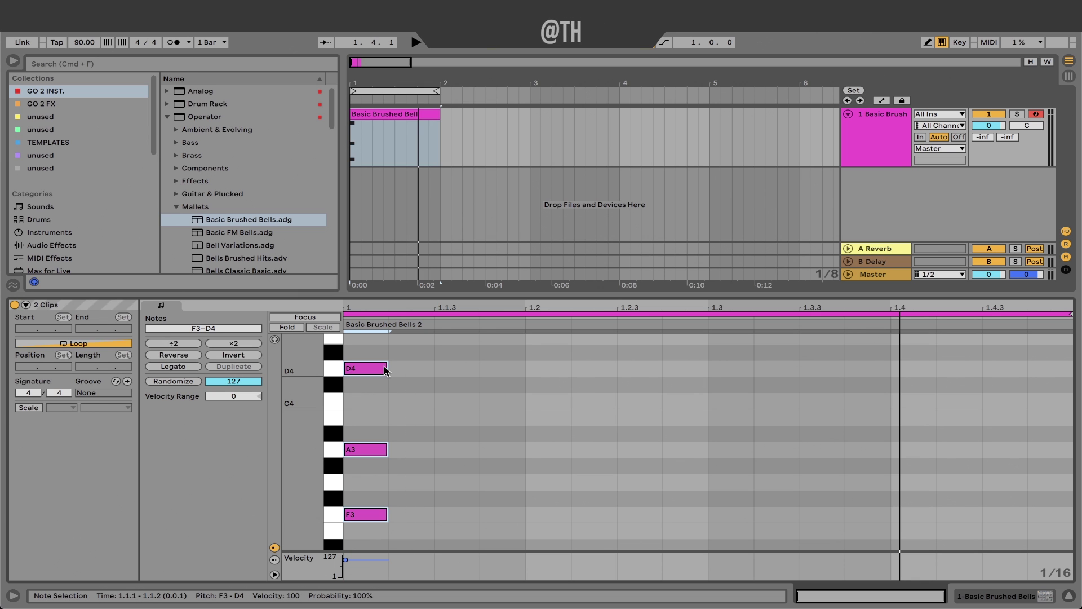
{"action": "left_click_drag", "start_coordinate": [388, 372], "coordinate": [527, 378]}
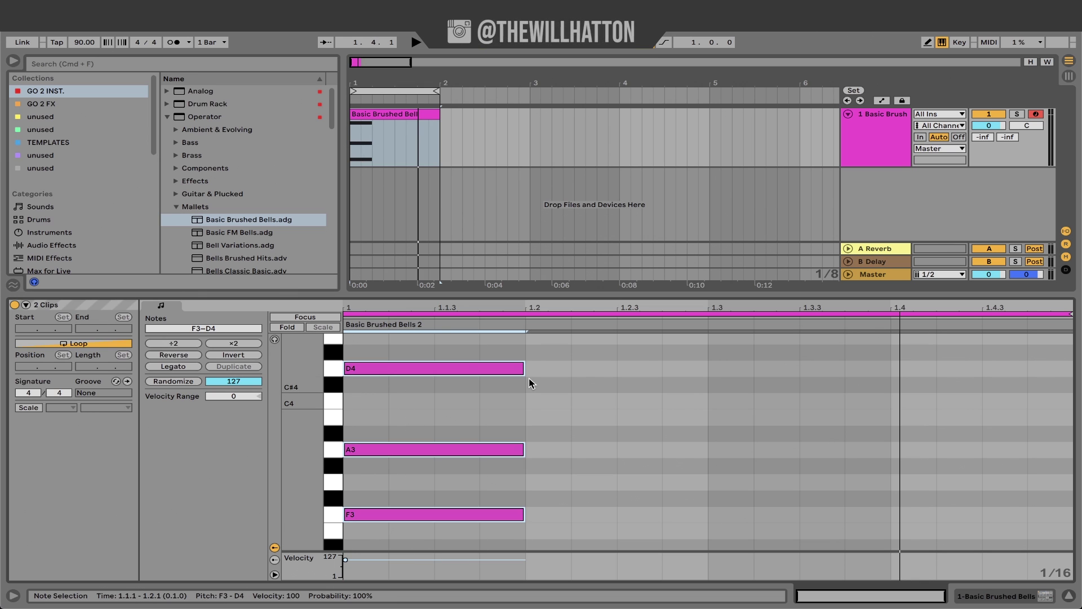
{"action": "key", "text": "Delete"}
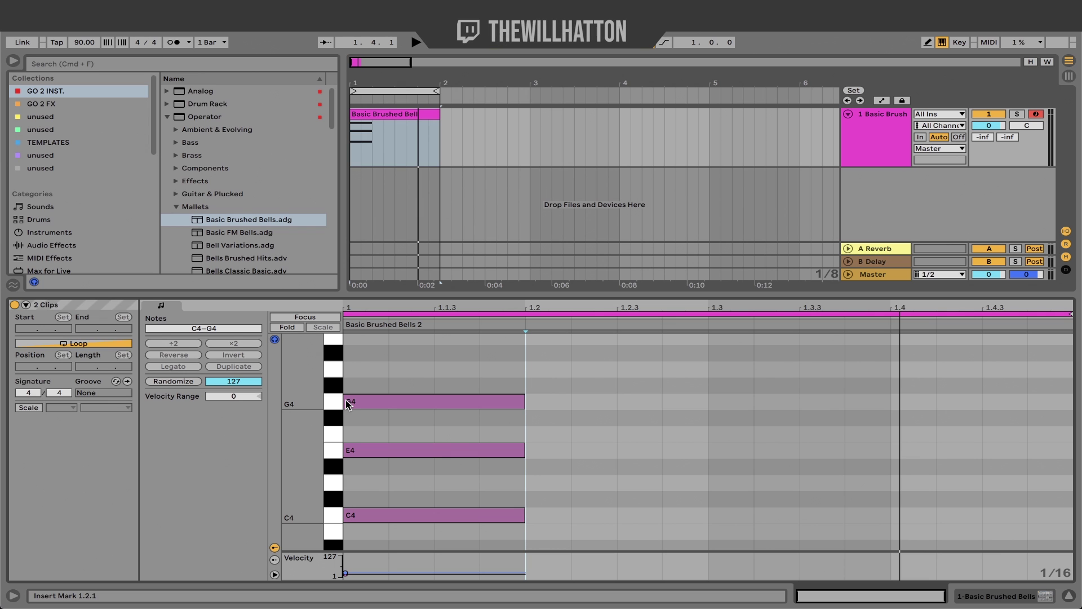
Step-record a one-beat C4, E4 and G4 chord at the clip's start in four sixteenth-note steps
{"action": "key", "text": "Right"}
{"action": "key", "text": "Right"}
{"action": "key", "text": "Right"}
{"action": "key", "text": "Right"}
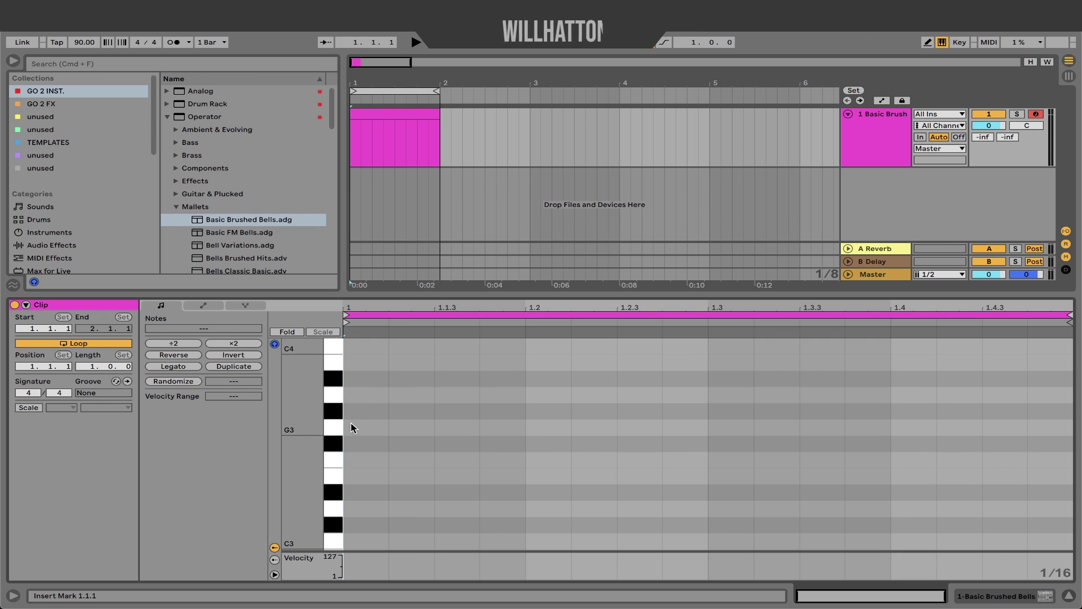
Set the MIDI clip's fixed grid to 1/4 and check the grid setting
{"action": "right_click", "coordinate": [353, 427]}
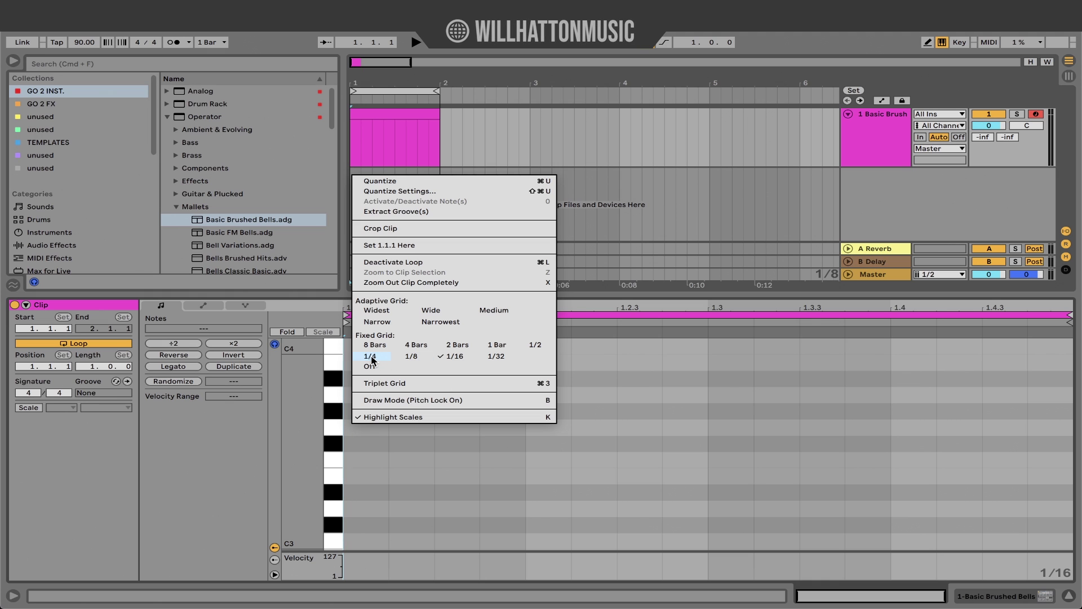
{"action": "left_click", "coordinate": [371, 360]}
{"action": "right_click", "coordinate": [361, 428]}
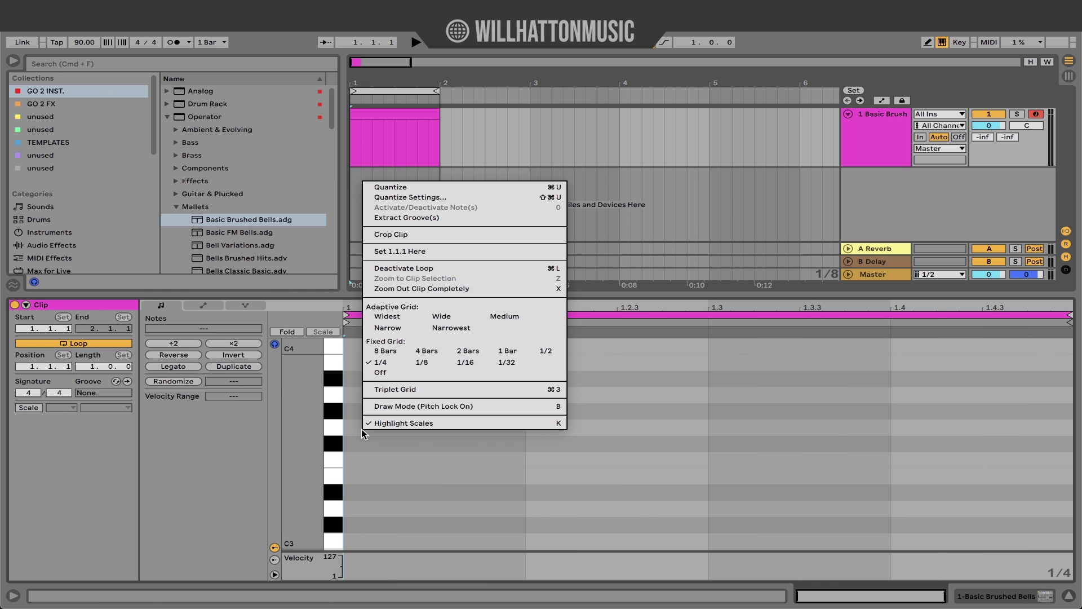
{"action": "left_click", "coordinate": [387, 482]}
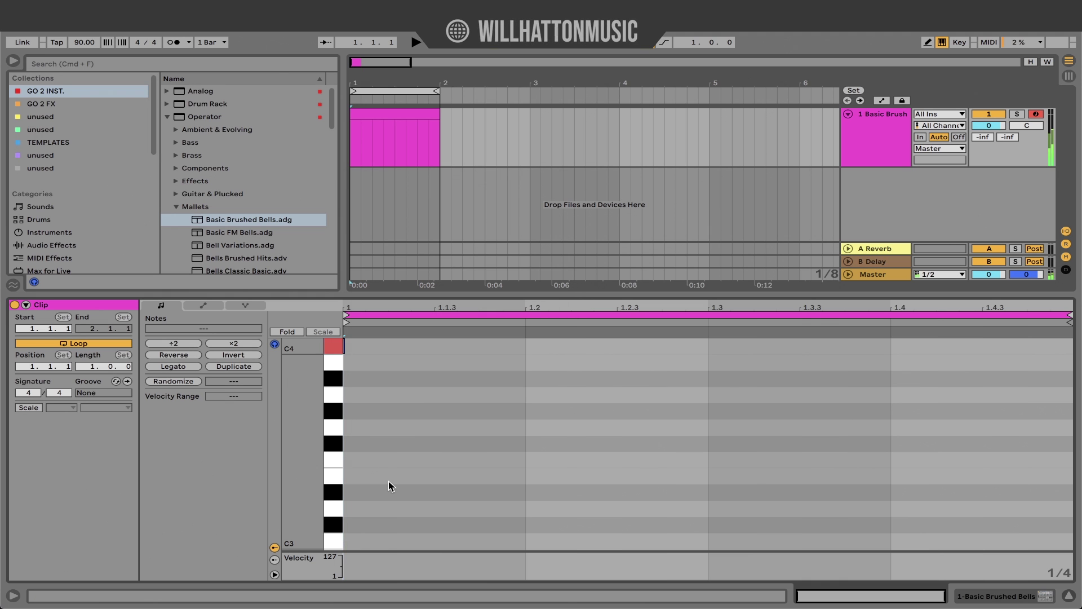
Step-record four one-beat chords, C4–E4–G4, C4–F4–A4, A3–C4–E4 and G3–B3–D4, in the empty clip and play them
{"action": "key", "text": "Right"}
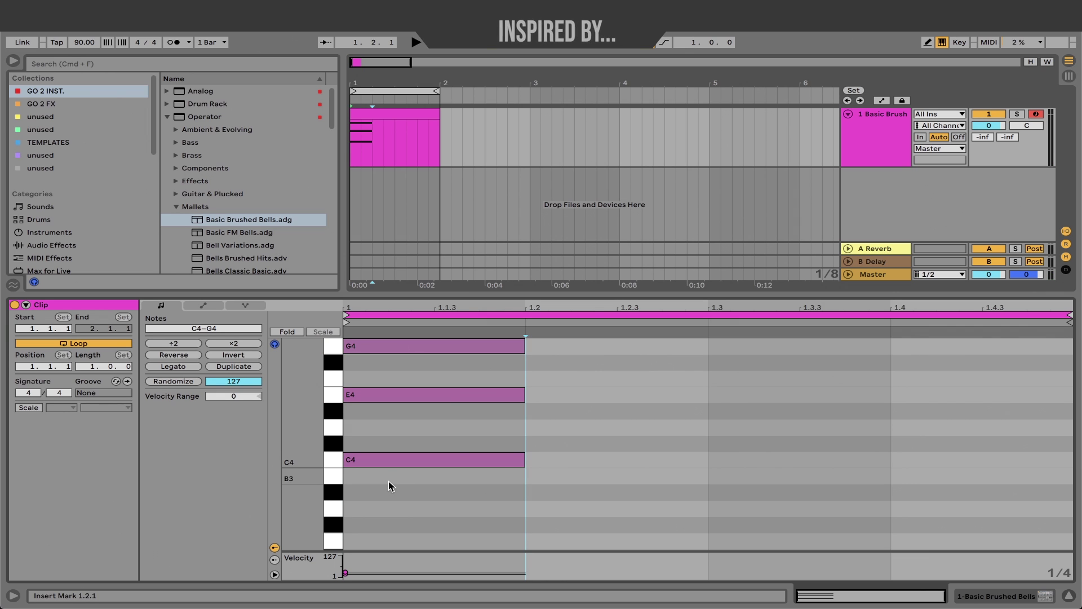
{"action": "scroll", "coordinate": [505, 486], "scroll_direction": "up", "scroll_amount": 1}
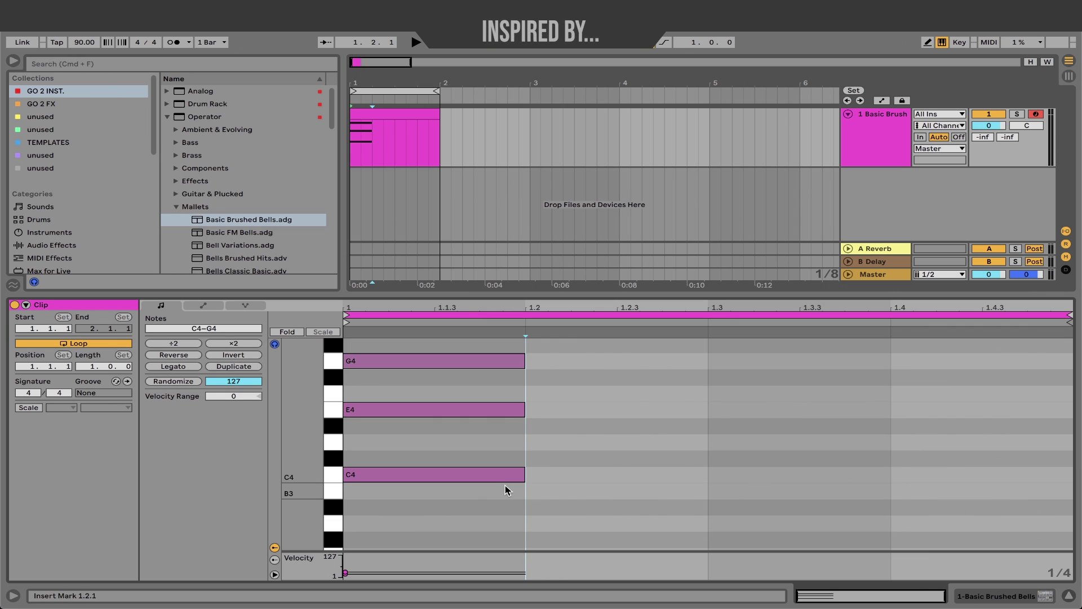
{"action": "key", "text": "Right"}
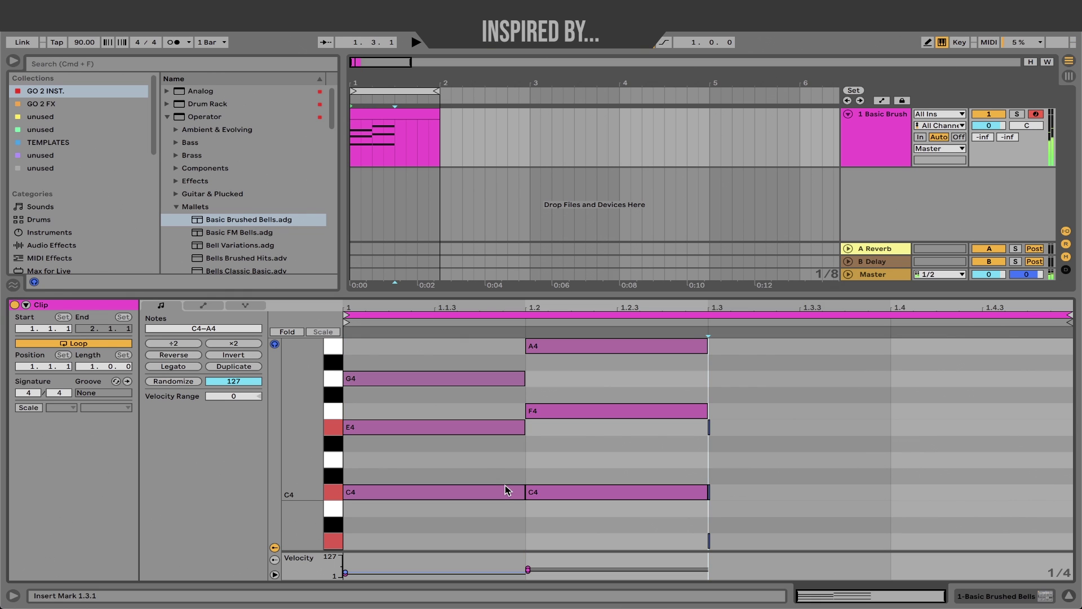
{"action": "key", "text": "Right"}
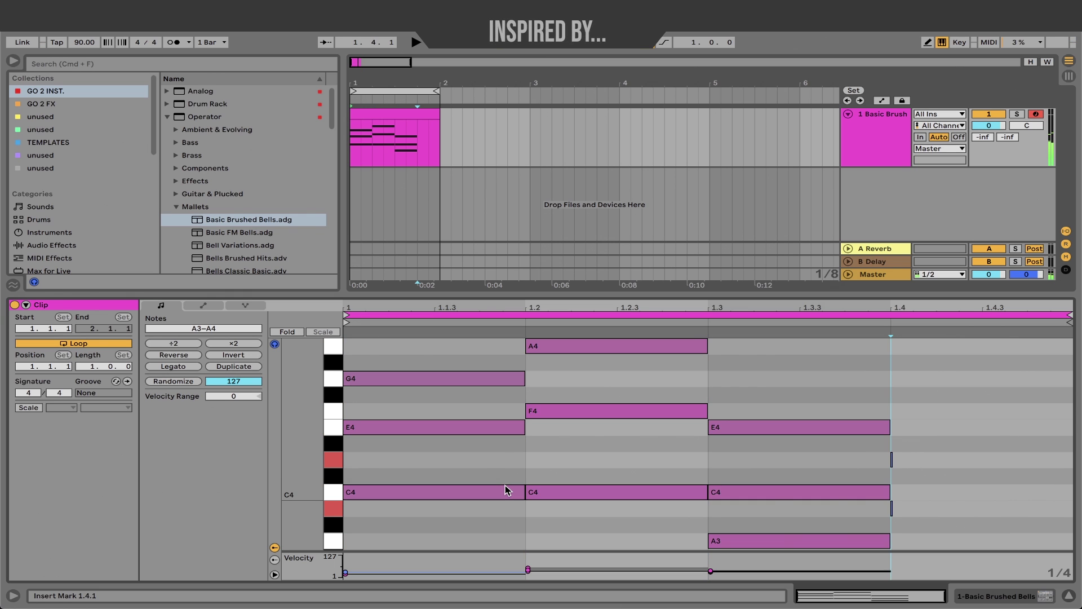
{"action": "key", "text": "Right"}
{"action": "key", "text": "space"}
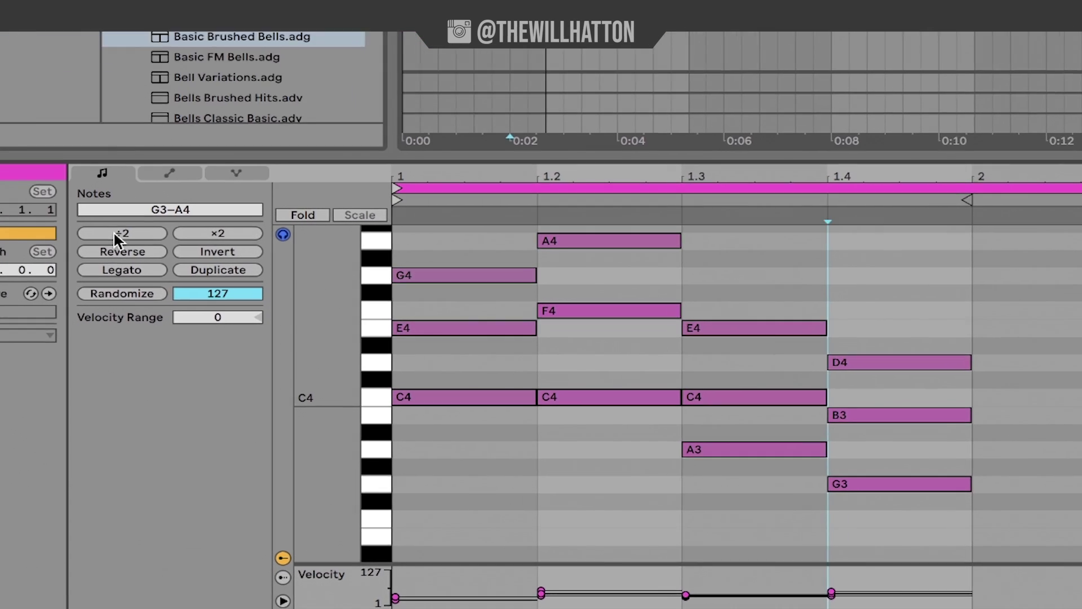
Try halving and doubling the four-chord pattern's length, ending back at one bar
{"action": "left_click", "coordinate": [115, 233]}
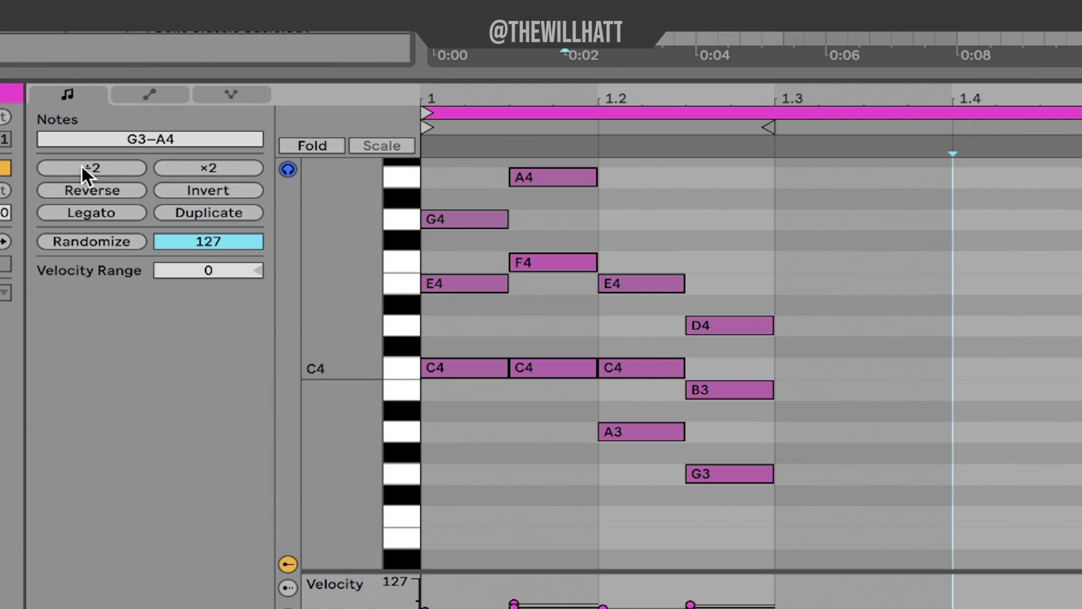
{"action": "left_click", "coordinate": [218, 233]}
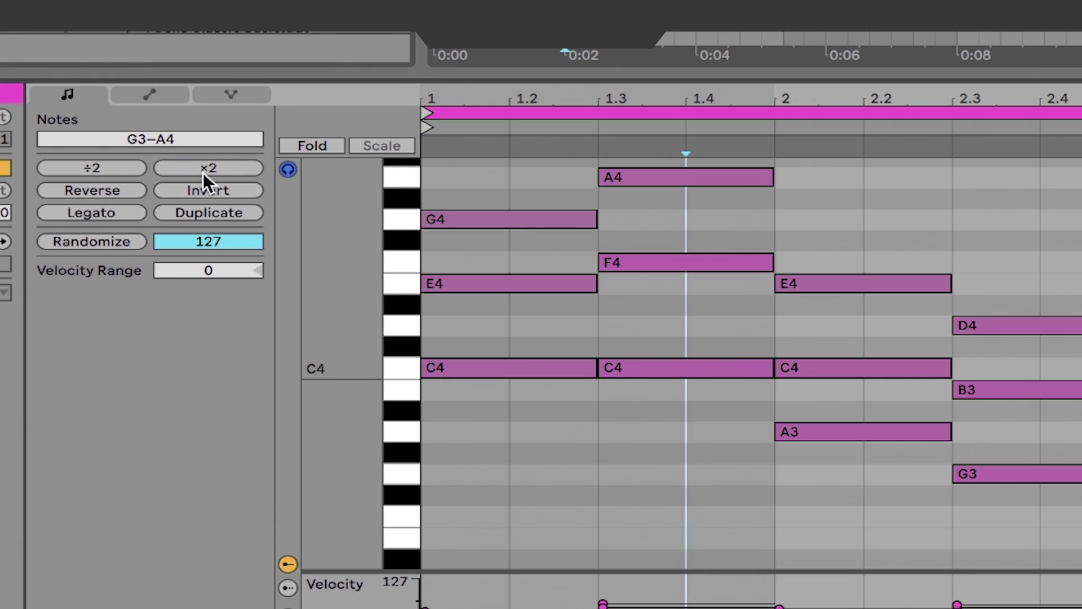
{"action": "left_click", "coordinate": [99, 171]}
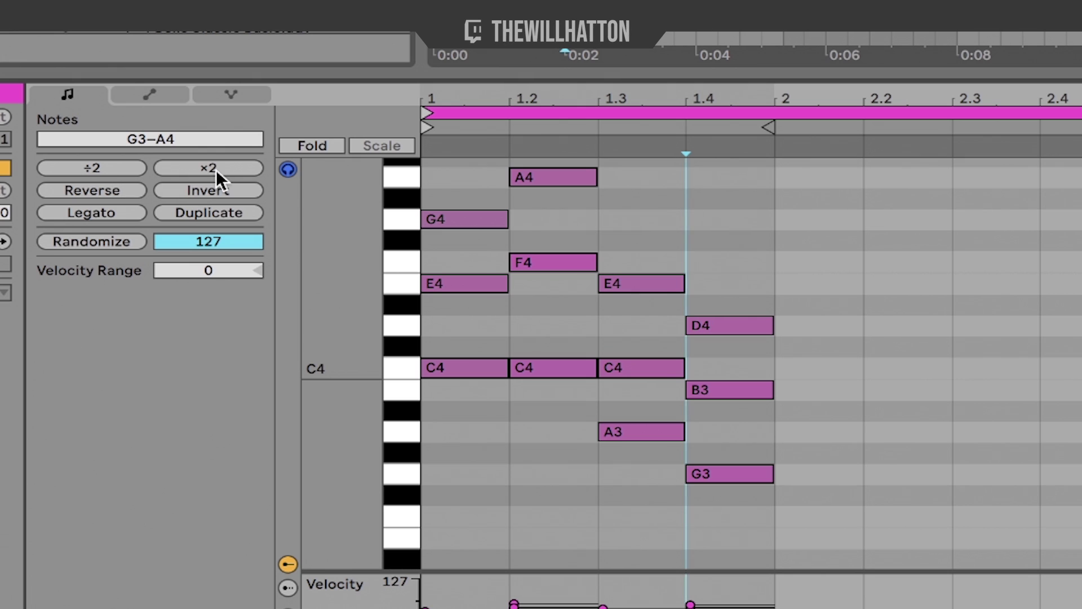
Shorten all chord notes to half a beat and shift the last three chords back-to-back within the first two beats
{"action": "scroll", "coordinate": [758, 311], "scroll_direction": "up", "scroll_amount": 5}
{"action": "scroll", "coordinate": [759, 312], "scroll_direction": "left", "scroll_amount": 5}
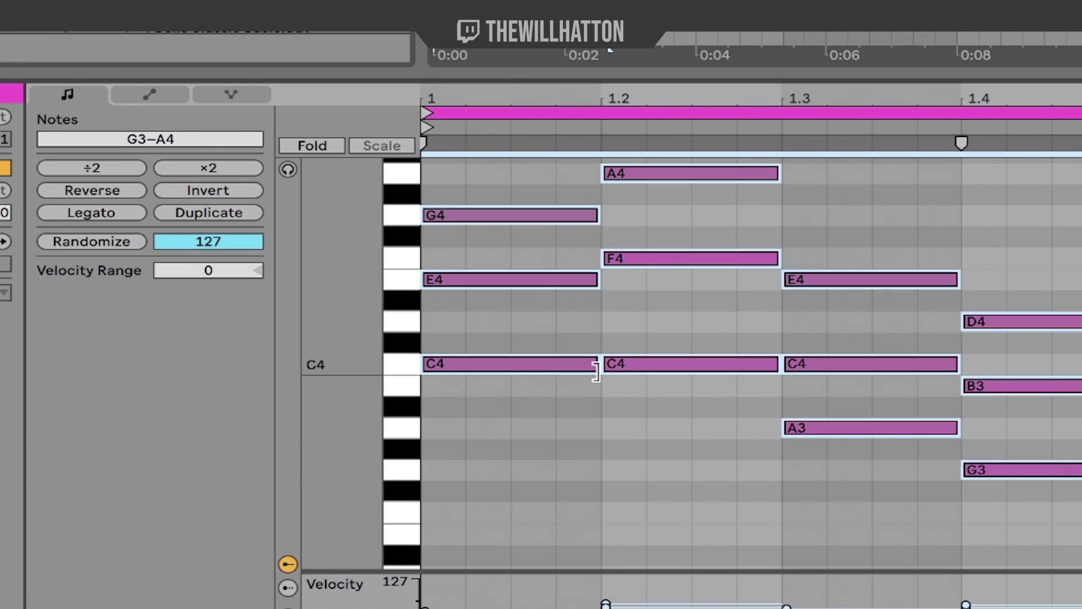
{"action": "left_click_drag", "start_coordinate": [596, 370], "coordinate": [510, 367]}
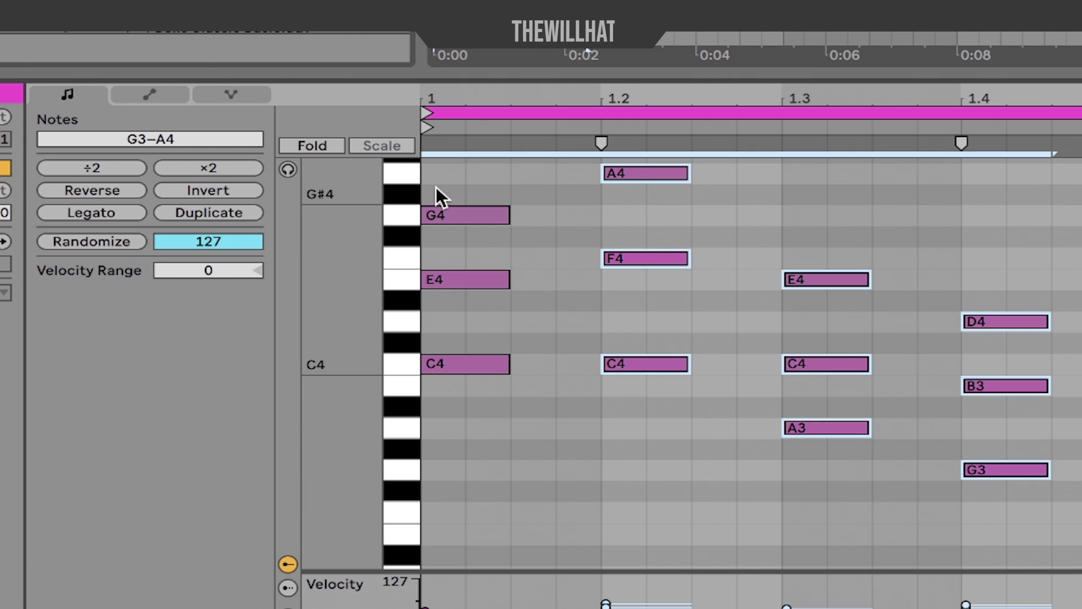
{"action": "left_click_drag", "start_coordinate": [647, 360], "coordinate": [558, 361]}
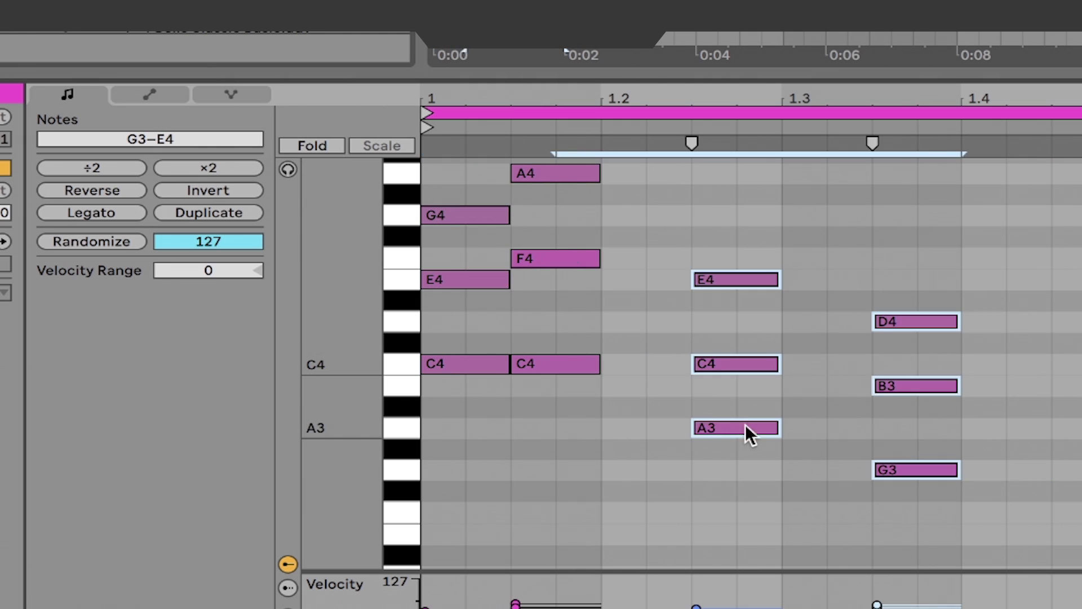
{"action": "left_click_drag", "start_coordinate": [746, 424], "coordinate": [652, 425]}
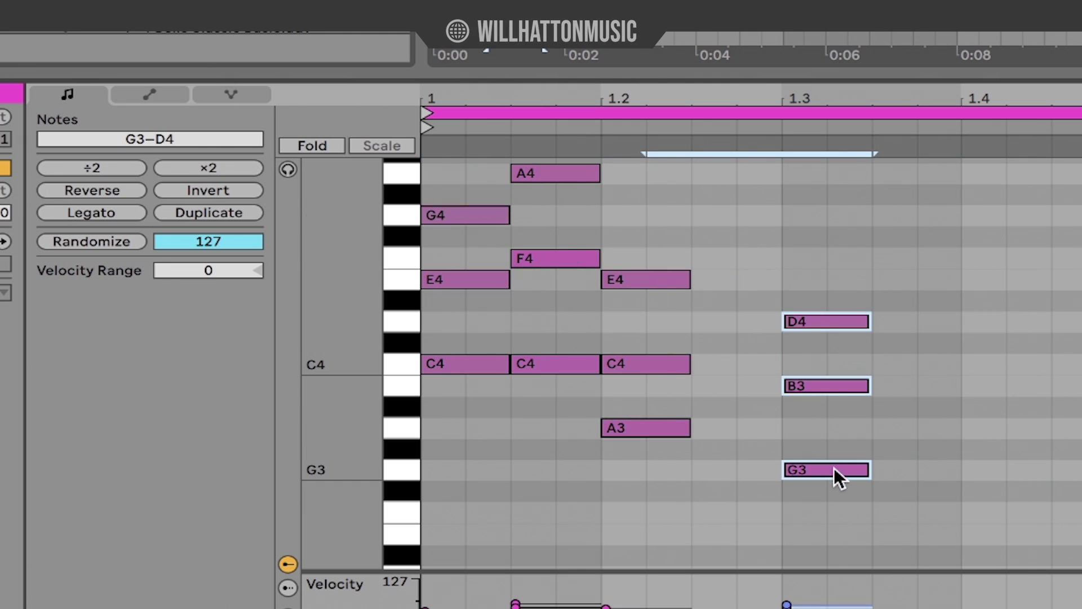
{"action": "left_click_drag", "start_coordinate": [833, 469], "coordinate": [744, 469]}
Select all the notes, halve the pattern's length once and double it twice
{"action": "left_click", "coordinate": [515, 301]}
{"action": "key", "text": "ctrl+a"}
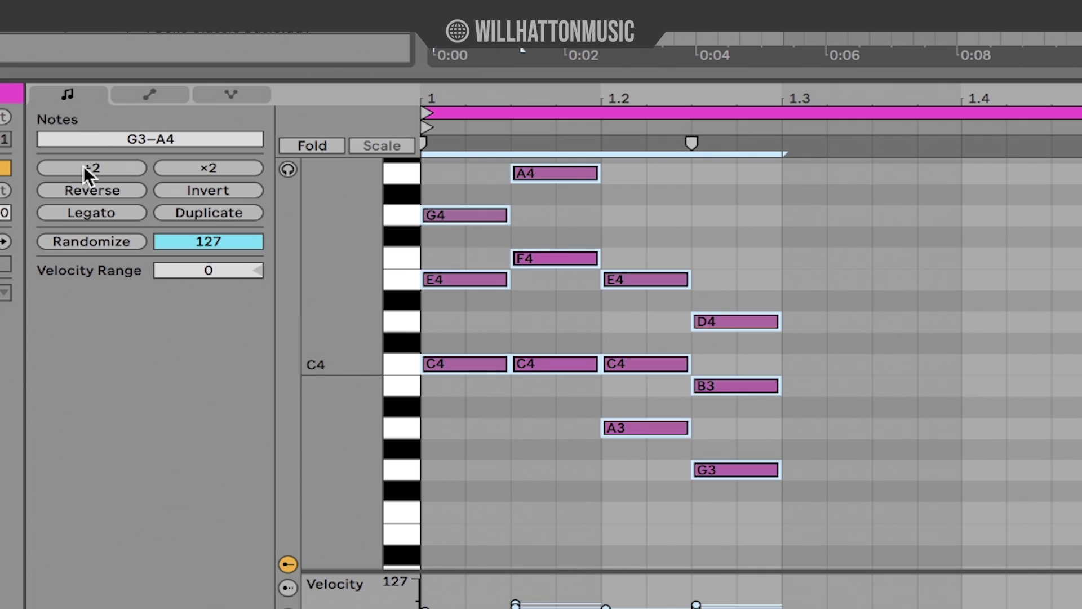
{"action": "left_click", "coordinate": [121, 170]}
{"action": "left_click", "coordinate": [185, 171]}
{"action": "left_click", "coordinate": [185, 171]}
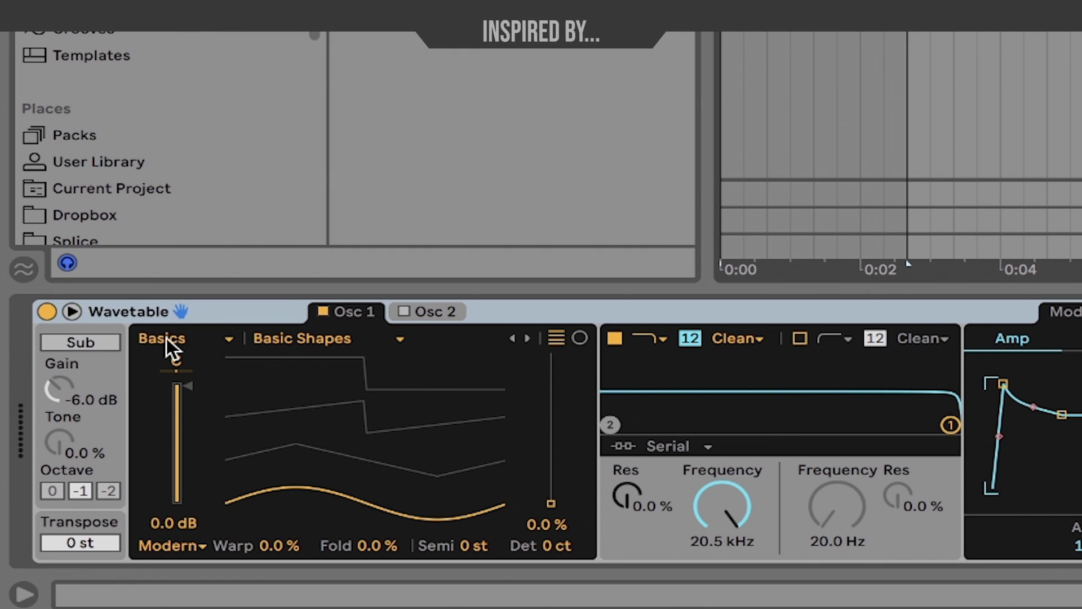
Switch Wavetable's Osc 1 to the User category and load the SNS_DN_70_resampl… sample from Splice as its wavetable
{"action": "left_click", "coordinate": [167, 337]}
{"action": "left_click", "coordinate": [162, 580]}
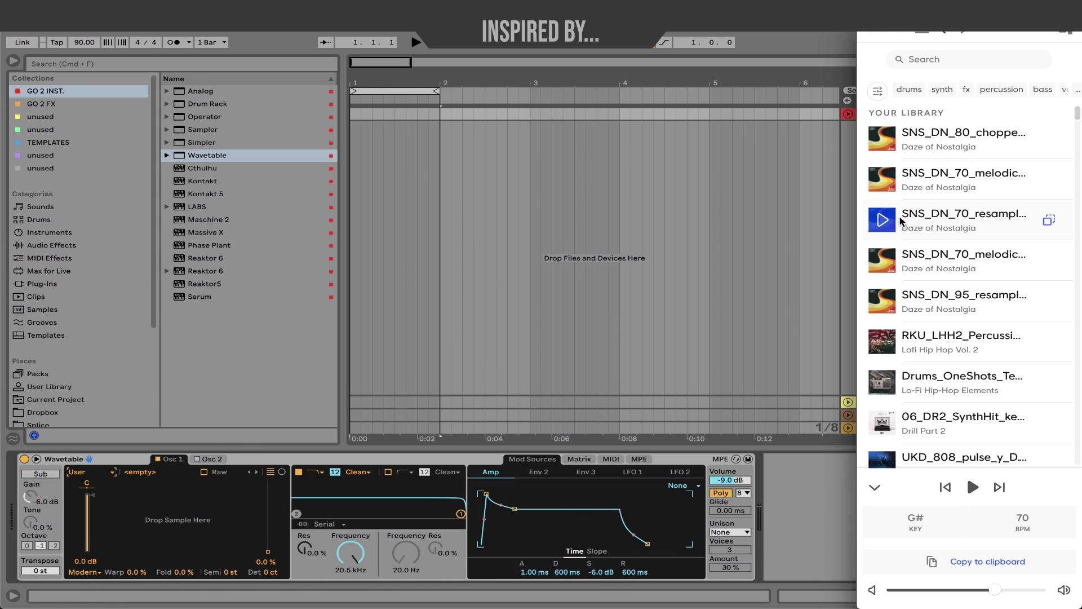
{"action": "left_click_drag", "start_coordinate": [893, 218], "coordinate": [169, 498]}
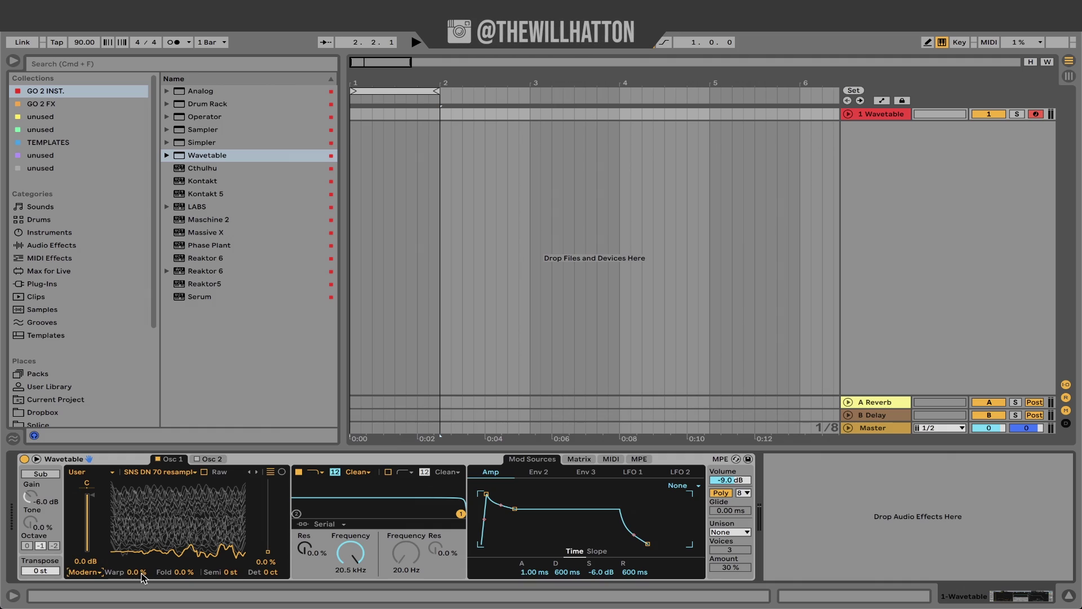
Set Osc 1's warp to 47 %, fold to 77 % and wavetable position to 3.7 %
{"action": "left_click_drag", "start_coordinate": [134, 572], "coordinate": [134, 539]}
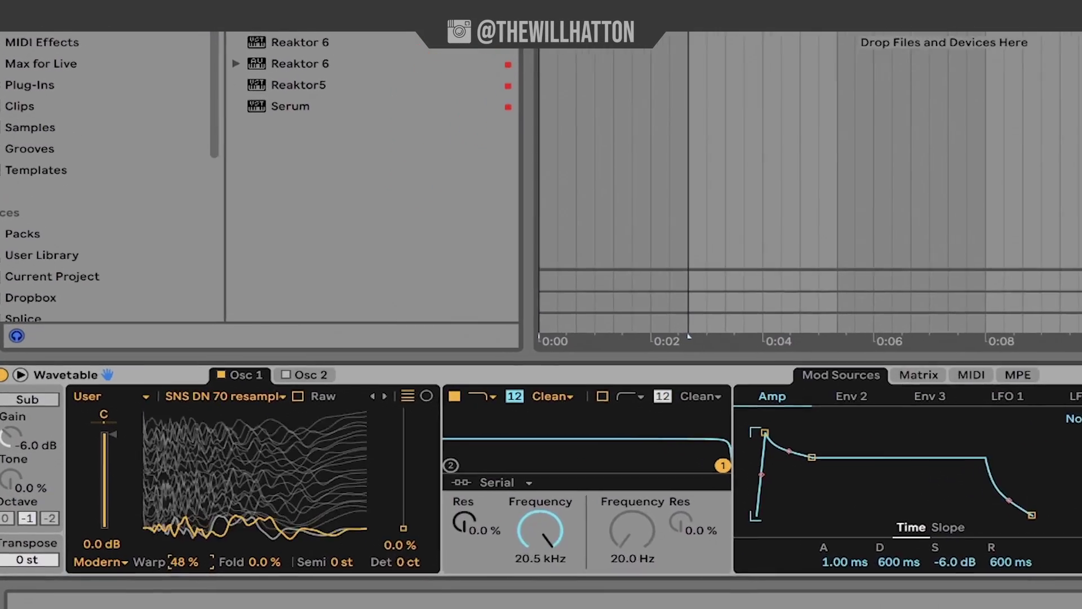
{"action": "left_click_drag", "start_coordinate": [200, 559], "coordinate": [200, 564]}
{"action": "left_click_drag", "start_coordinate": [290, 558], "coordinate": [290, 533]}
{"action": "left_click_drag", "start_coordinate": [656, 482], "coordinate": [656, 310]}
{"action": "left_click_drag", "start_coordinate": [814, 220], "coordinate": [814, 444]}
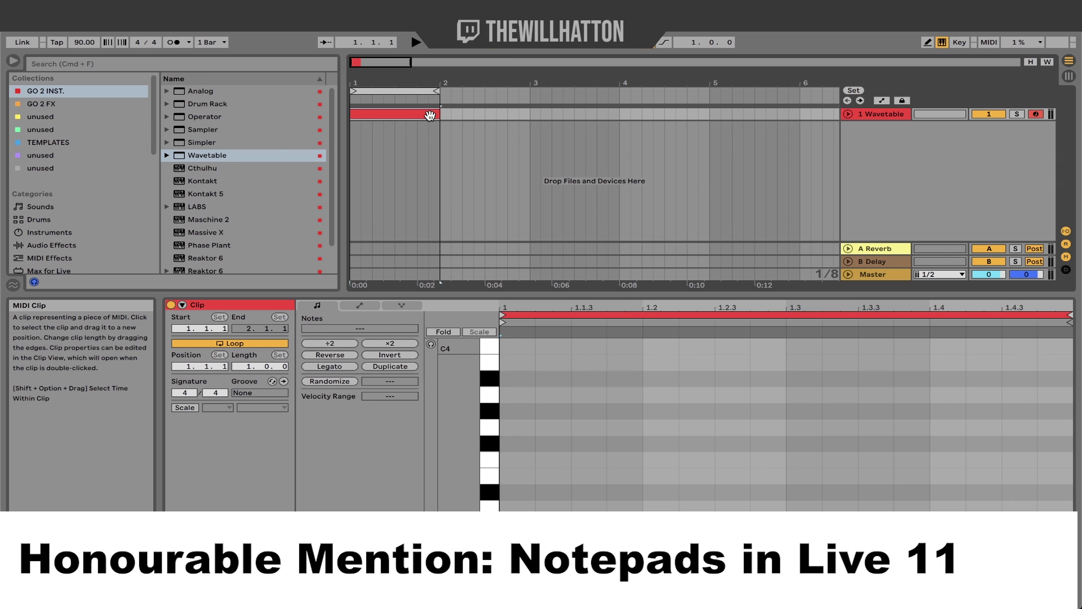
Edit the MIDI clip's info text and enter a note beginning "transpose pi"
{"action": "right_click", "coordinate": [429, 115]}
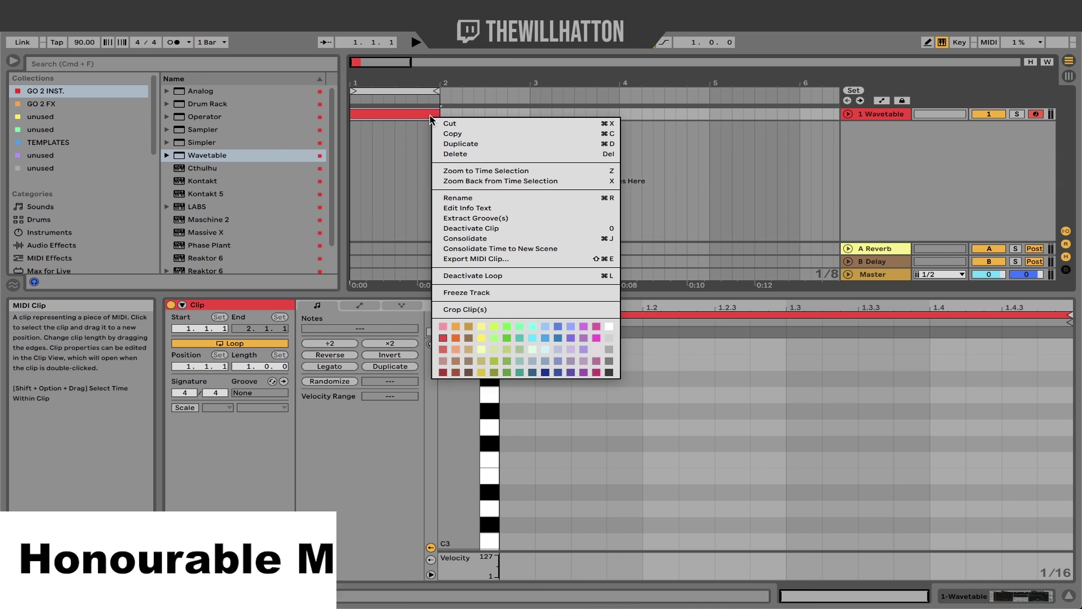
{"action": "left_click", "coordinate": [470, 209]}
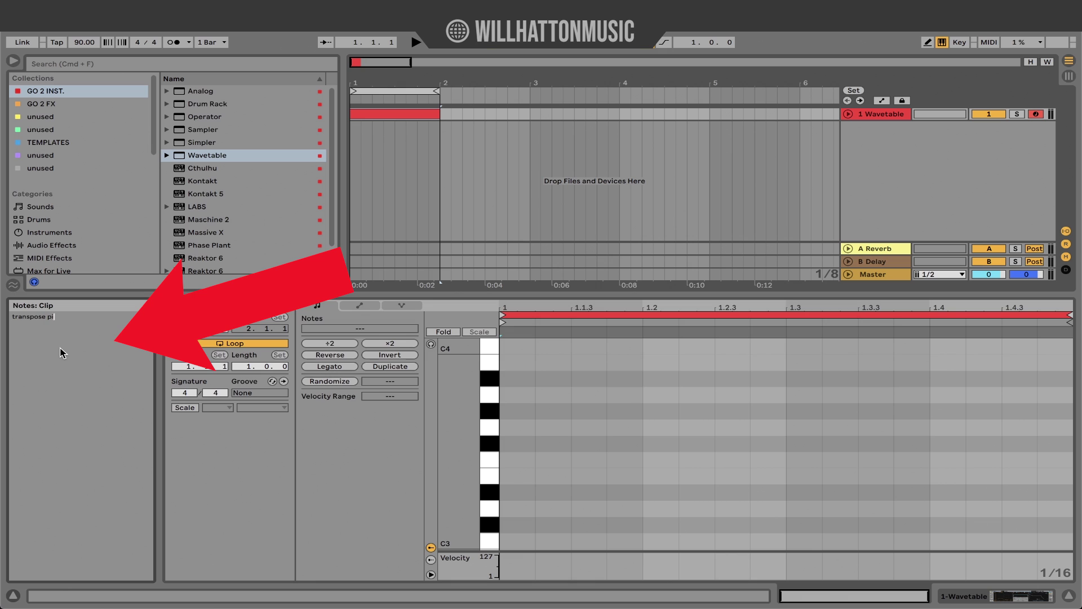
{"action": "left_click", "coordinate": [485, 114]}
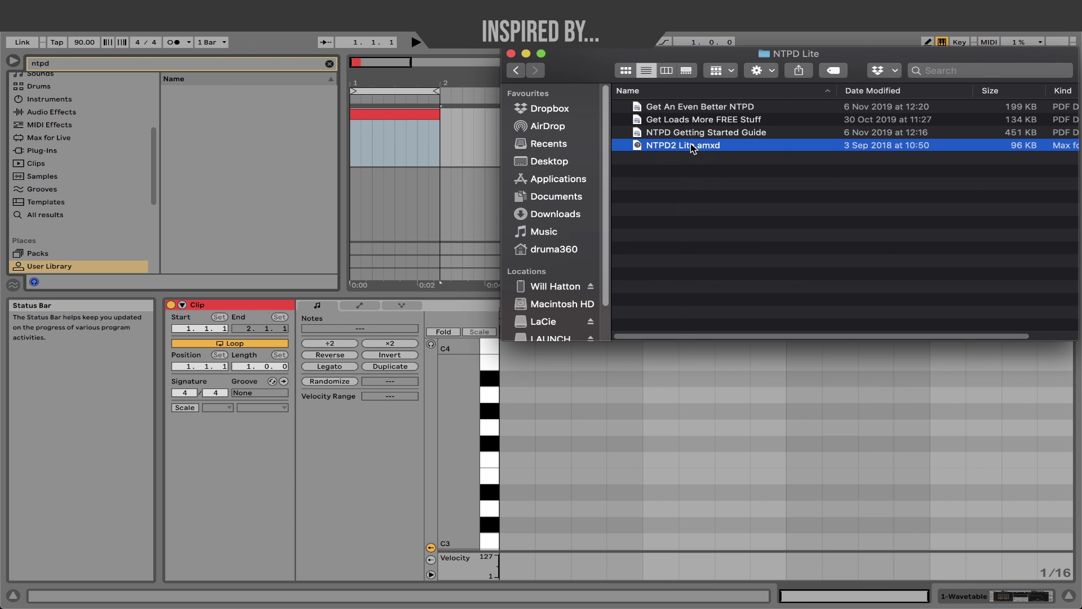
Add NTPD2 Lite.amxd from Finder to Live's User Library and load it on the Wavetable track
{"action": "left_click_drag", "start_coordinate": [684, 145], "coordinate": [285, 137]}
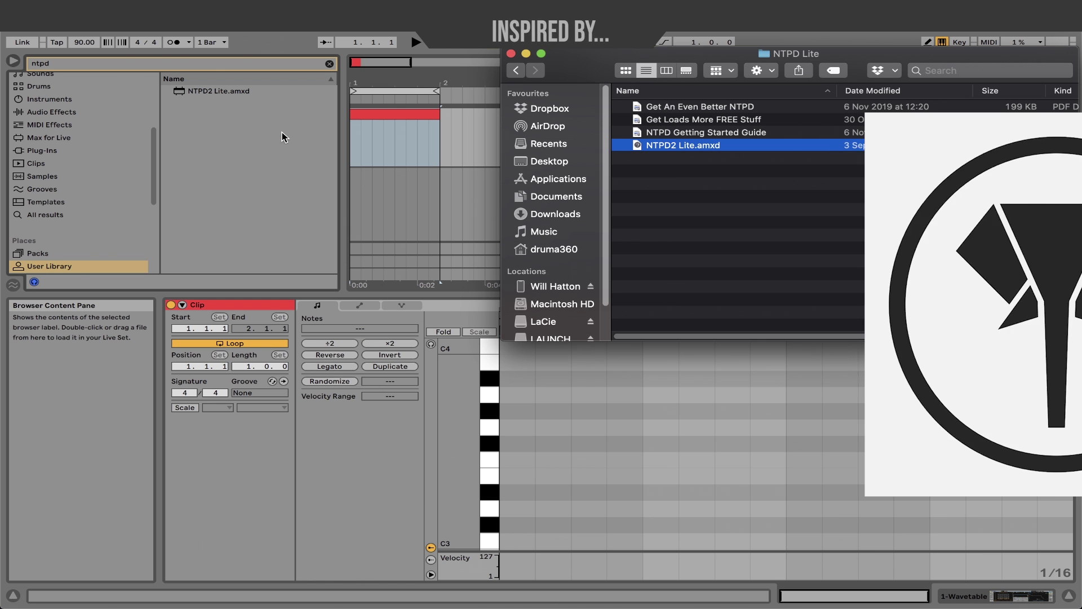
{"action": "left_click", "coordinate": [239, 218]}
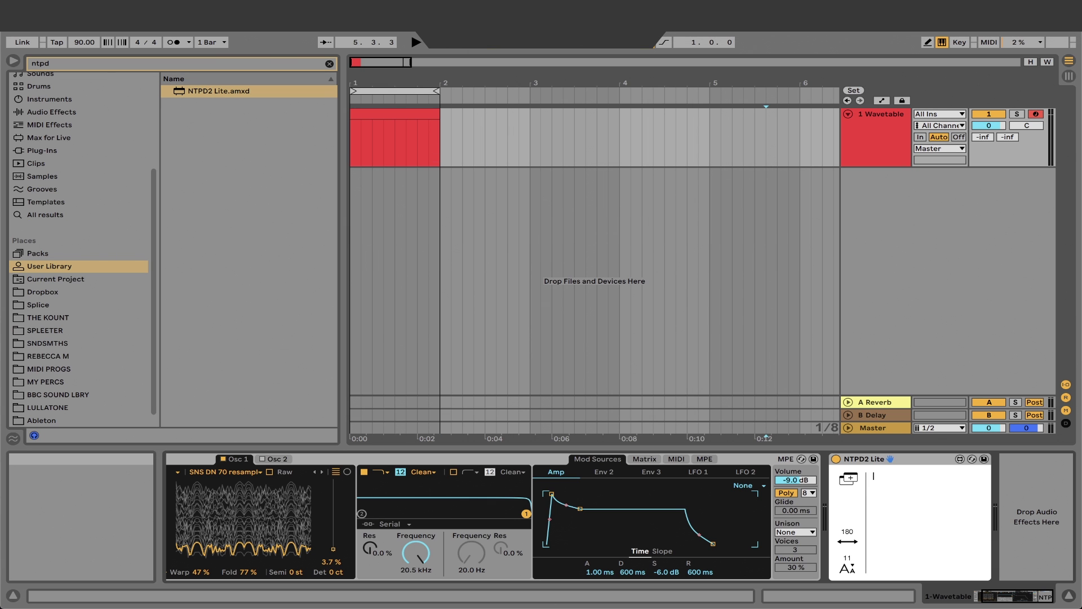
Write "Like & Subscribe!" in the NTPD2 Lite notepad and adjust its font size and width
{"action": "type", "text": "Like & Subscribe!"}
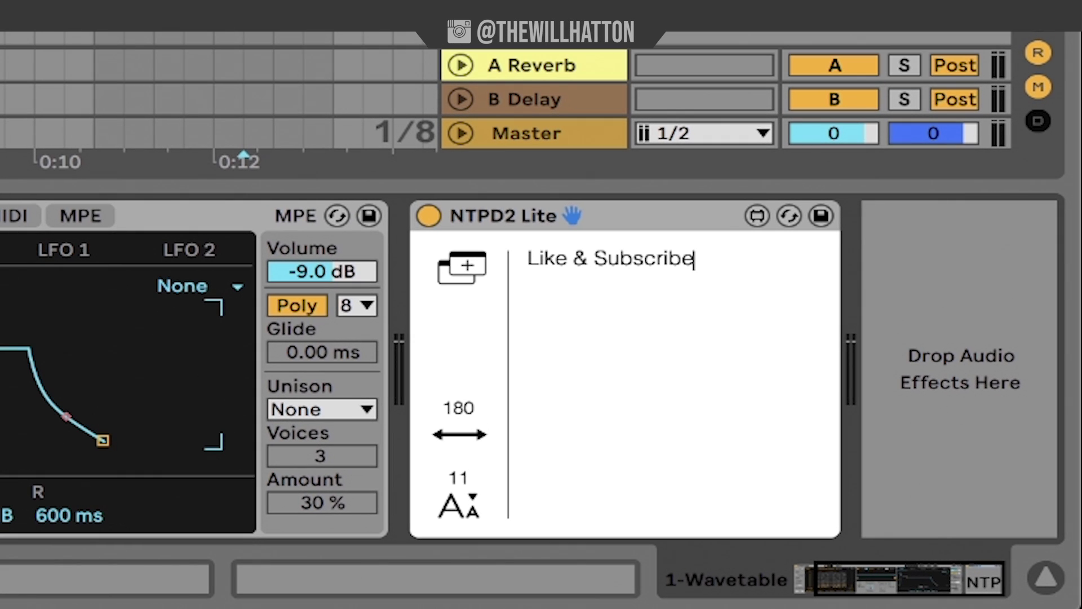
{"action": "left_click_drag", "start_coordinate": [458, 477], "coordinate": [459, 440]}
{"action": "mouse_move", "coordinate": [457, 400]}
{"action": "left_mouse_down"}
{"action": "mouse_move", "coordinate": [458, 361]}
{"action": "mouse_move", "coordinate": [458, 401]}
{"action": "left_mouse_up"}
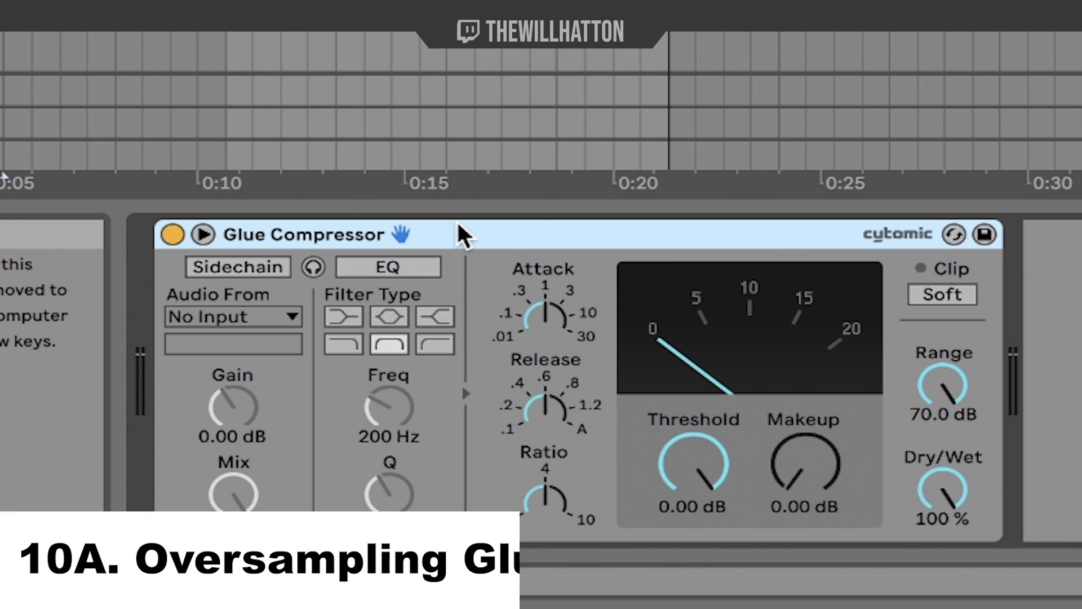
Turn on oversampling for the Glue Compressor and collapse its sidechain section
{"action": "right_click", "coordinate": [459, 234]}
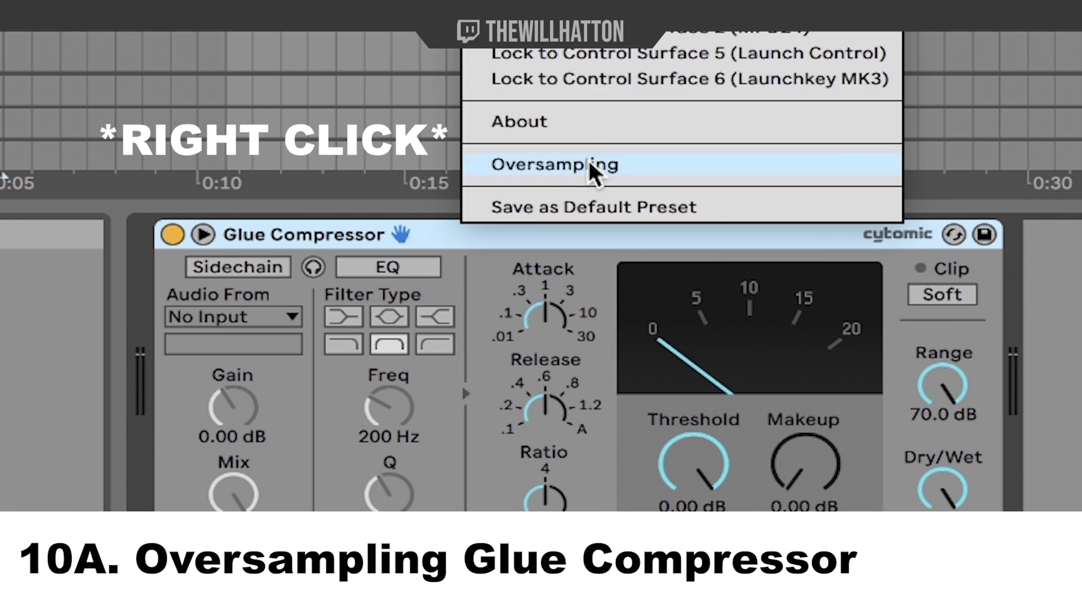
{"action": "left_click", "coordinate": [590, 160]}
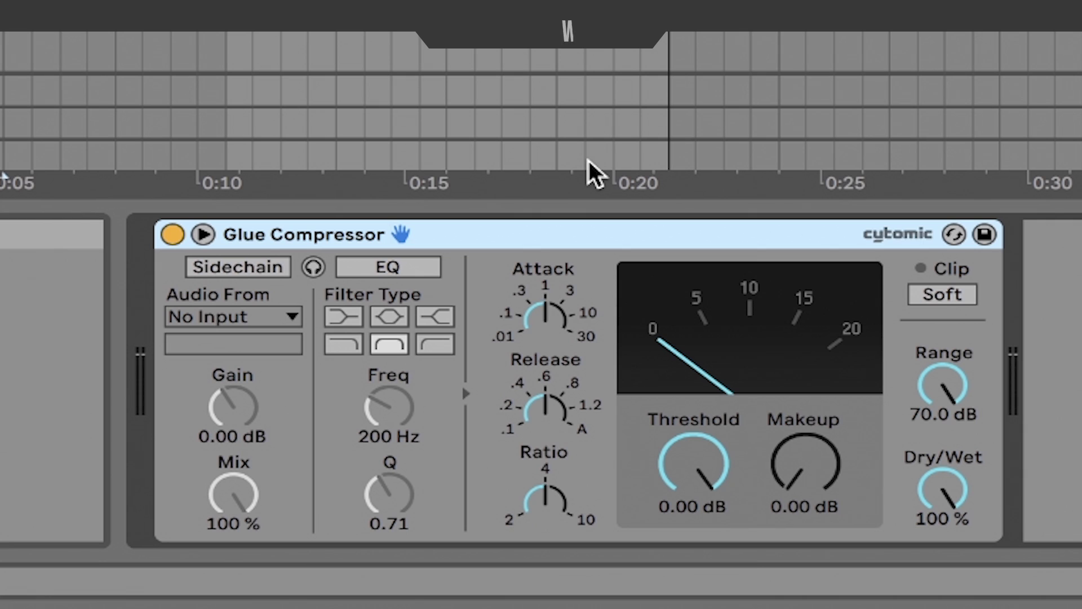
{"action": "left_click", "coordinate": [203, 234]}
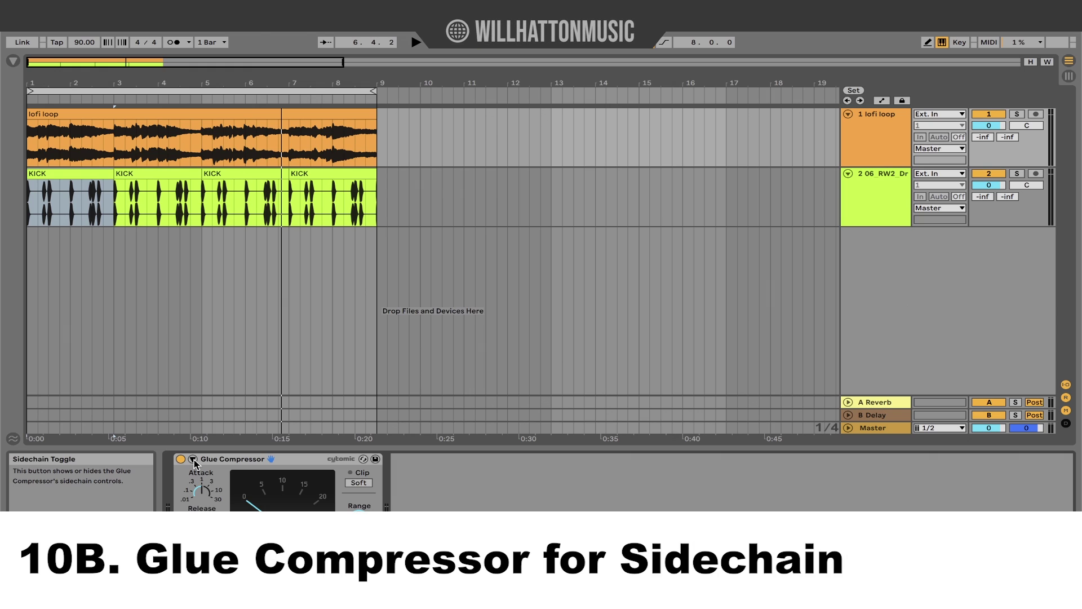
Show the Glue Compressor's sidechain section on the lofi loop track and enable sidechaining from the 2-06 RW2 Dr kick track, Post FX
{"action": "left_click", "coordinate": [193, 459]}
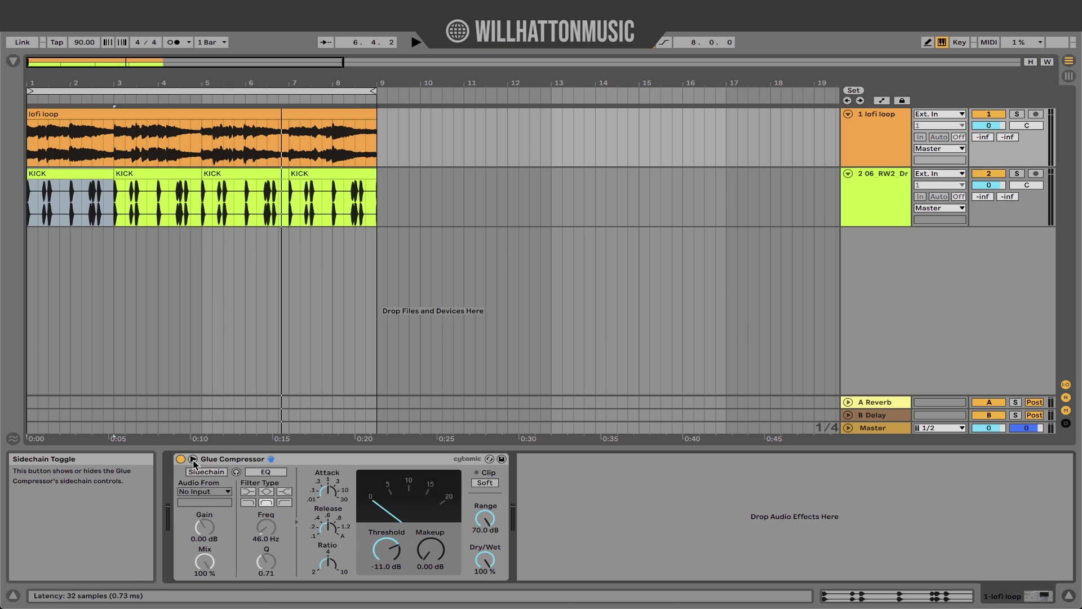
{"action": "left_click", "coordinate": [201, 471]}
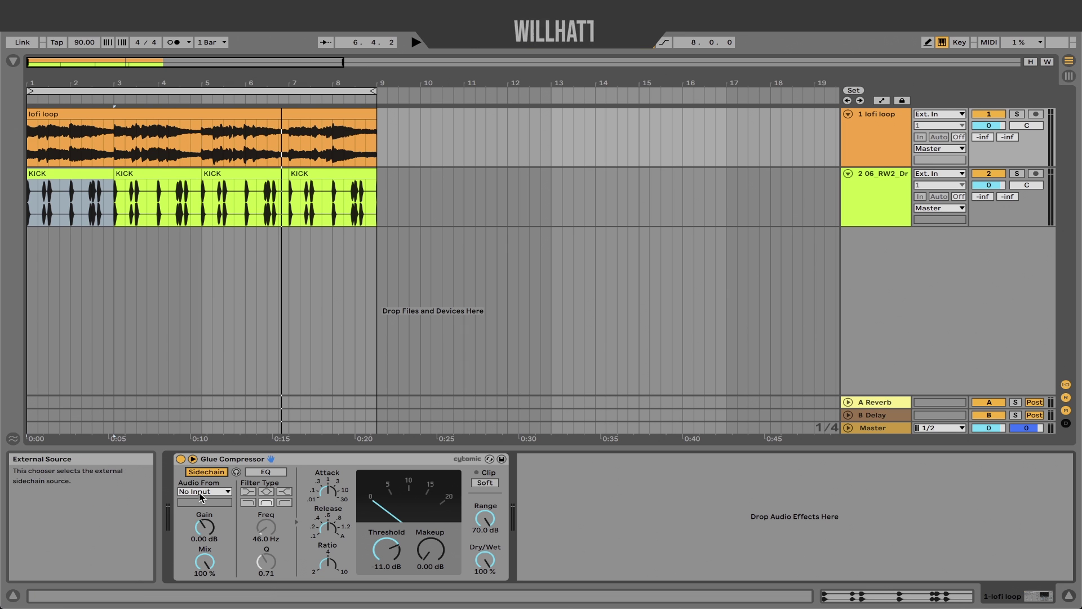
{"action": "left_click", "coordinate": [201, 492]}
{"action": "left_click", "coordinate": [248, 514]}
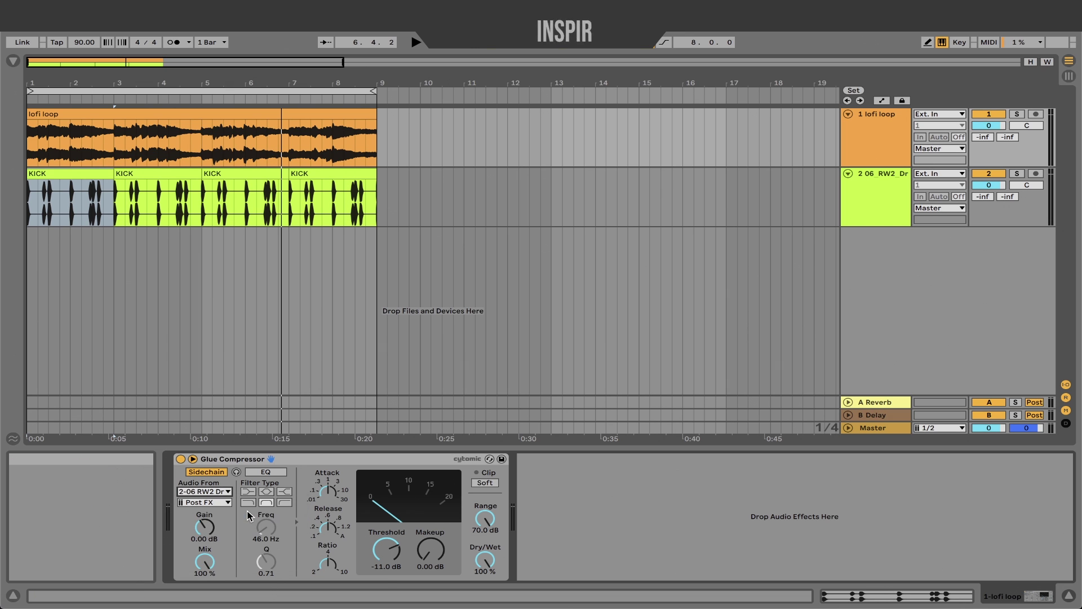
Play the arrangement, examine the kick's low-frequency peak in its track's EQ Eight, and return to the lofi loop track
{"action": "left_click", "coordinate": [876, 198]}
{"action": "key", "text": "space"}
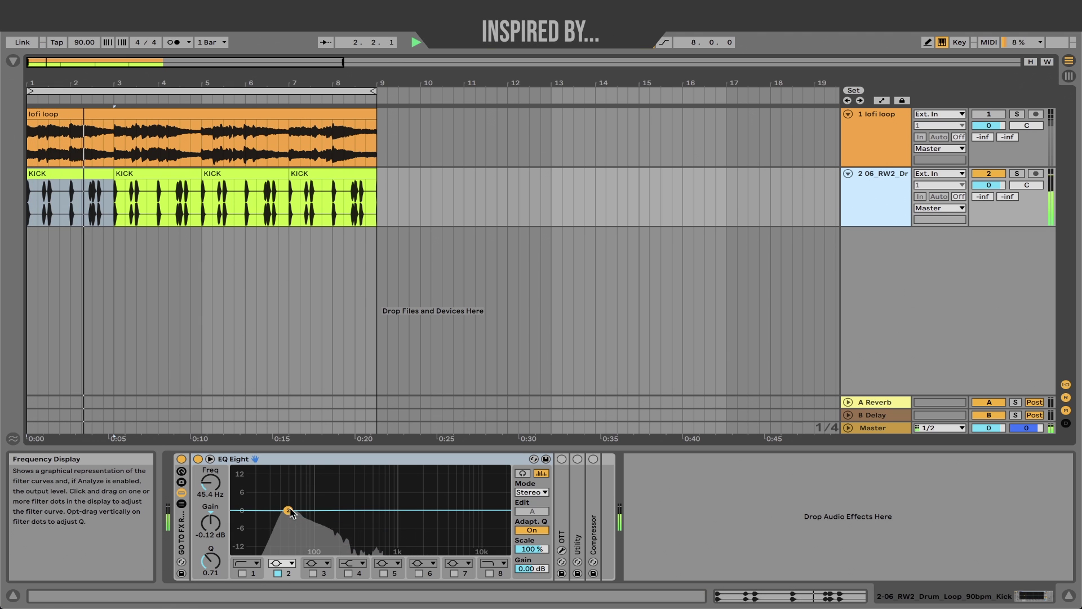
{"action": "left_click", "coordinate": [867, 160]}
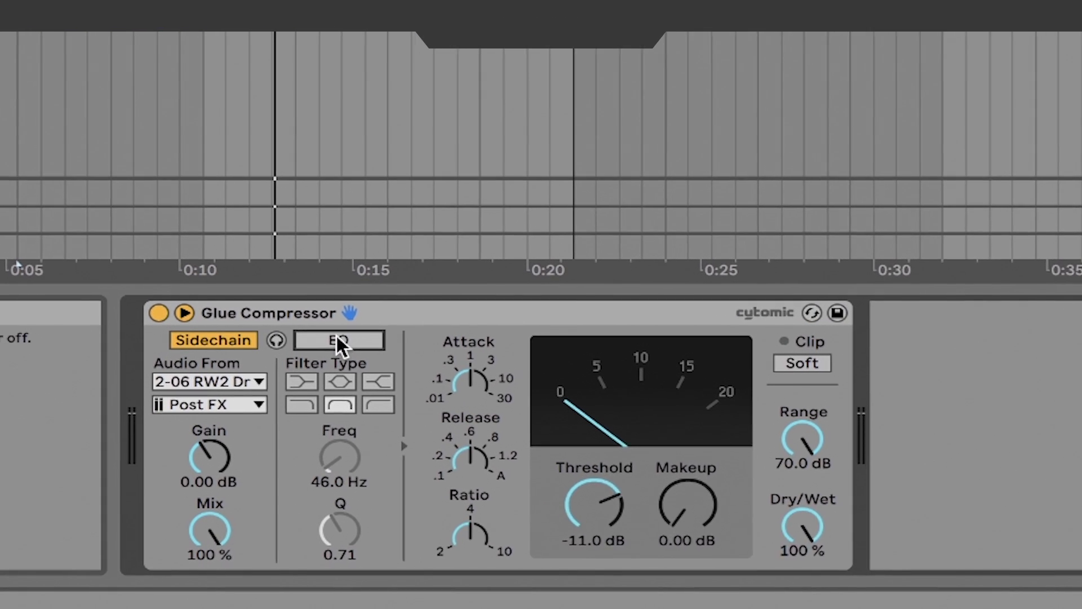
Enable the Glue Compressor's sidechain EQ and set the attack to 3 and the release to .4
{"action": "left_click", "coordinate": [296, 417]}
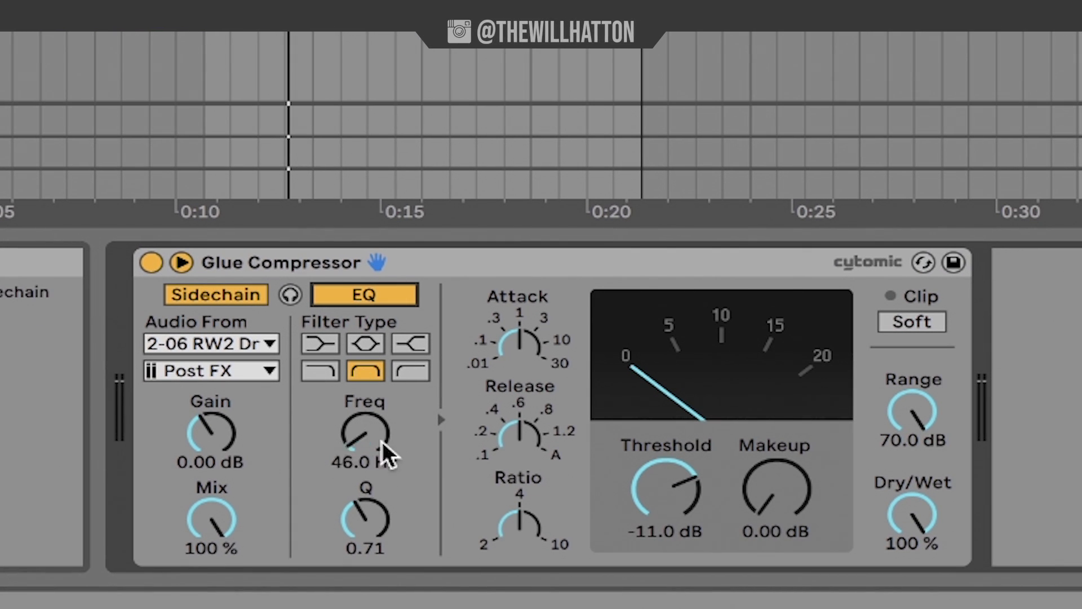
{"action": "left_click", "coordinate": [527, 345]}
{"action": "left_click_drag", "start_coordinate": [527, 345], "coordinate": [527, 327]}
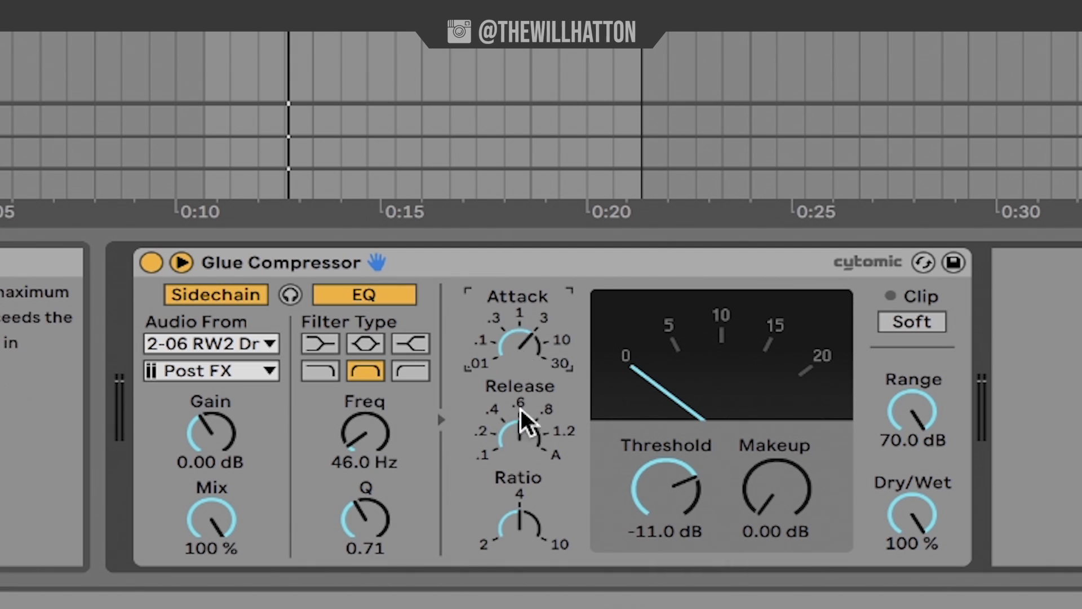
{"action": "left_click_drag", "start_coordinate": [524, 418], "coordinate": [524, 442]}
Lower the Glue Compressor's threshold to about -13.3 dB and fine-tune it during playback
{"action": "mouse_move", "coordinate": [683, 473]}
{"action": "left_mouse_down"}
{"action": "mouse_move", "coordinate": [684, 434]}
{"action": "mouse_move", "coordinate": [684, 467]}
{"action": "left_mouse_up"}
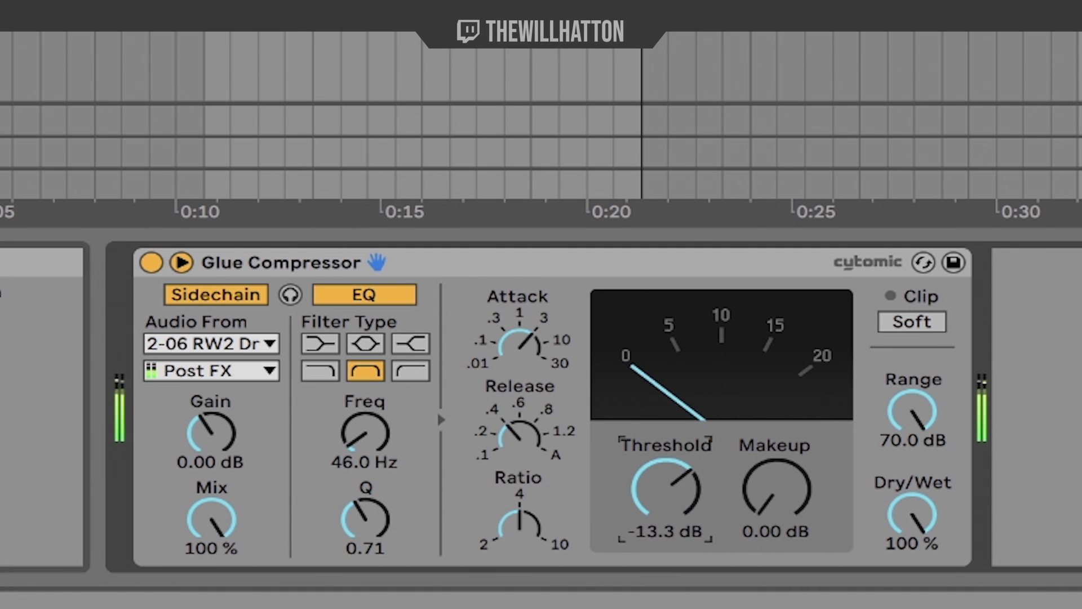
{"action": "left_click_drag", "start_coordinate": [684, 502], "coordinate": [683, 513]}
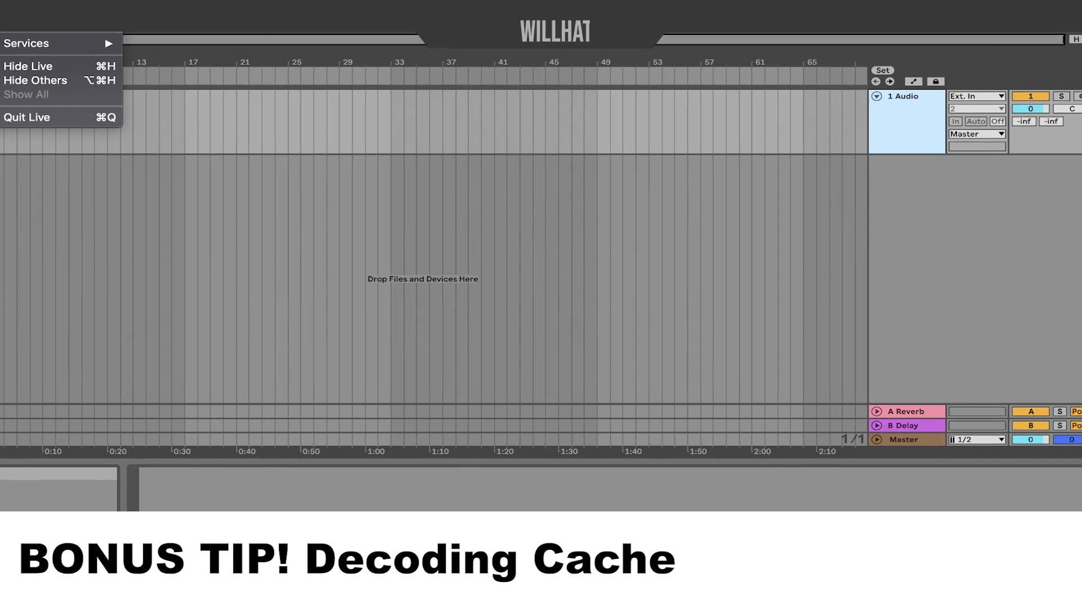
Open the File/Folder preferences and set the decoding cache's Minimum Free Space to 500 GB
{"action": "left_click", "coordinate": [25, 21]}
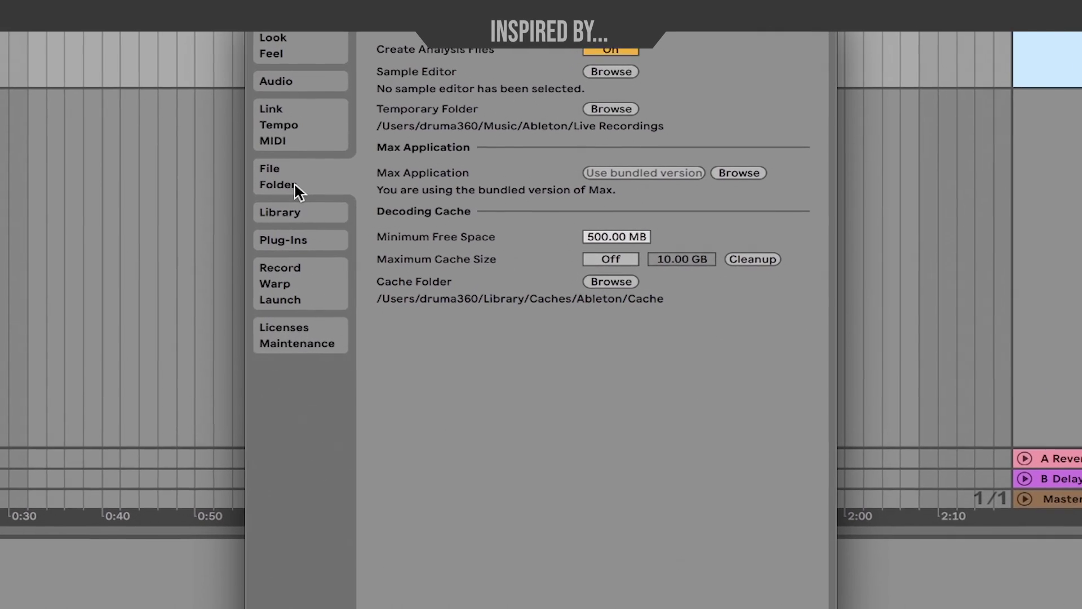
{"action": "left_click", "coordinate": [618, 228]}
{"action": "type", "text": "1"}
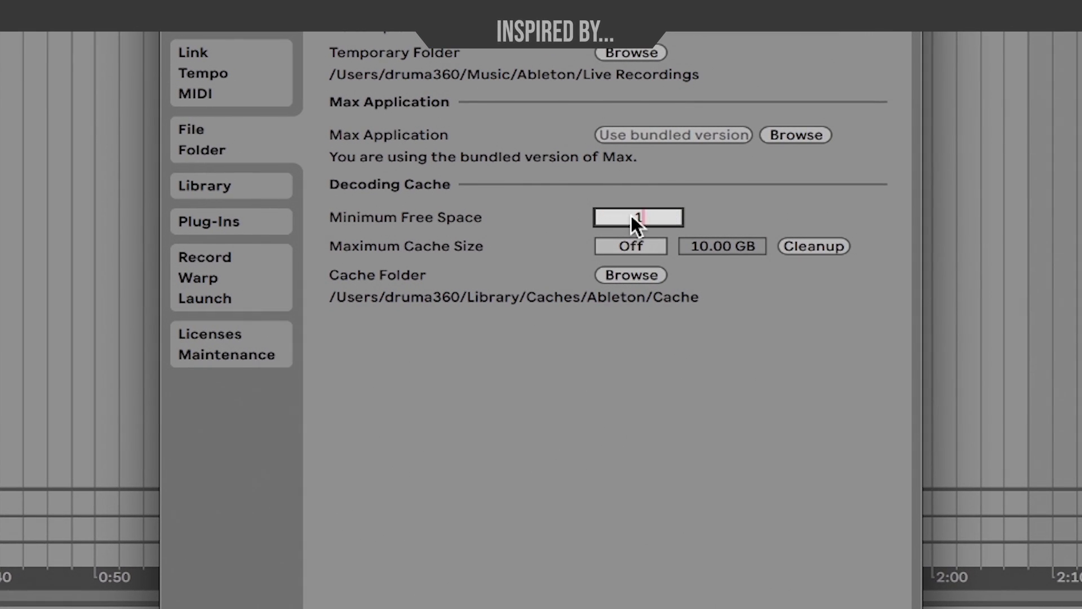
{"action": "type", "text": "500"}
{"action": "key", "text": "Return"}
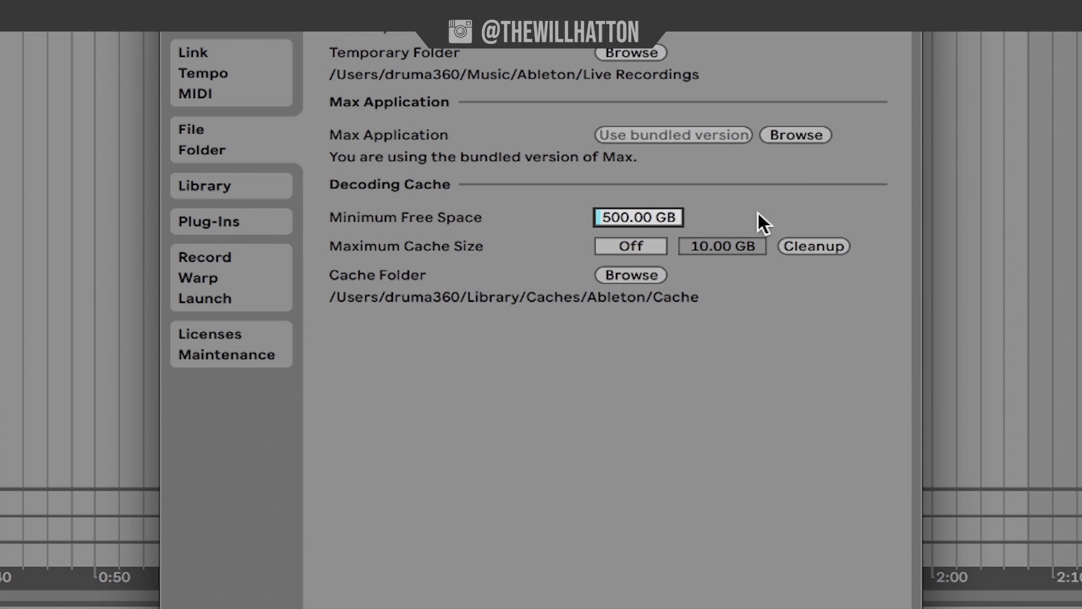
Reduce the decoding cache's Minimum Free Space to 100 MB and settle it at 500 MB
{"action": "left_click_drag", "start_coordinate": [666, 216], "coordinate": [666, 248]}
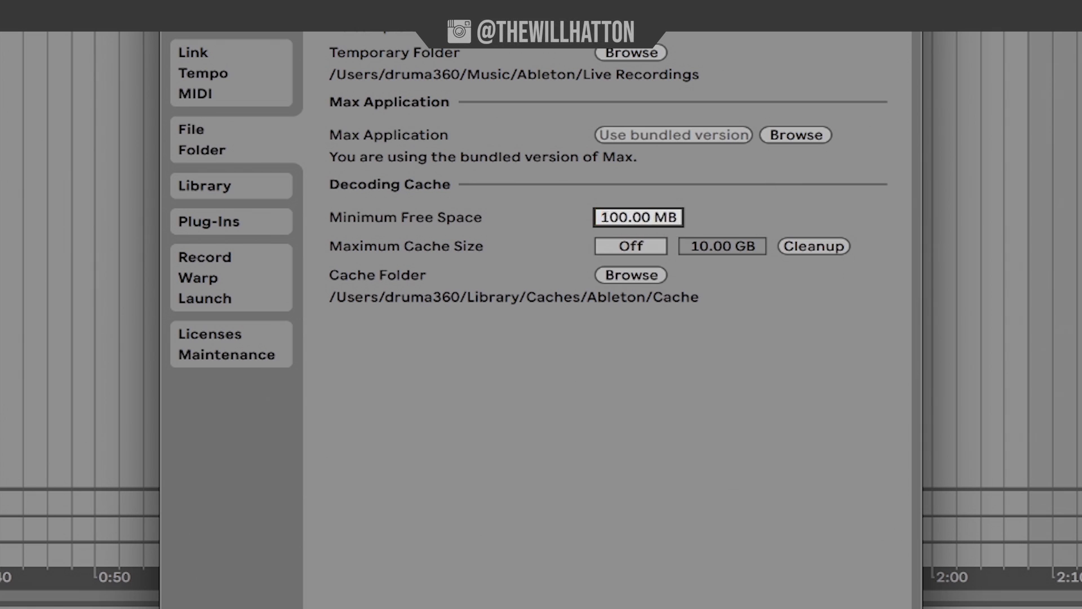
{"action": "left_click_drag", "start_coordinate": [620, 219], "coordinate": [640, 232]}
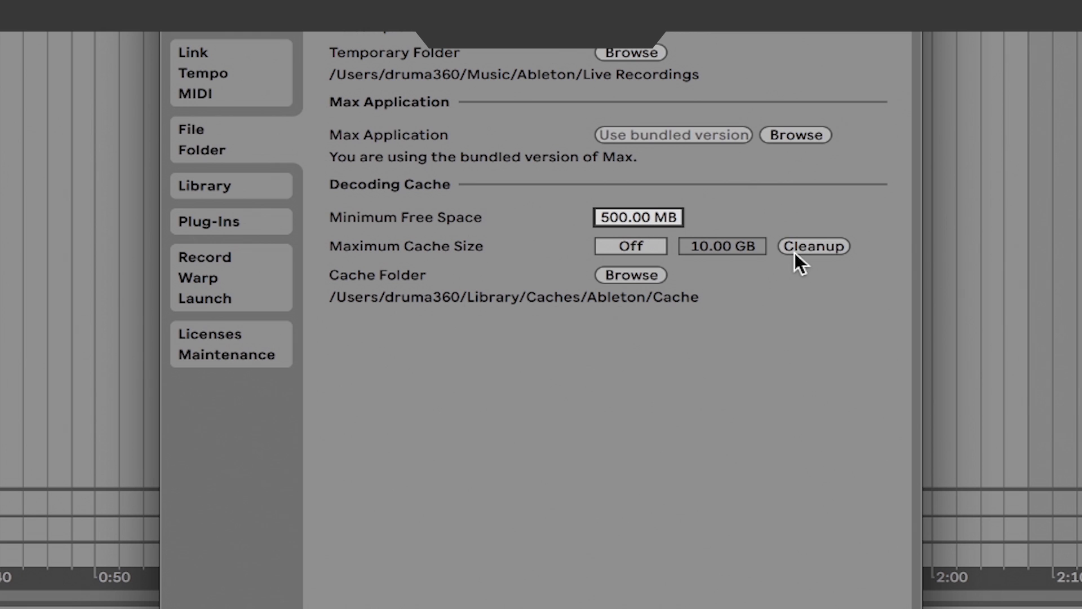